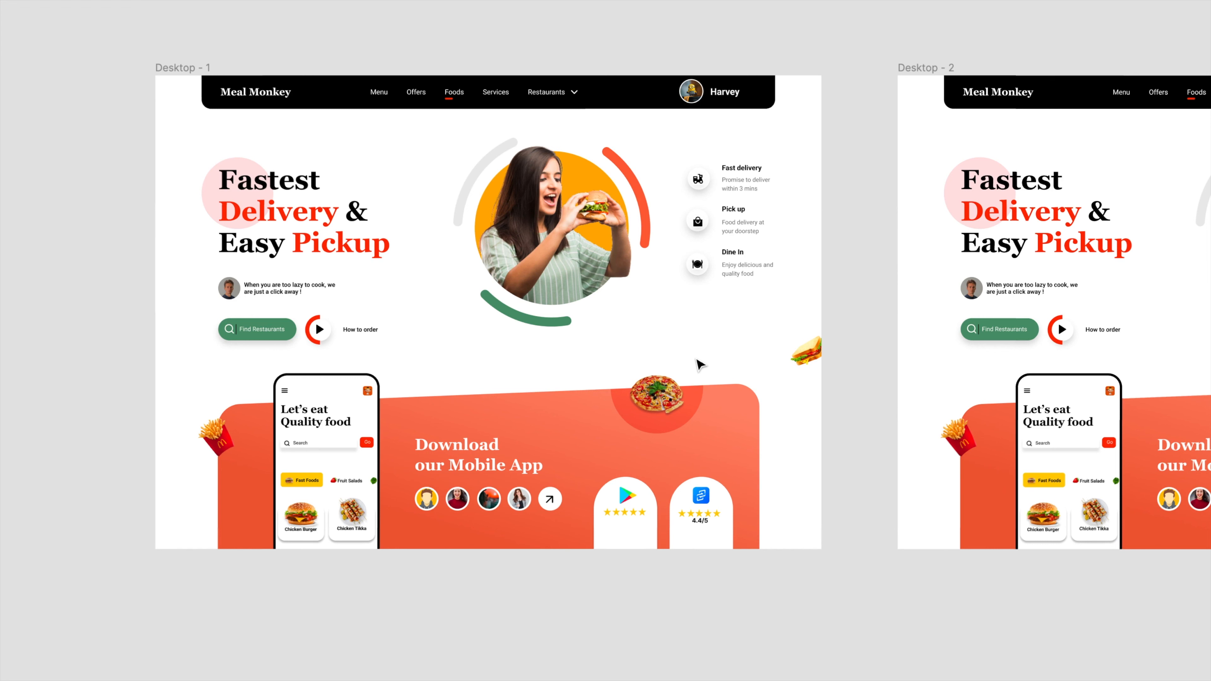
# Step: Examine the landing page frames and the two burger-holding woman images placed beside them on the canvas
pyautogui.click(700, 365)
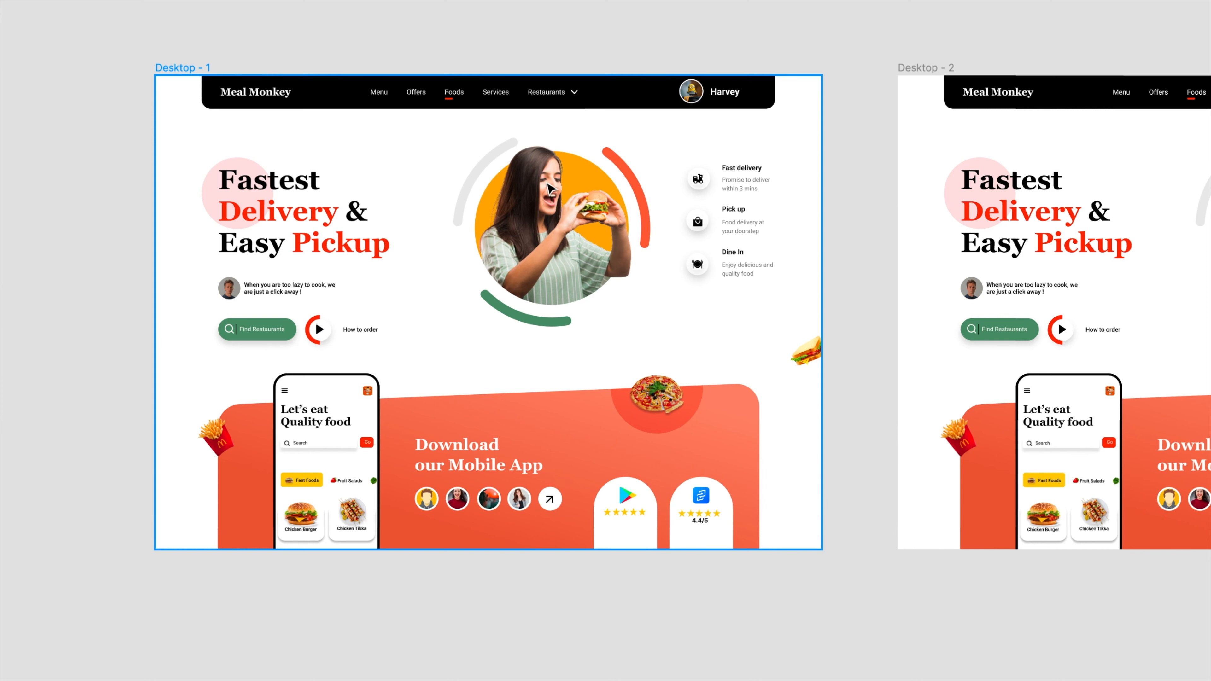
pyautogui.hscroll(1, 548, 184)
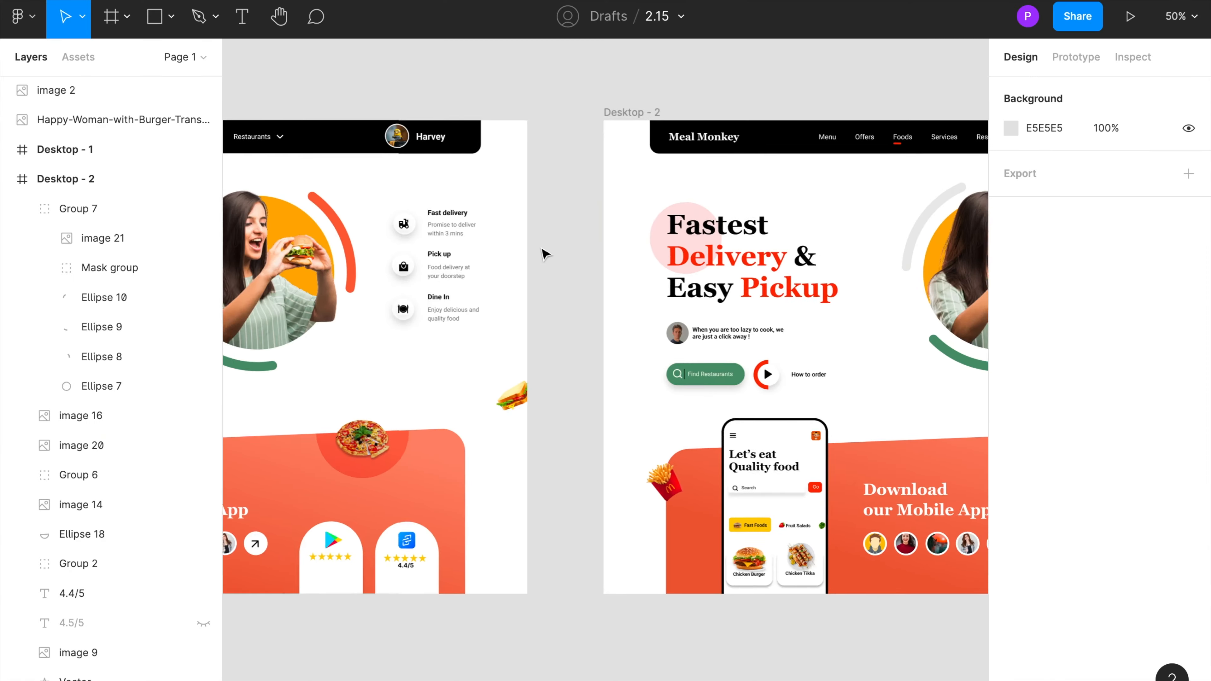
pyautogui.hscroll(15, 543, 253)
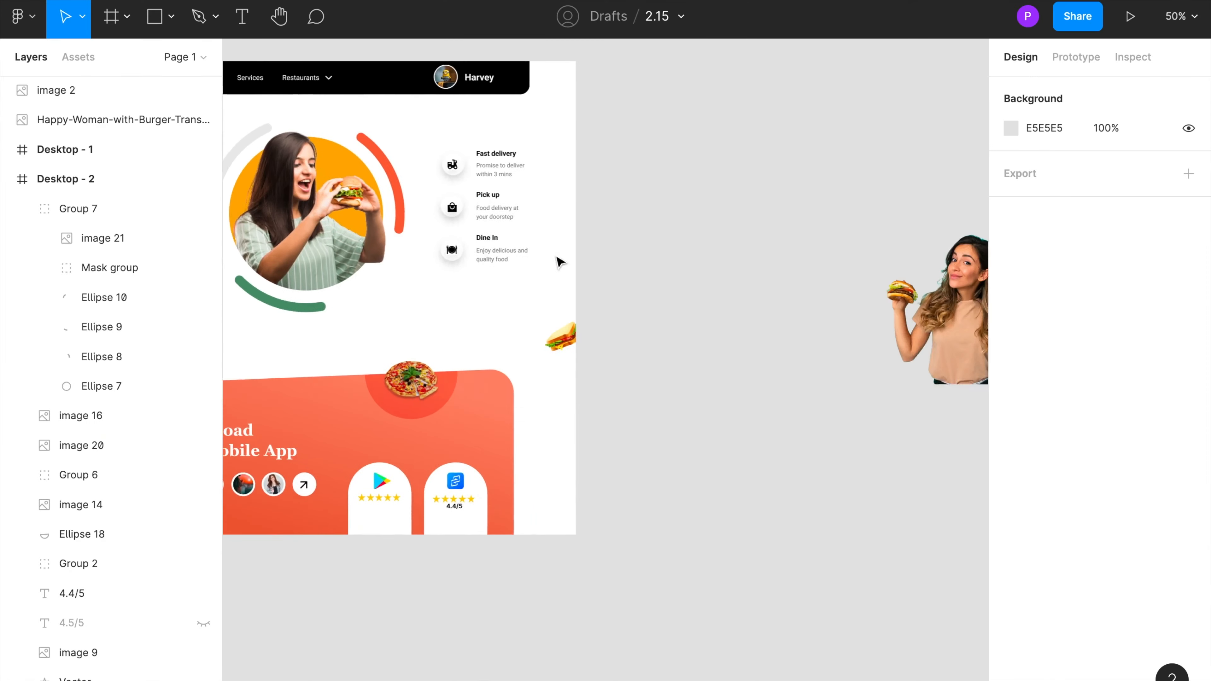
pyautogui.moveTo(550, 308); pyautogui.dragTo(518, 259)
pyautogui.moveTo(781, 366); pyautogui.dragTo(786, 272)
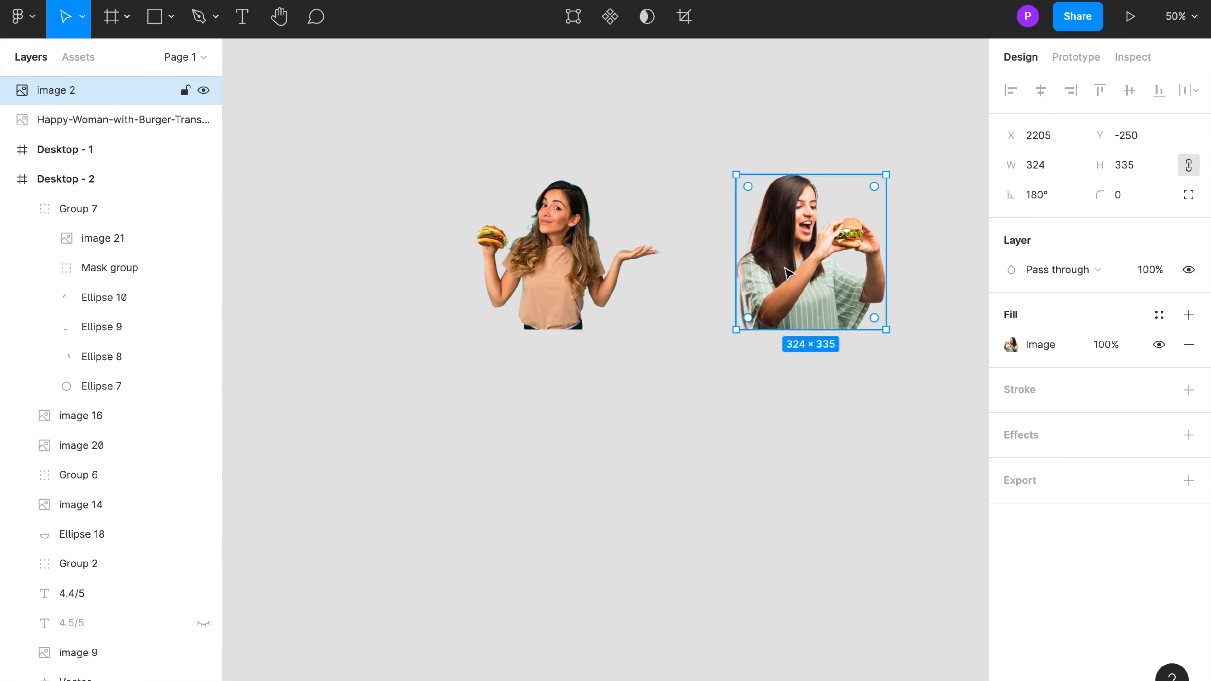
pyautogui.click(671, 430)
pyautogui.hscroll(-2, 575, 300)
pyautogui.hscroll(-2, 575, 301)
pyautogui.scroll(1, 574, 301)
pyautogui.click(594, 299)
pyautogui.click(596, 443)
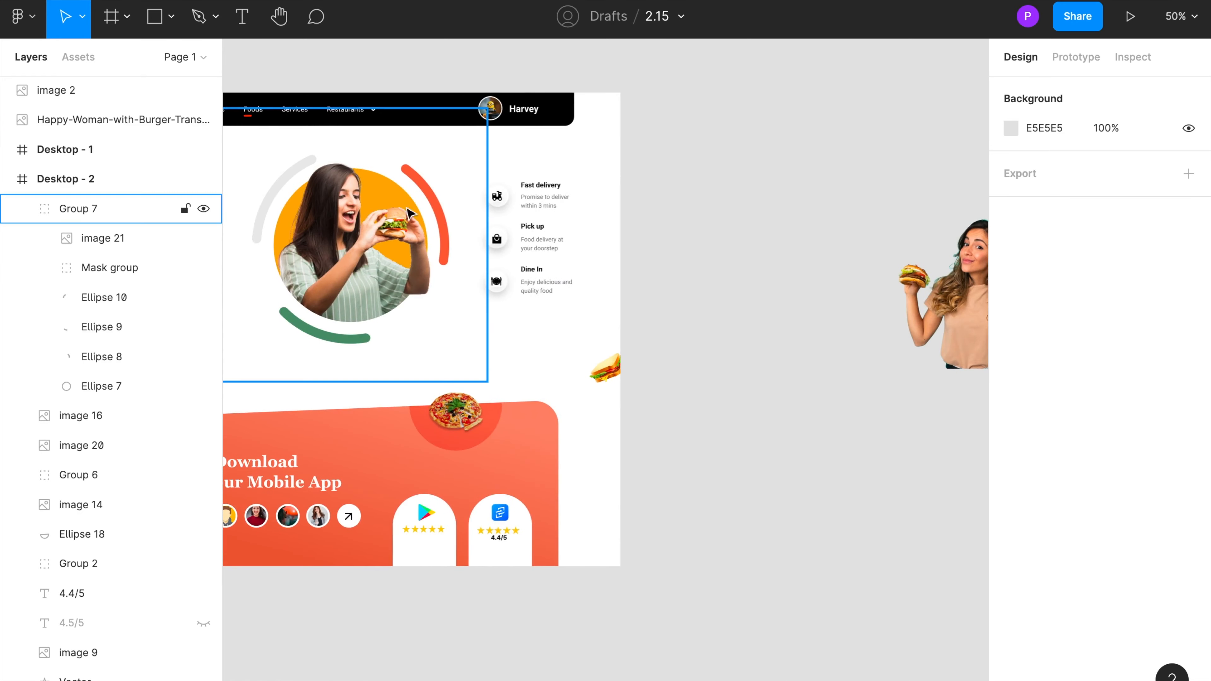
pyautogui.hscroll(-5, 525, 330)
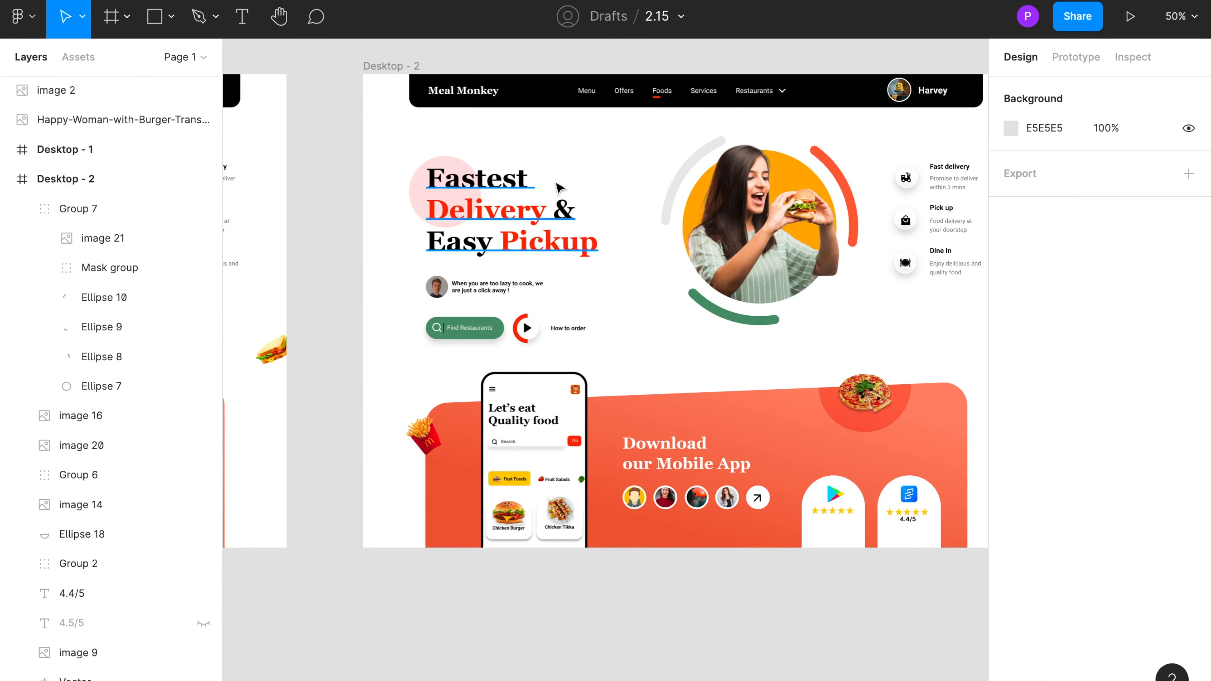
pyautogui.hscroll(5, 572, 258)
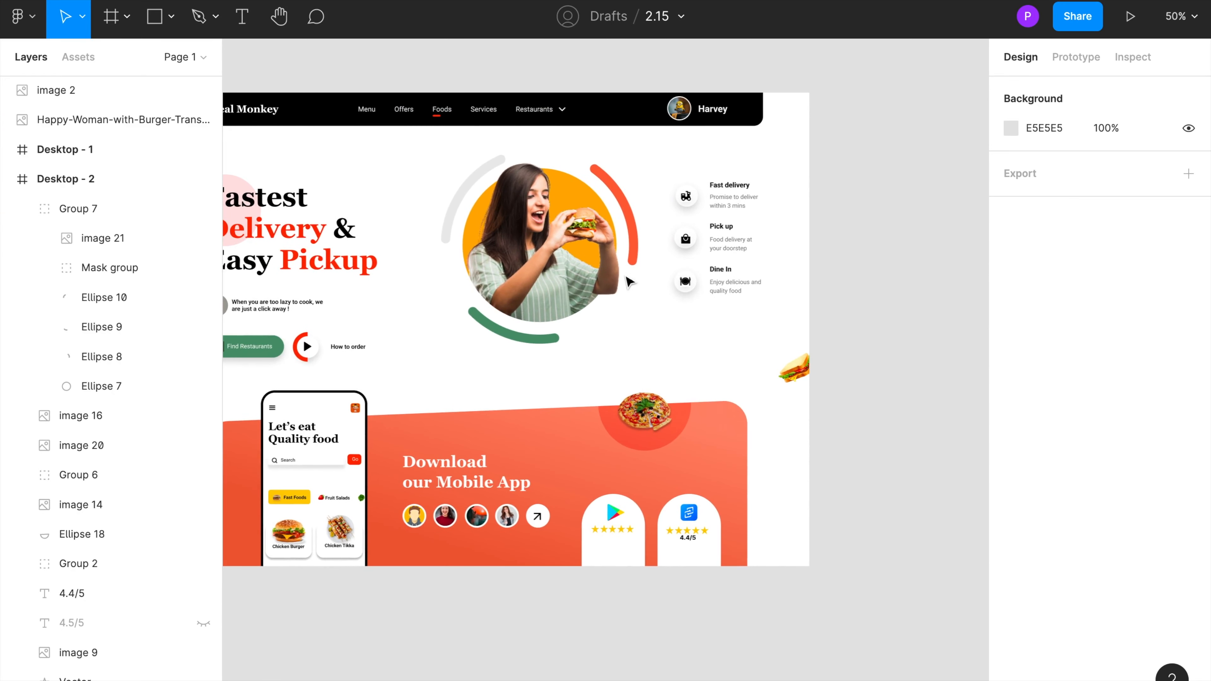
pyautogui.hscroll(10, 630, 281)
pyautogui.hscroll(-4, 554, 325)
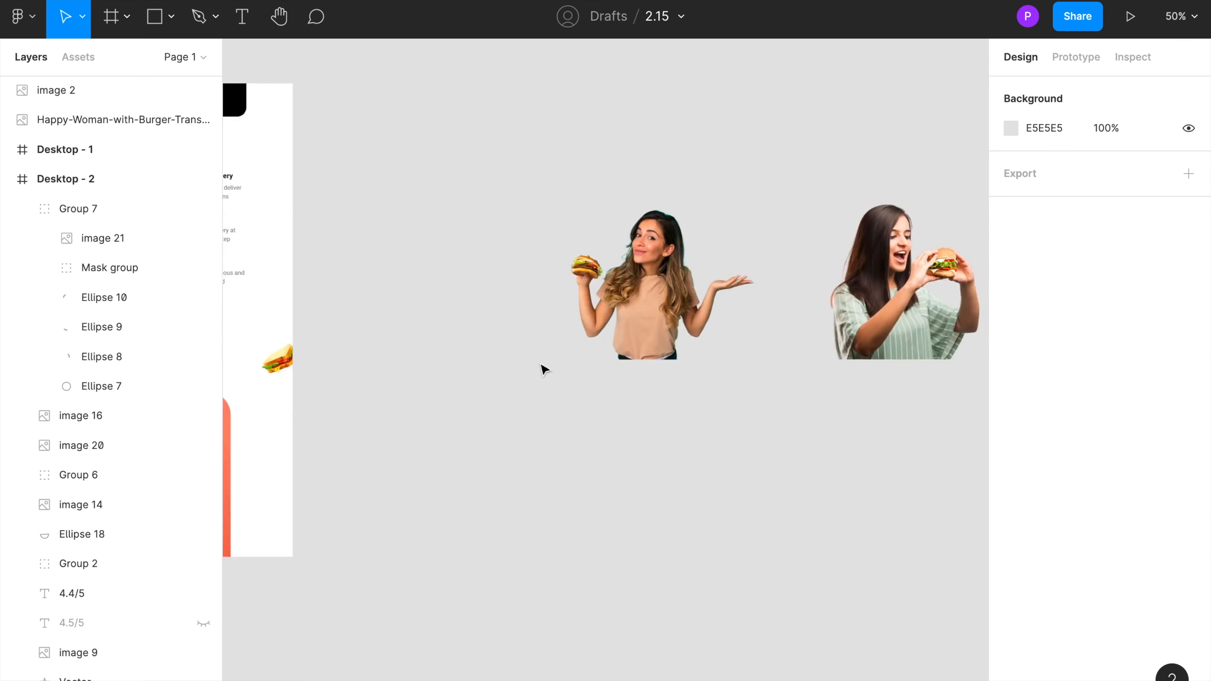
pyautogui.hscroll(-5, 542, 370)
pyautogui.hscroll(6, 549, 371)
# Step: Rename the shrugging woman's image layer to image1
pyautogui.click(637, 282)
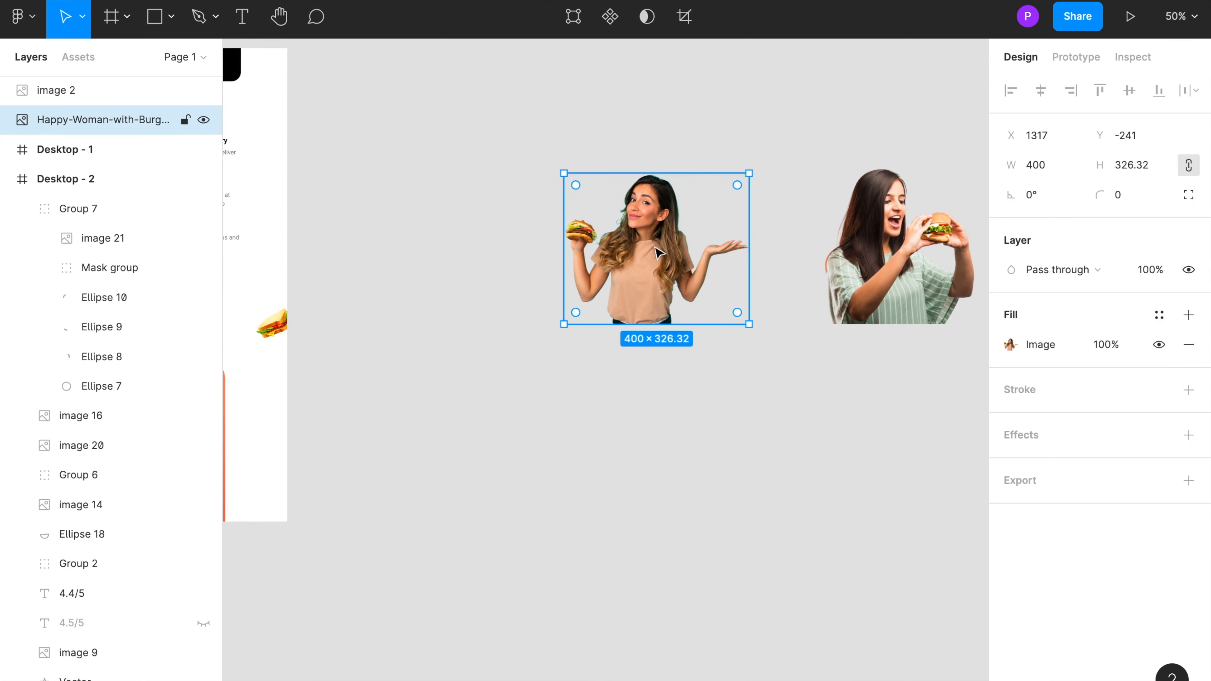
pyautogui.doubleClick(99, 123)
pyautogui.write('image1')
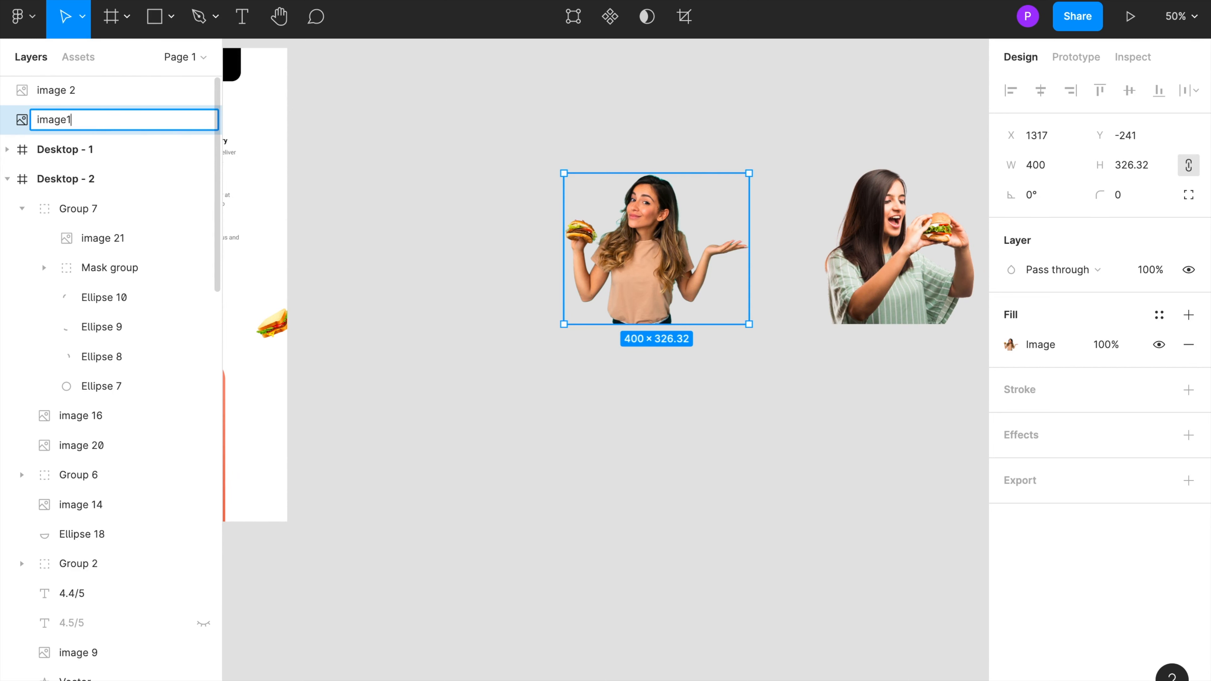
pyautogui.press('Return')
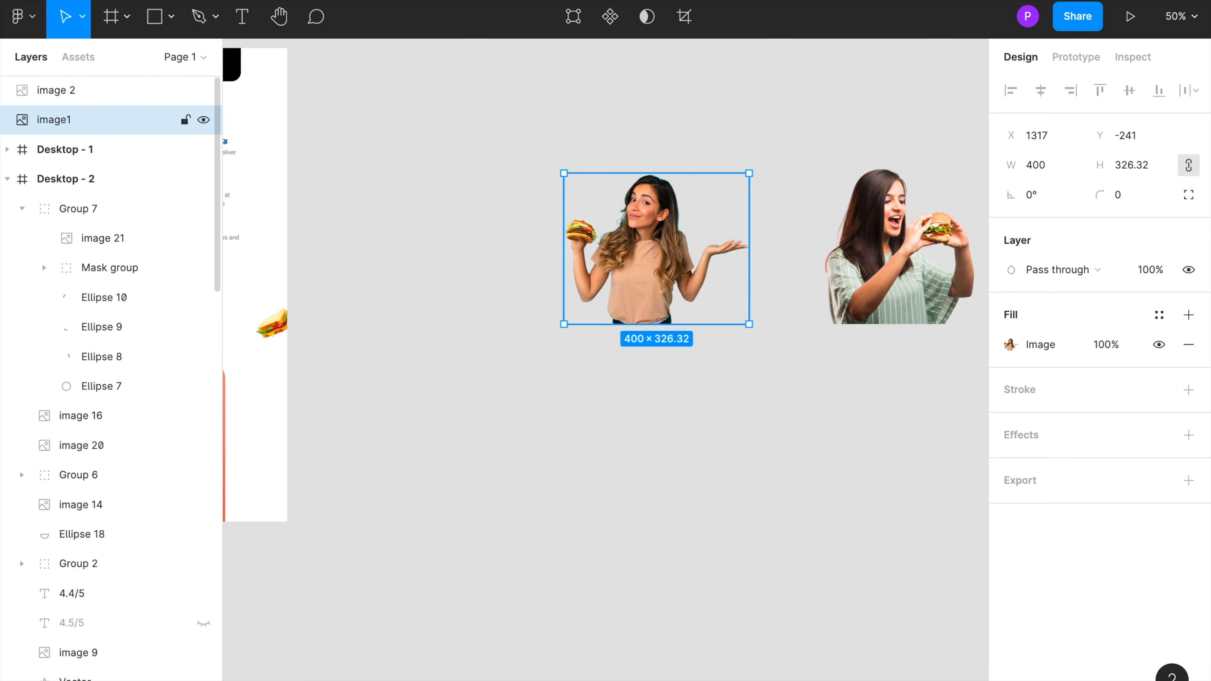
# Step: Move image 2, the woman eating a burger, away toward the upper right of the canvas
pyautogui.click(861, 292)
pyautogui.hscroll(5, 860, 292)
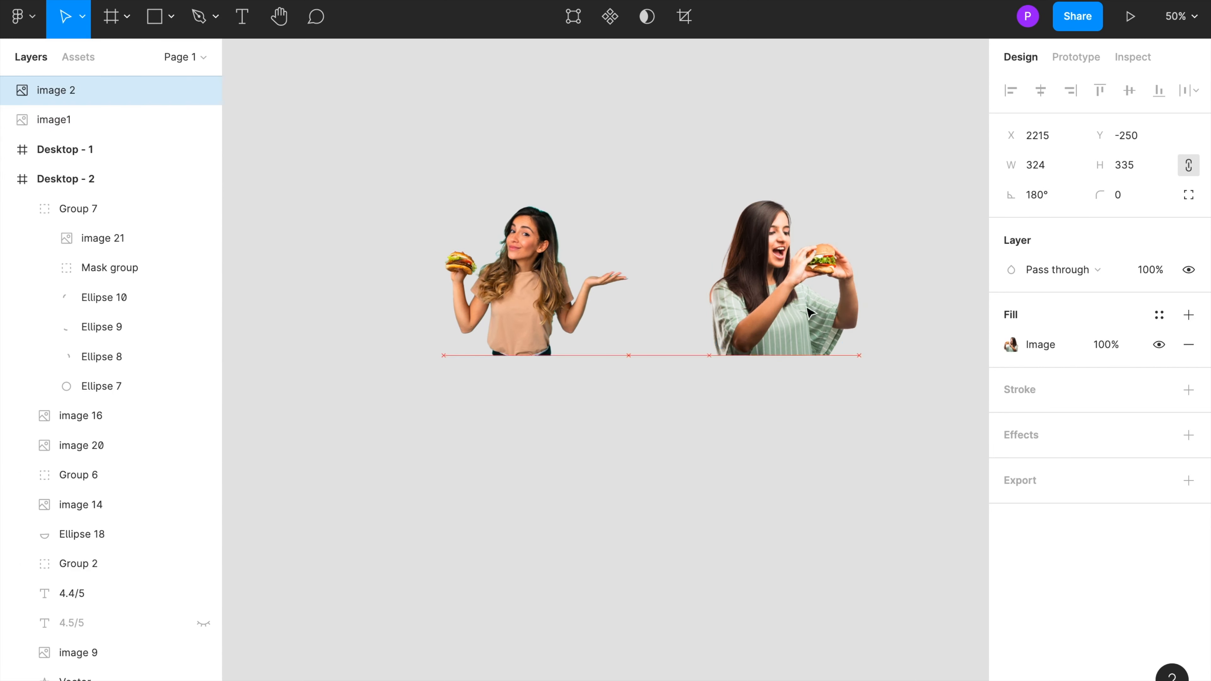
pyautogui.moveTo(794, 322); pyautogui.dragTo(973, 226)
# Step: Duplicate image1 and name the copy image1_1
pyautogui.click(518, 322)
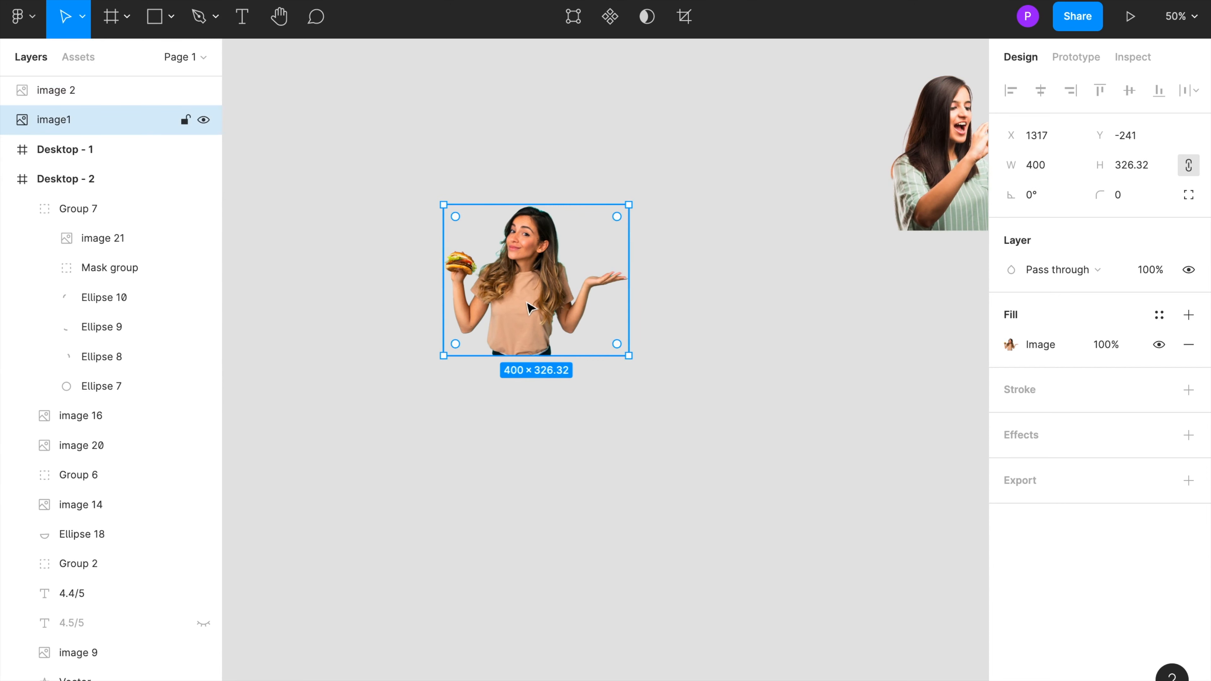
pyautogui.rightClick(527, 304)
pyautogui.click(563, 157)
pyautogui.hotkey('ctrl', 'd')
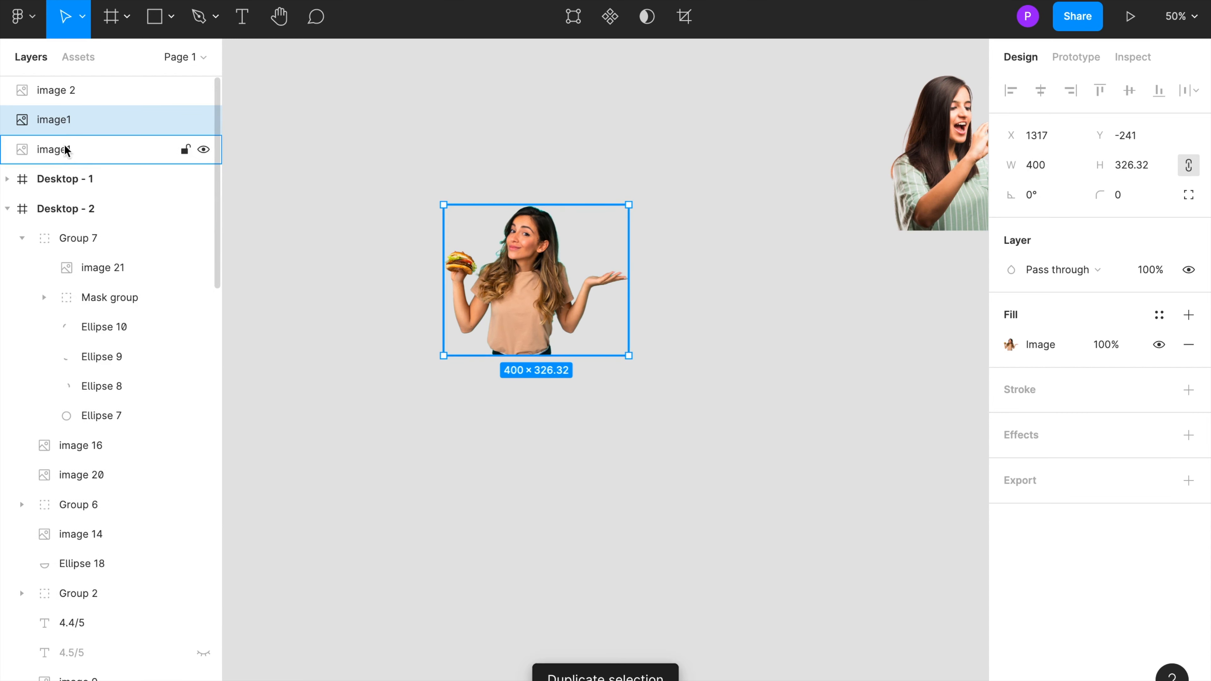
pyautogui.doubleClick(63, 121)
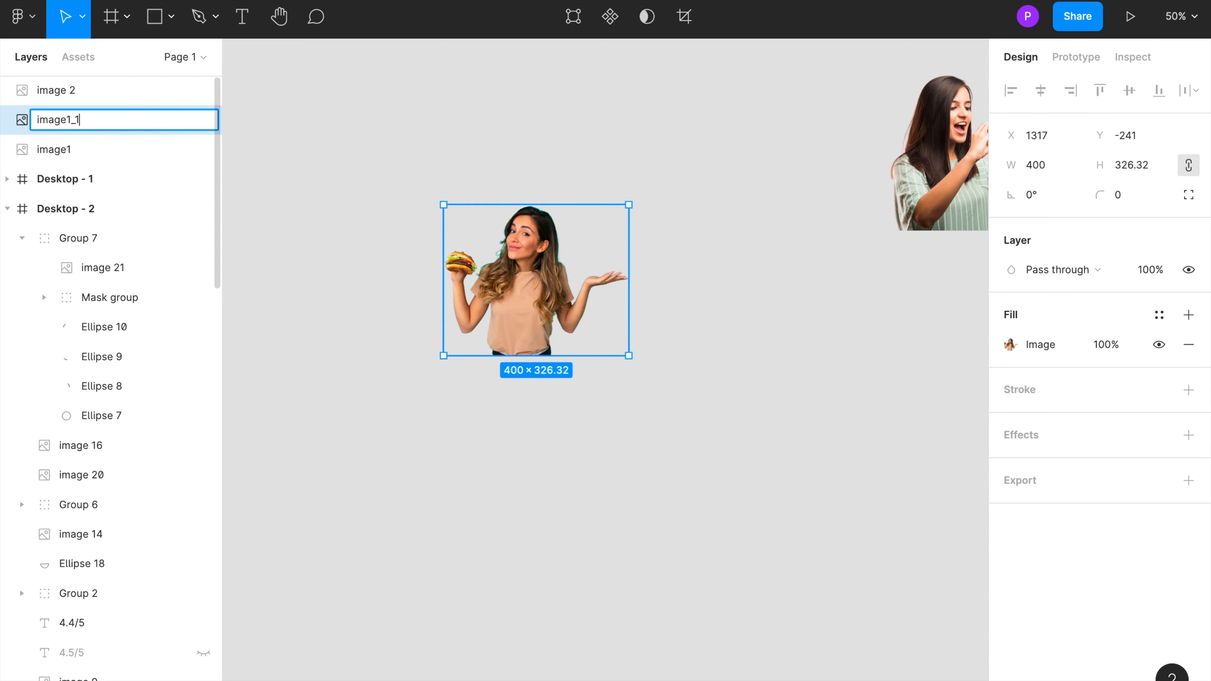
pyautogui.press('Return')
pyautogui.click(362, 216)
pyautogui.moveTo(528, 281); pyautogui.dragTo(557, 284)
pyautogui.press('Escape')
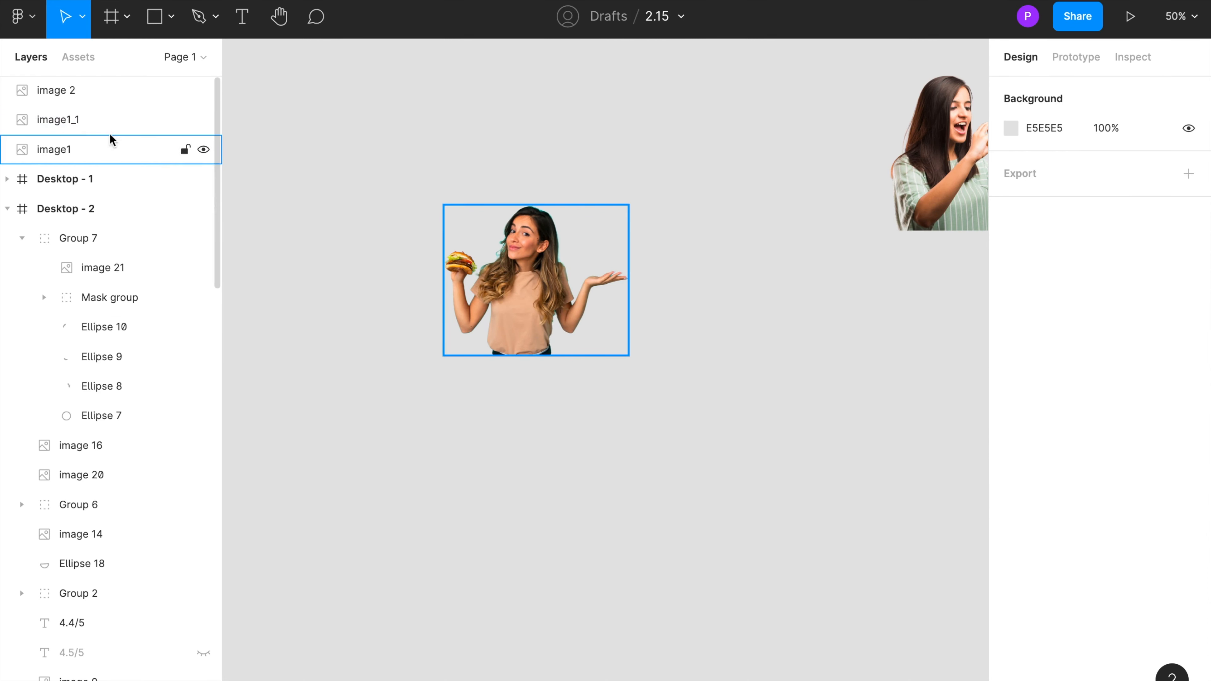
pyautogui.click(72, 120)
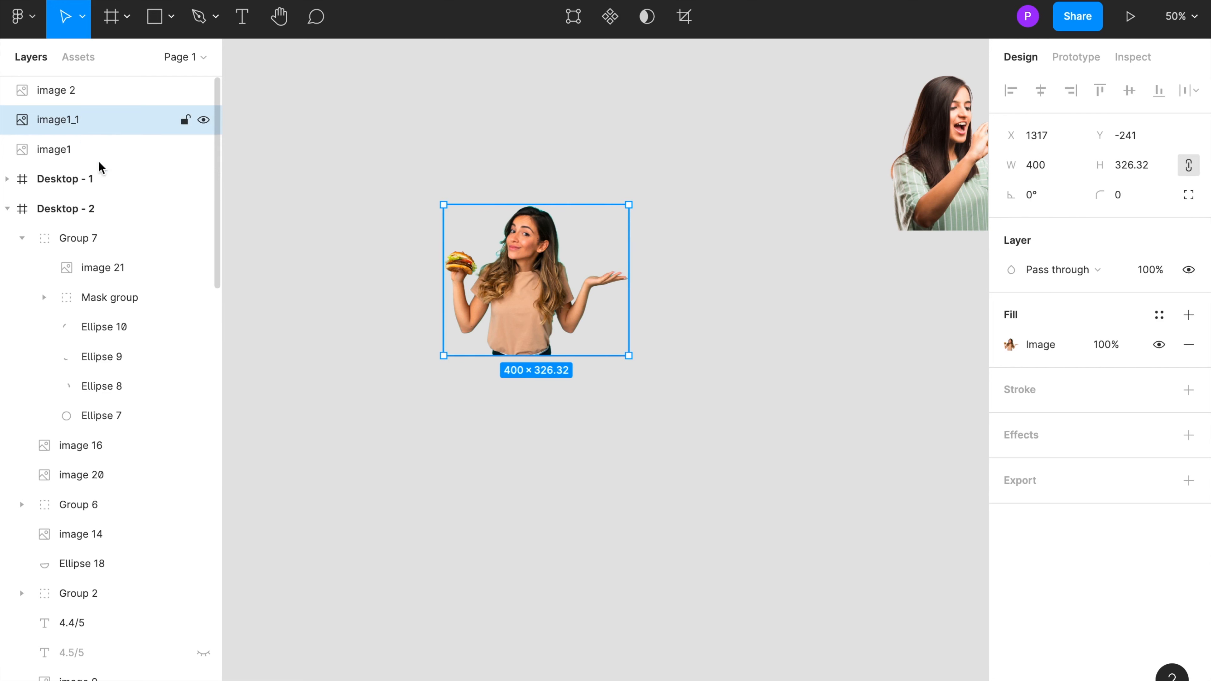
pyautogui.click(389, 426)
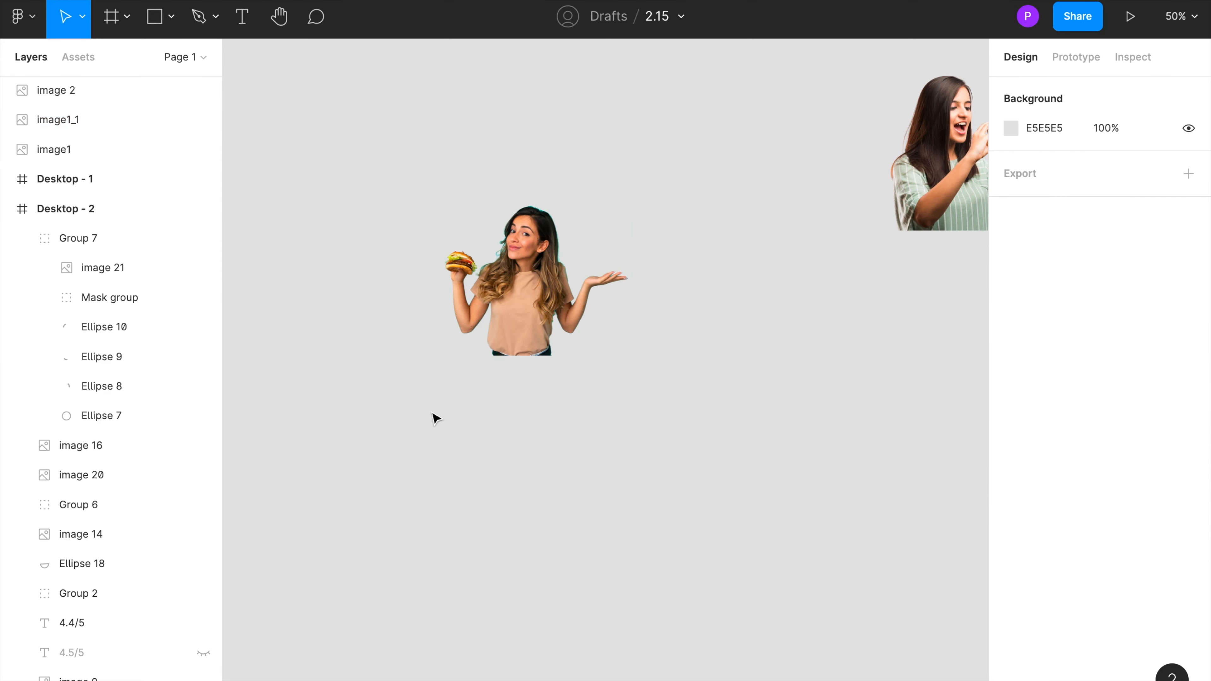
# Step: Draw a circle about 319 × 319 and position it over the shrugging woman image
pyautogui.press('o')
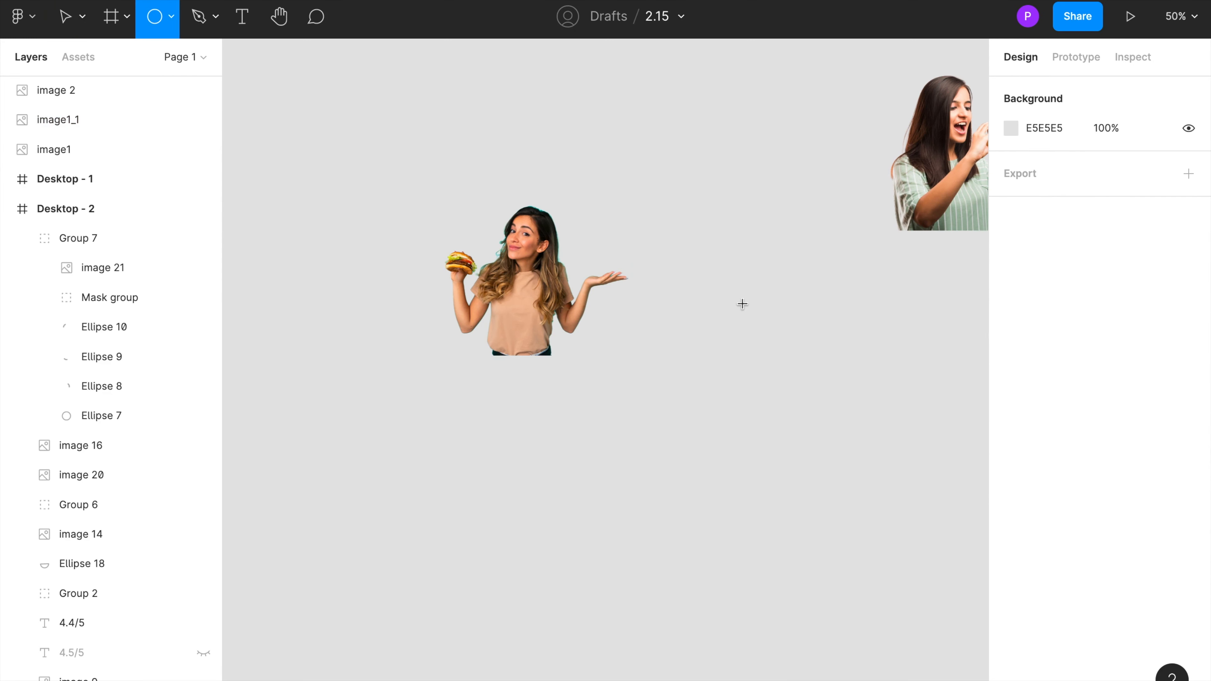
pyautogui.moveTo(685, 310); pyautogui.dragTo(842, 468)
pyautogui.click(594, 510)
pyautogui.moveTo(749, 392); pyautogui.dragTo(534, 305)
pyautogui.moveTo(529, 204); pyautogui.dragTo(528, 217)
pyautogui.moveTo(524, 277)
pyautogui.mouseDown()
pyautogui.moveTo(524, 264)
pyautogui.moveTo(528, 274)
pyautogui.mouseUp()
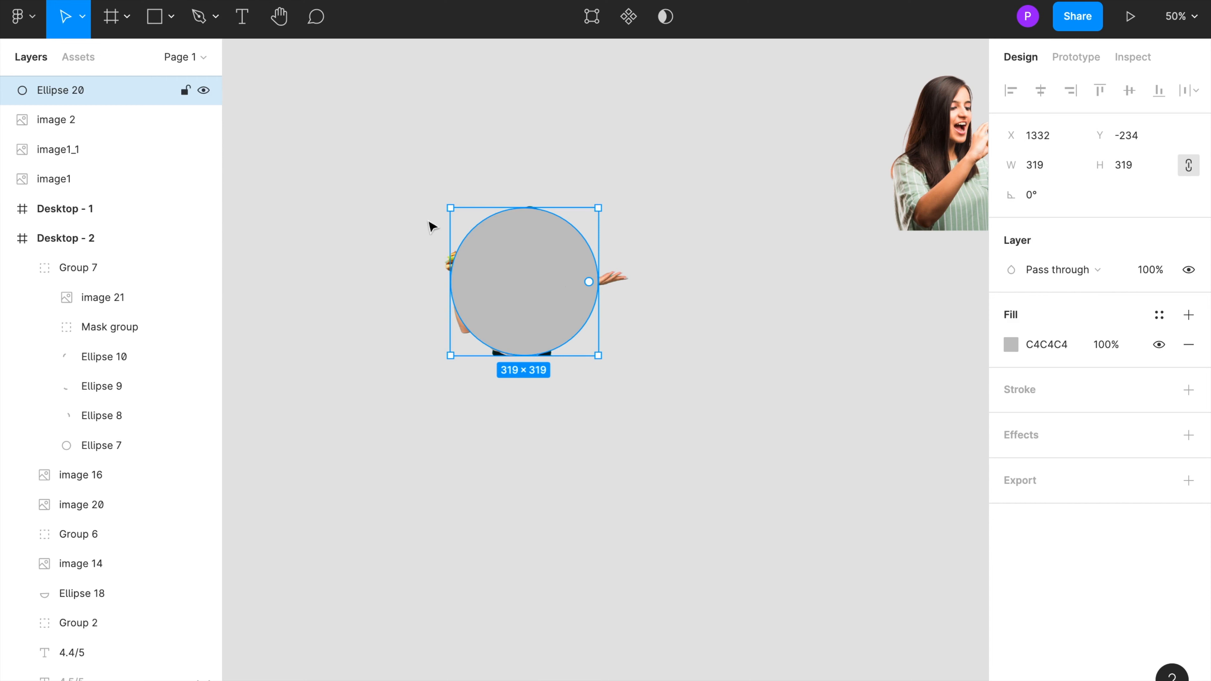
# Step: Move image 2 below image1 in the layer order
pyautogui.click(66, 123)
pyautogui.moveTo(65, 122); pyautogui.dragTo(62, 189)
pyautogui.click(53, 125)
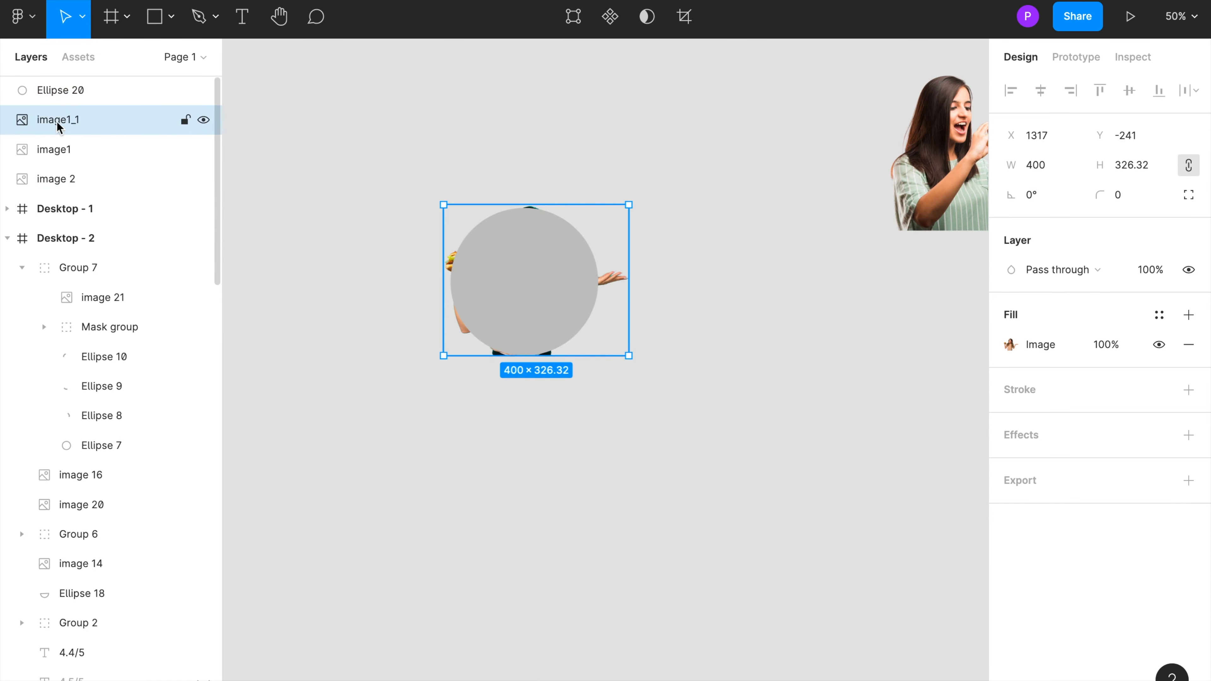
# Step: Rename the ellipse layer to Circle
pyautogui.click(77, 93)
pyautogui.doubleClick(57, 91)
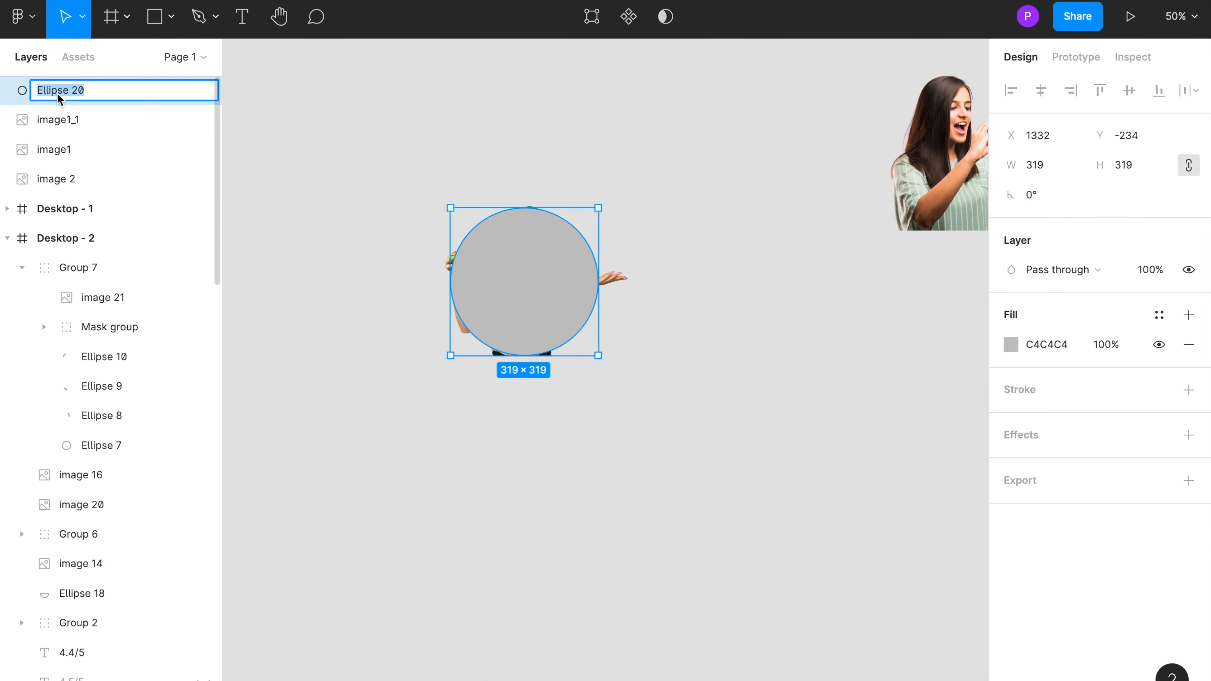
pyautogui.write('Circle')
pyautogui.press('Return')
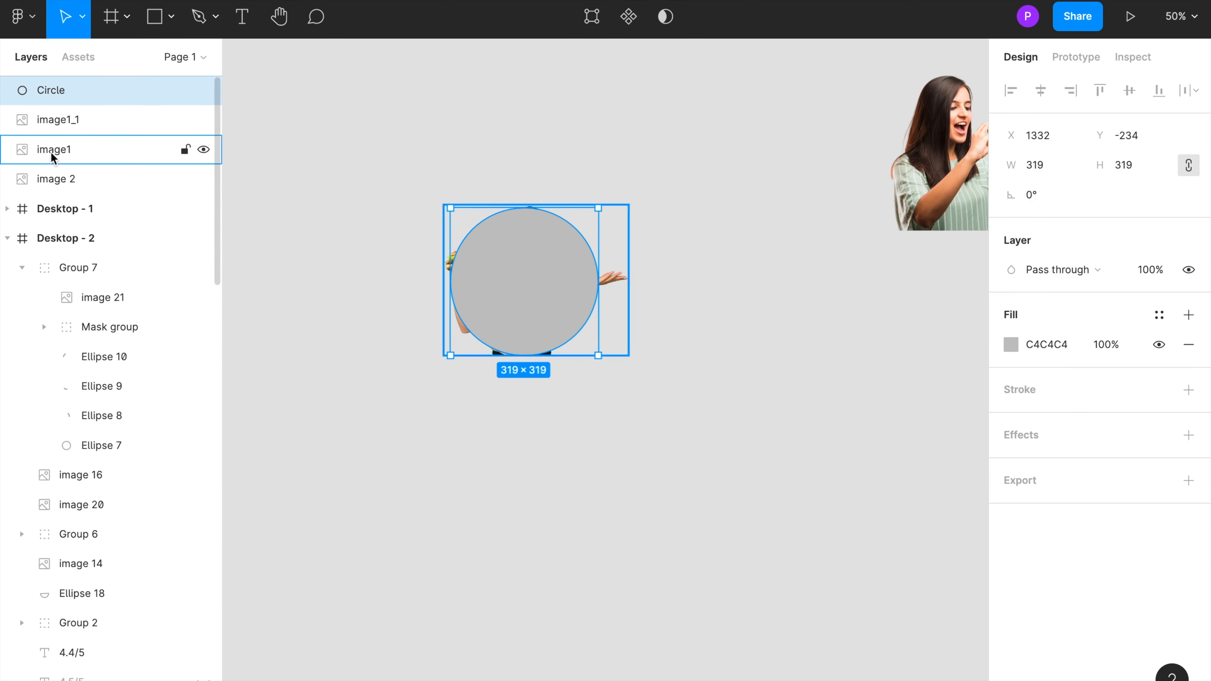
# Step: Move image1_1 above Circle in the layer stack and hide the original image1
pyautogui.click(48, 125)
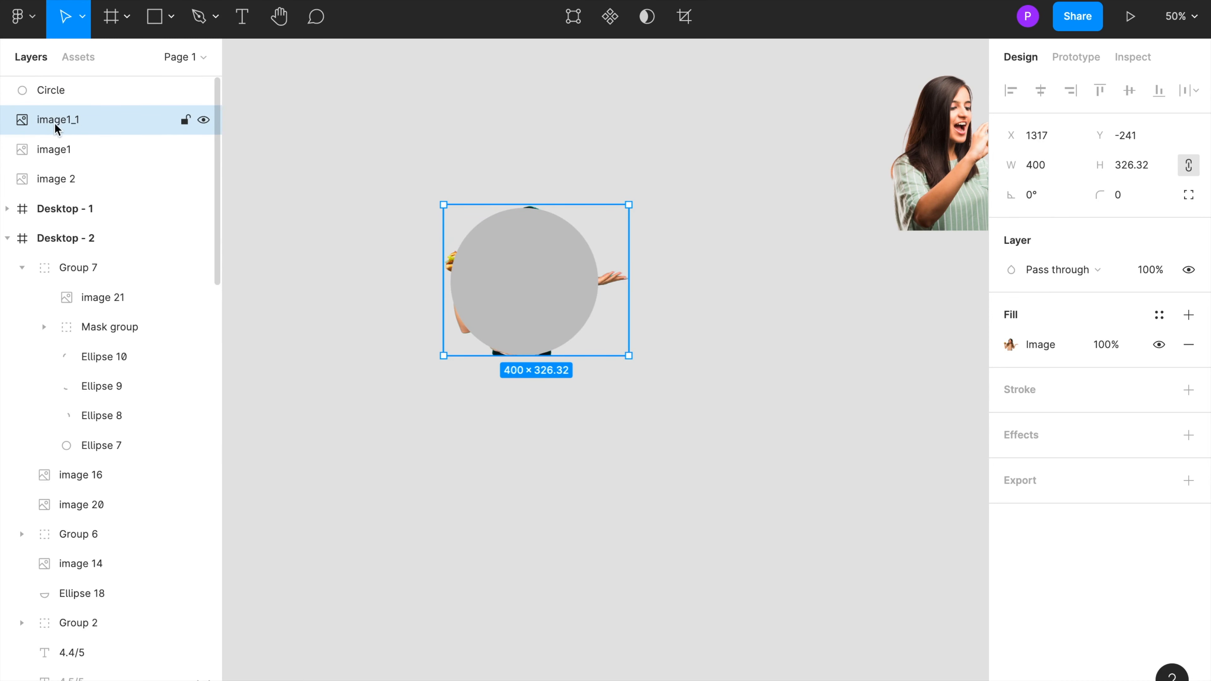
pyautogui.moveTo(50, 120); pyautogui.dragTo(50, 91)
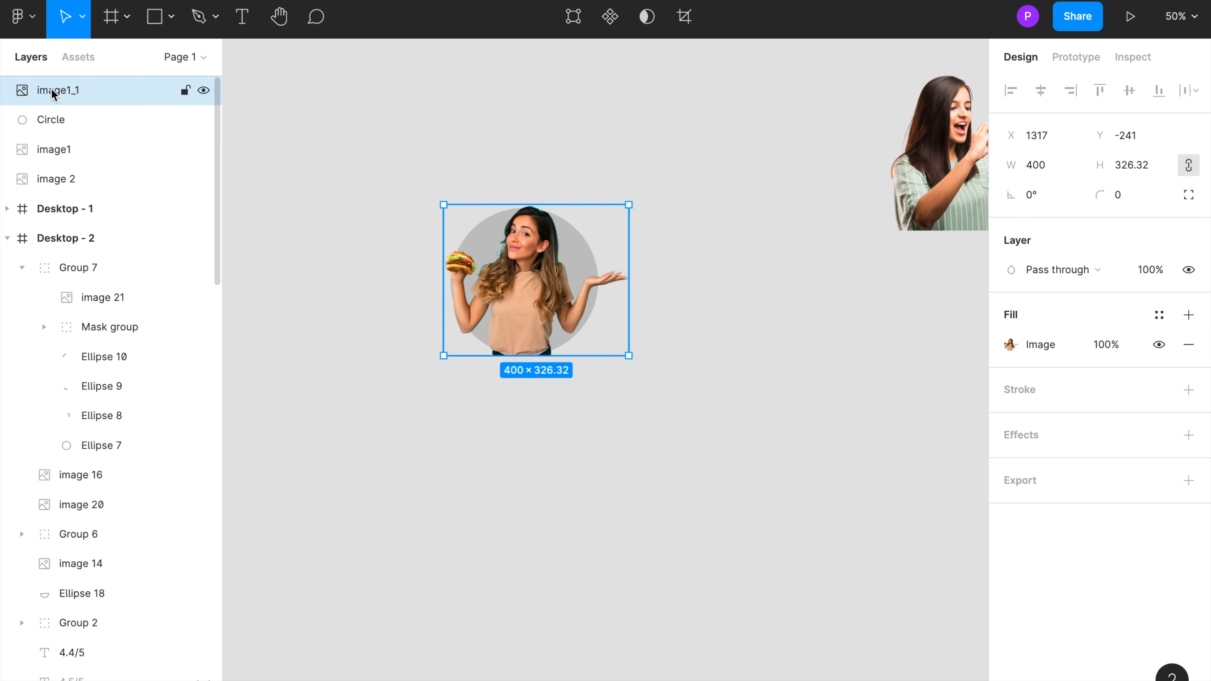
pyautogui.click(204, 149)
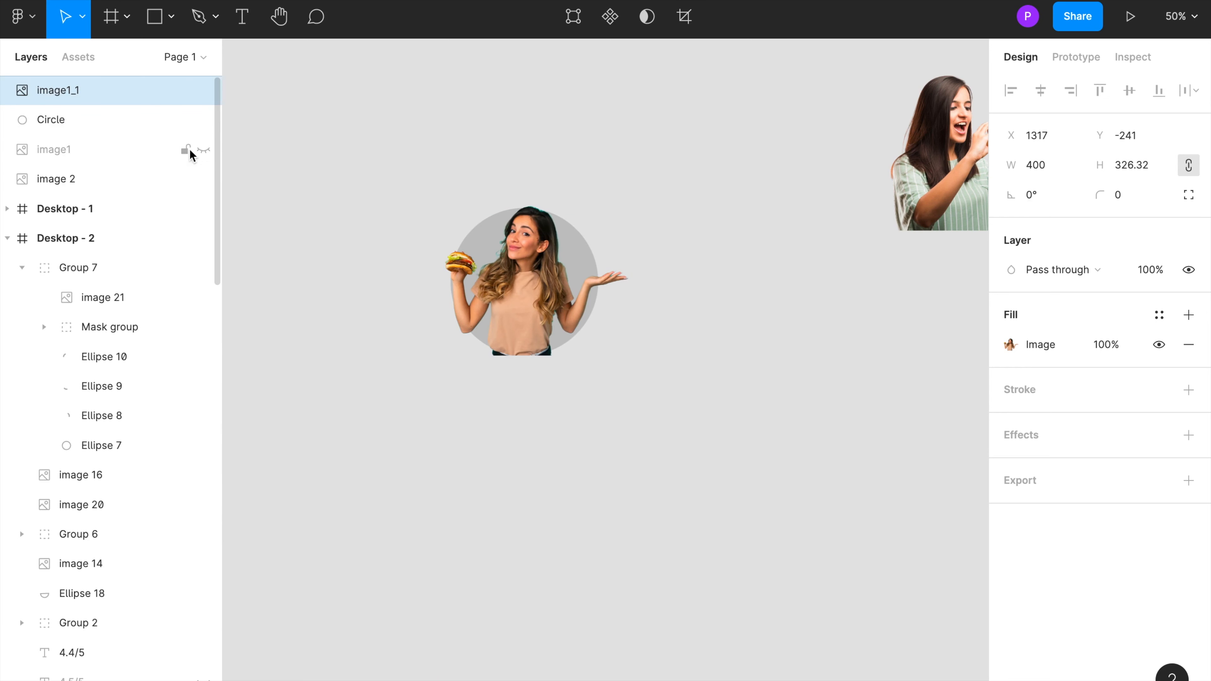
pyautogui.click(365, 229)
pyautogui.scroll(5, 506, 253)
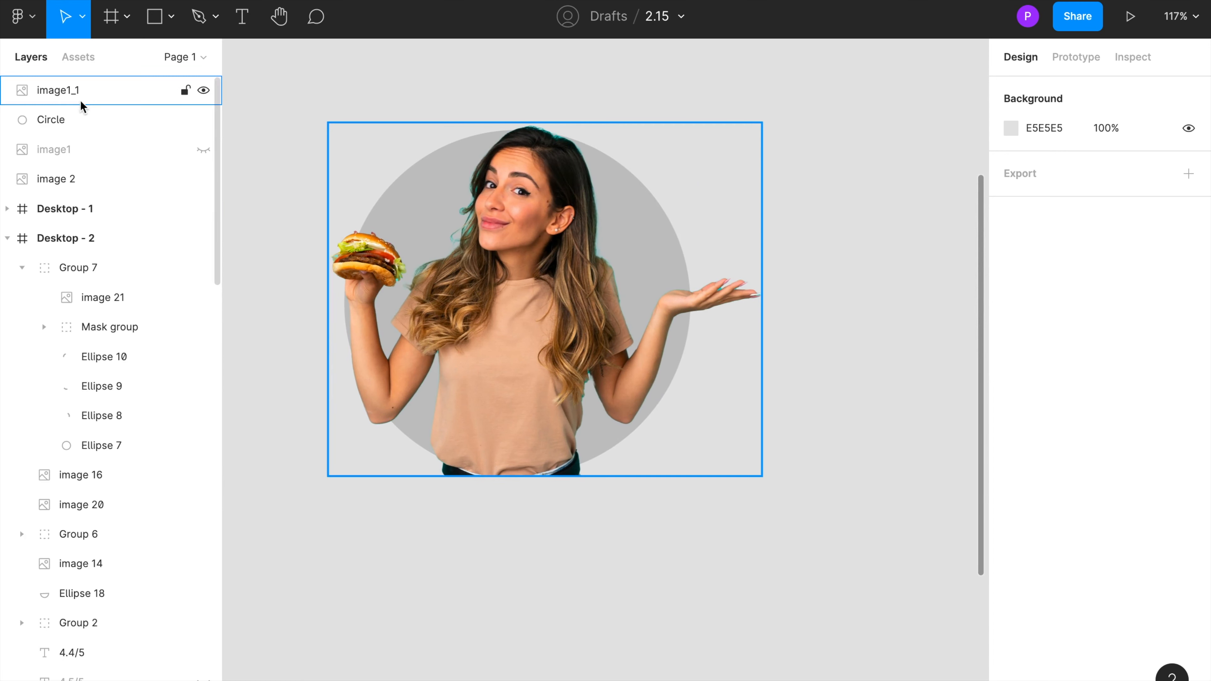
pyautogui.click(55, 93)
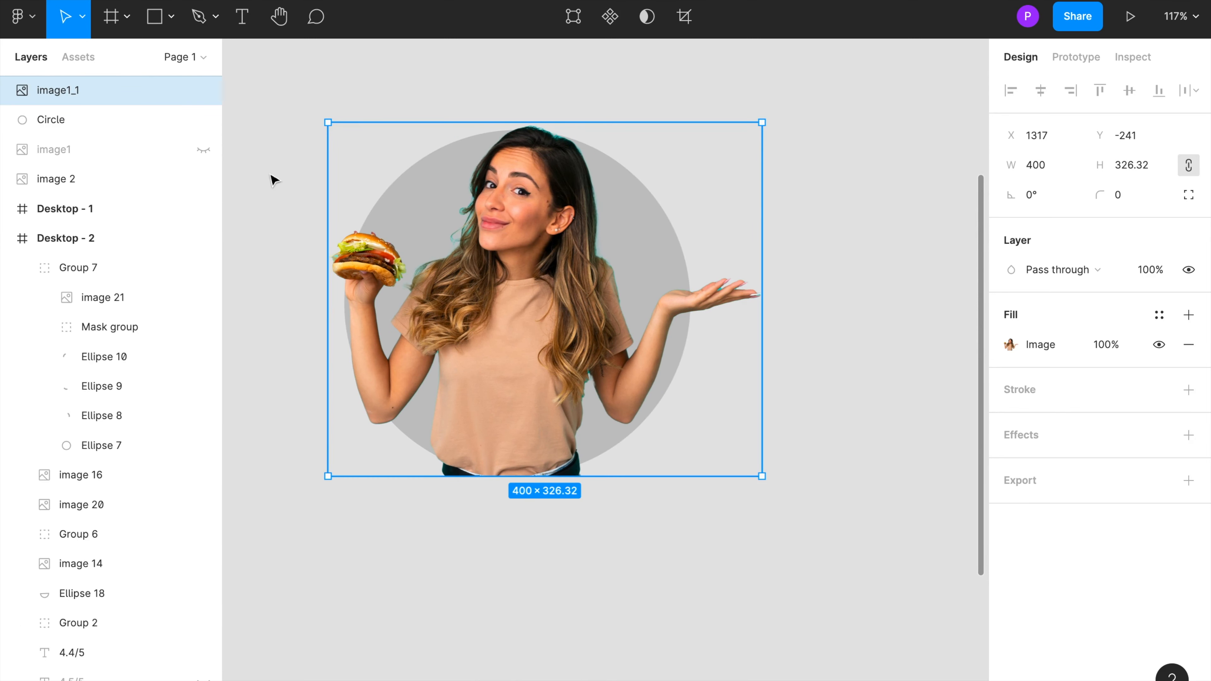
pyautogui.click(289, 154)
pyautogui.moveTo(285, 162); pyautogui.dragTo(627, 351)
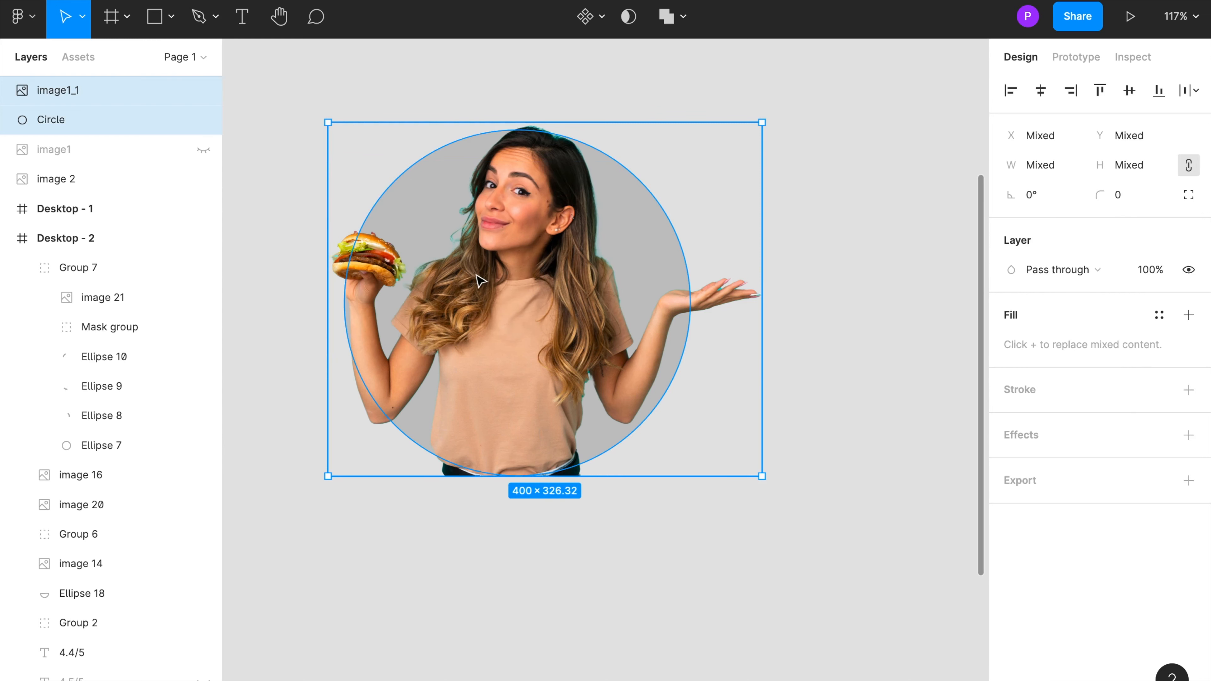
pyautogui.rightClick(489, 234)
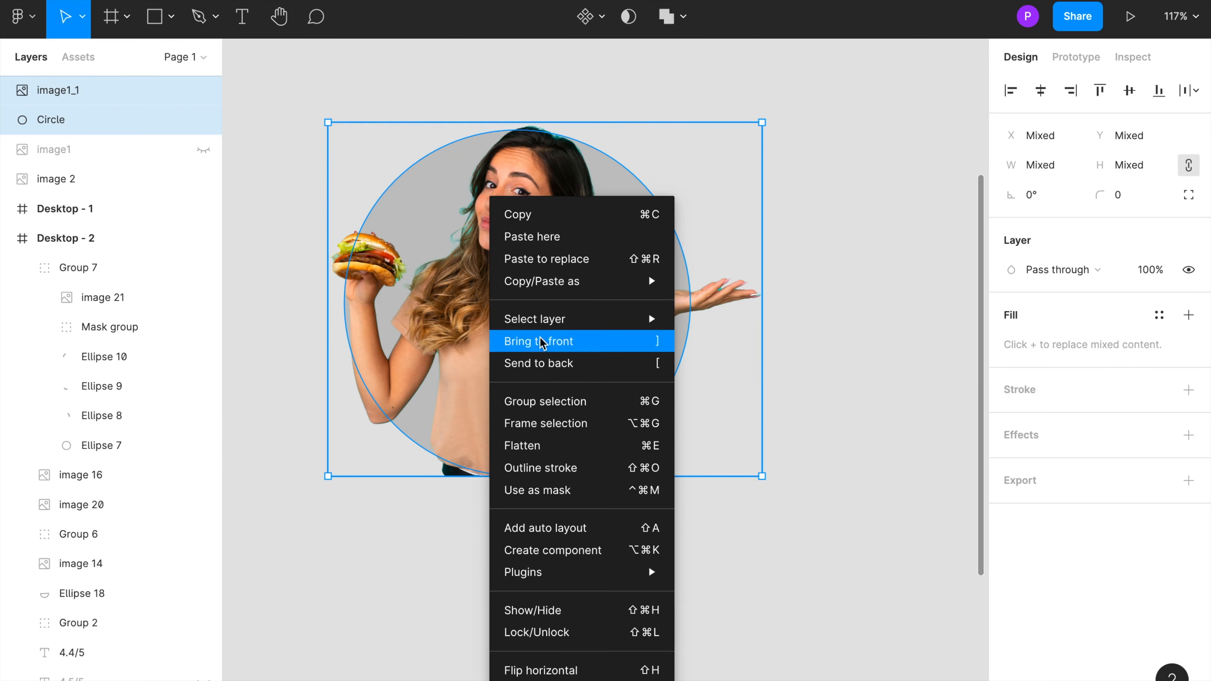
pyautogui.click(405, 510)
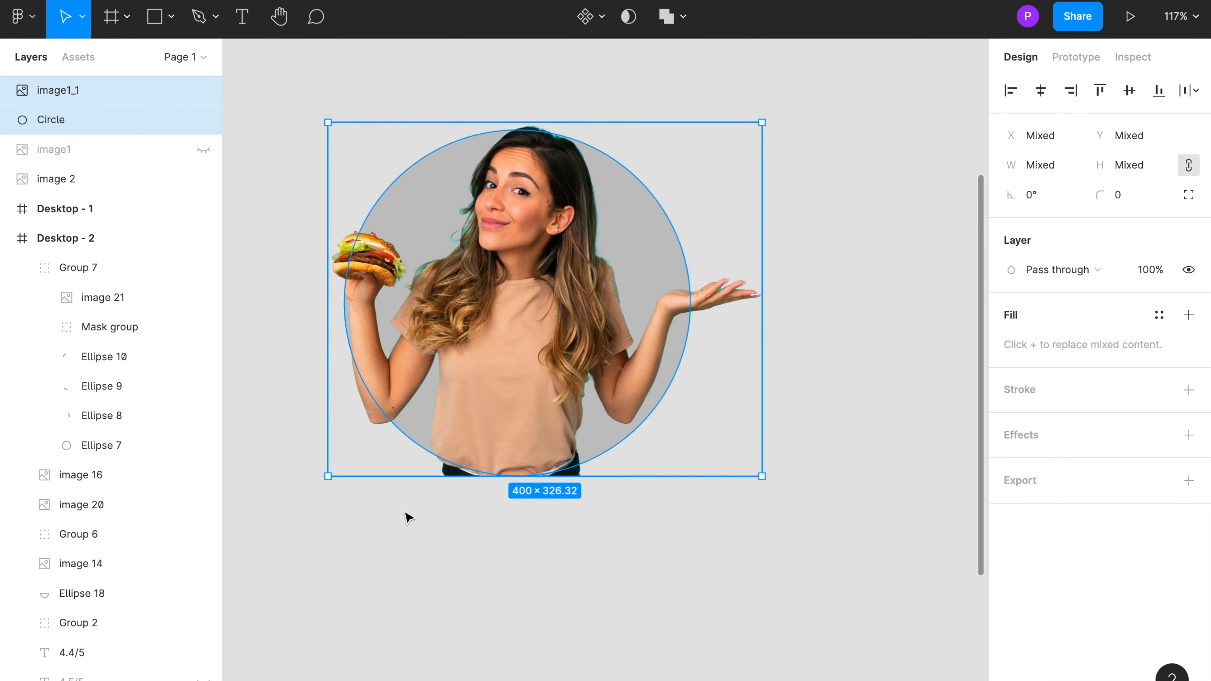
pyautogui.click(289, 323)
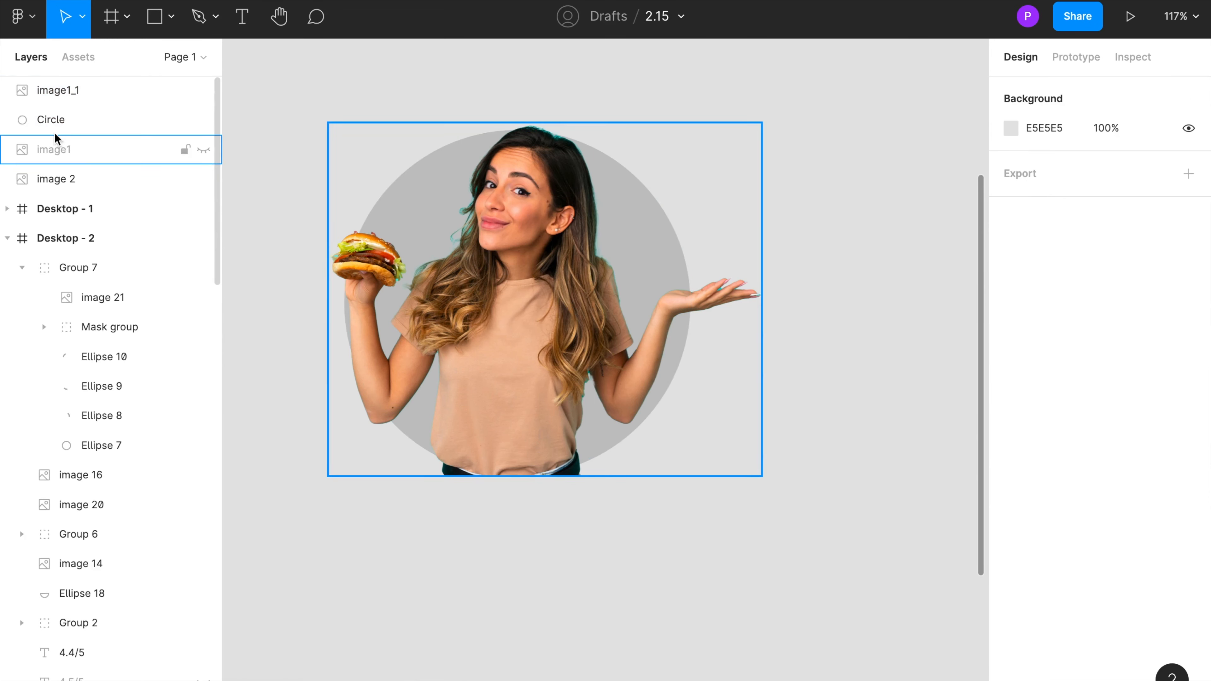
# Step: Paste a copy of the circle and hide the pasted copy
pyautogui.click(47, 124)
pyautogui.hotkey('ctrl', 'v')
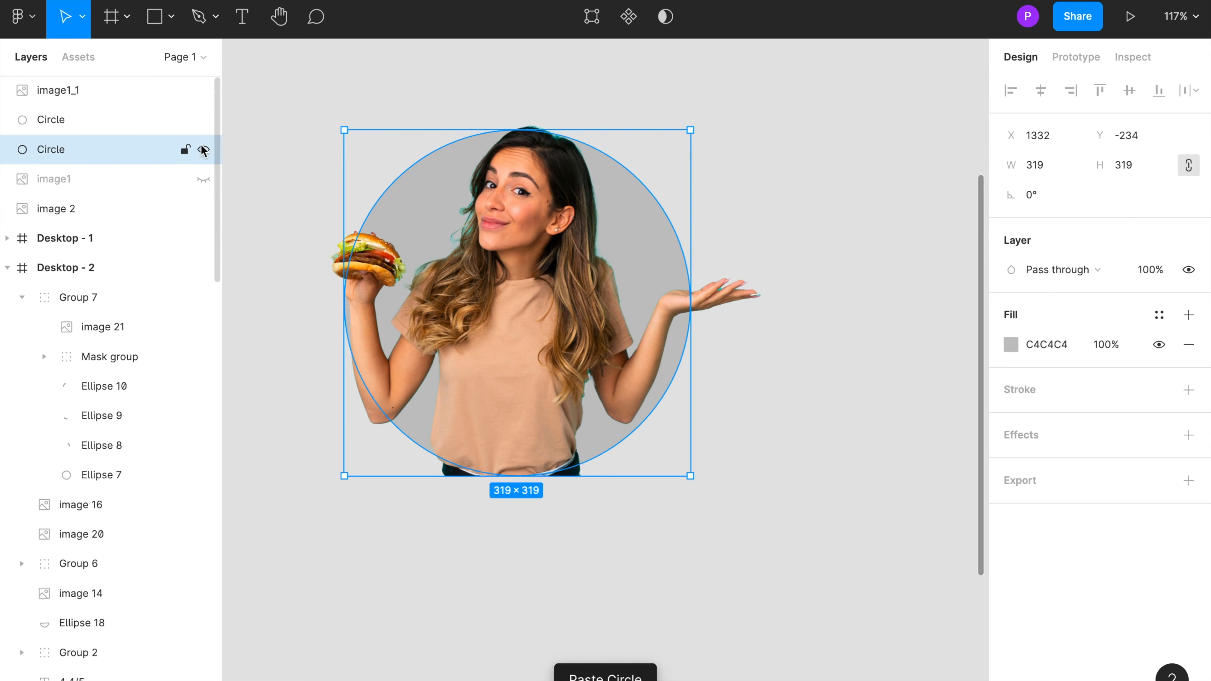
pyautogui.click(203, 150)
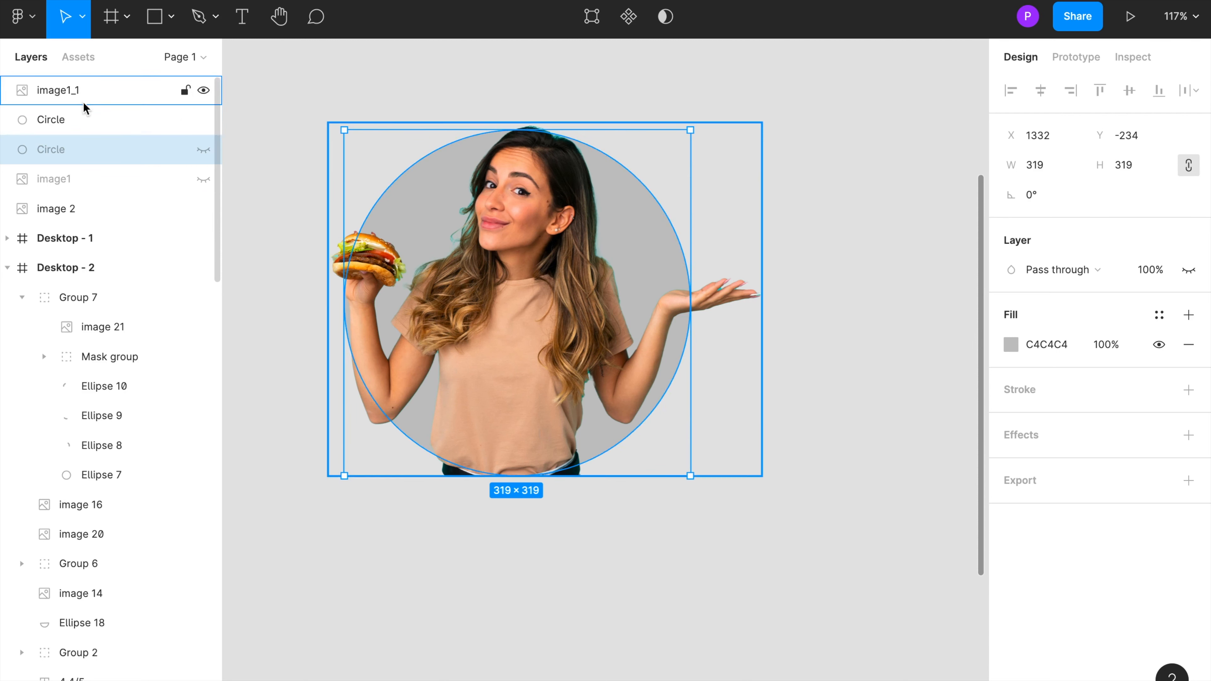
# Step: Use the Circle as a mask for image1_1
pyautogui.click(234, 146)
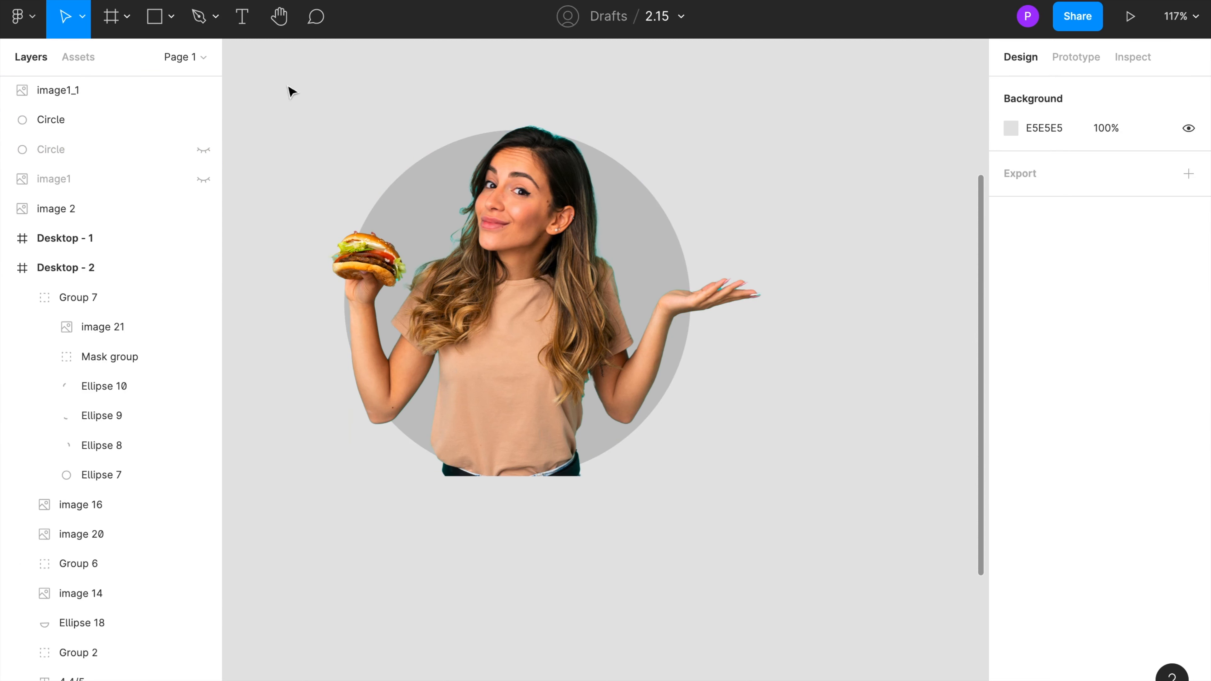
pyautogui.moveTo(252, 116); pyautogui.dragTo(588, 320)
pyautogui.rightClick(497, 275)
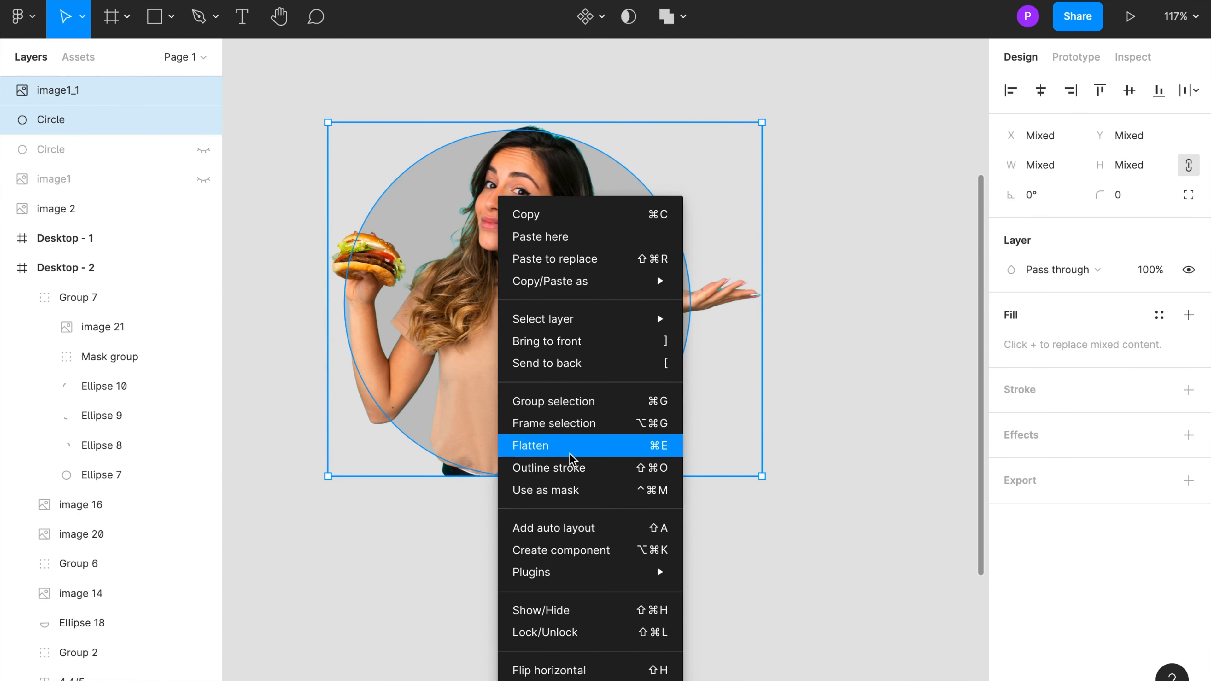
pyautogui.click(556, 488)
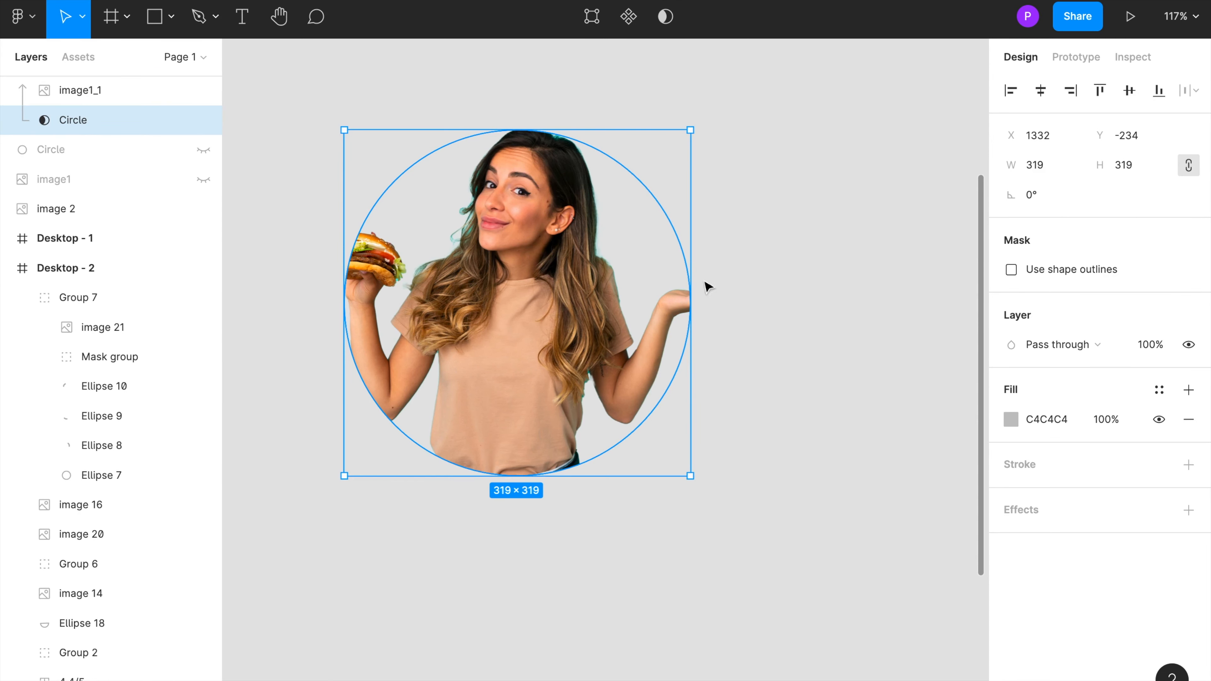
# Step: Move image1 to the top of the layer stack and make it visible again
pyautogui.scroll(1, 83, 157)
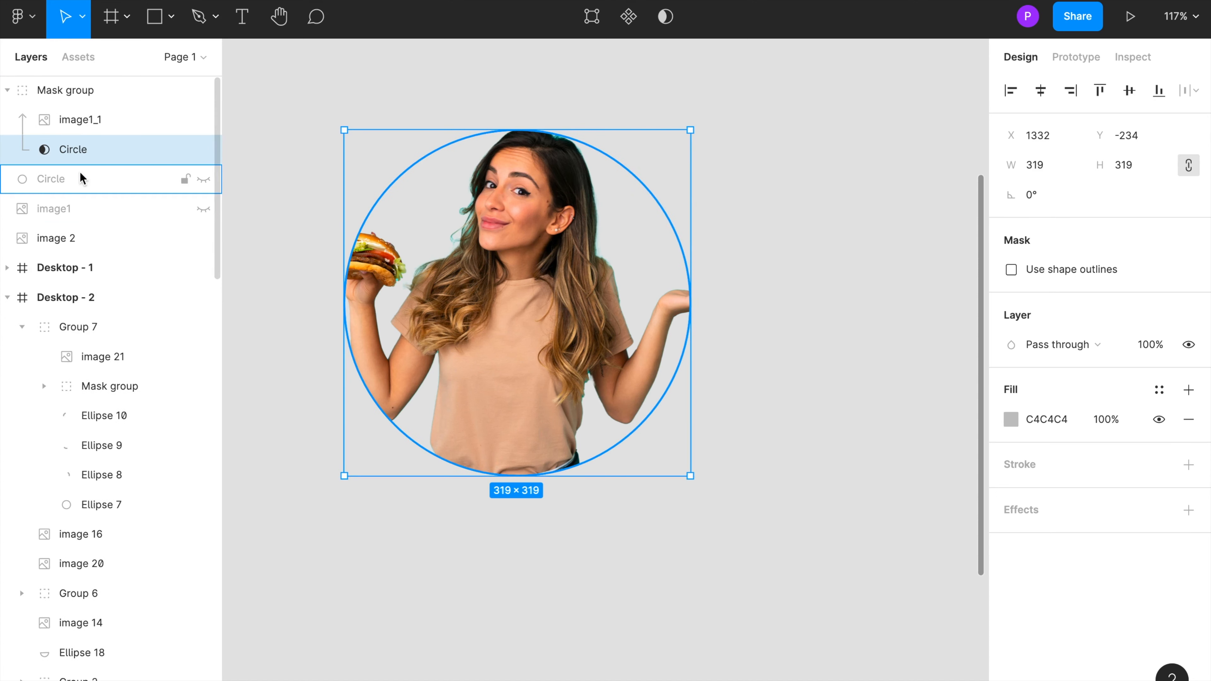
pyautogui.click(58, 211)
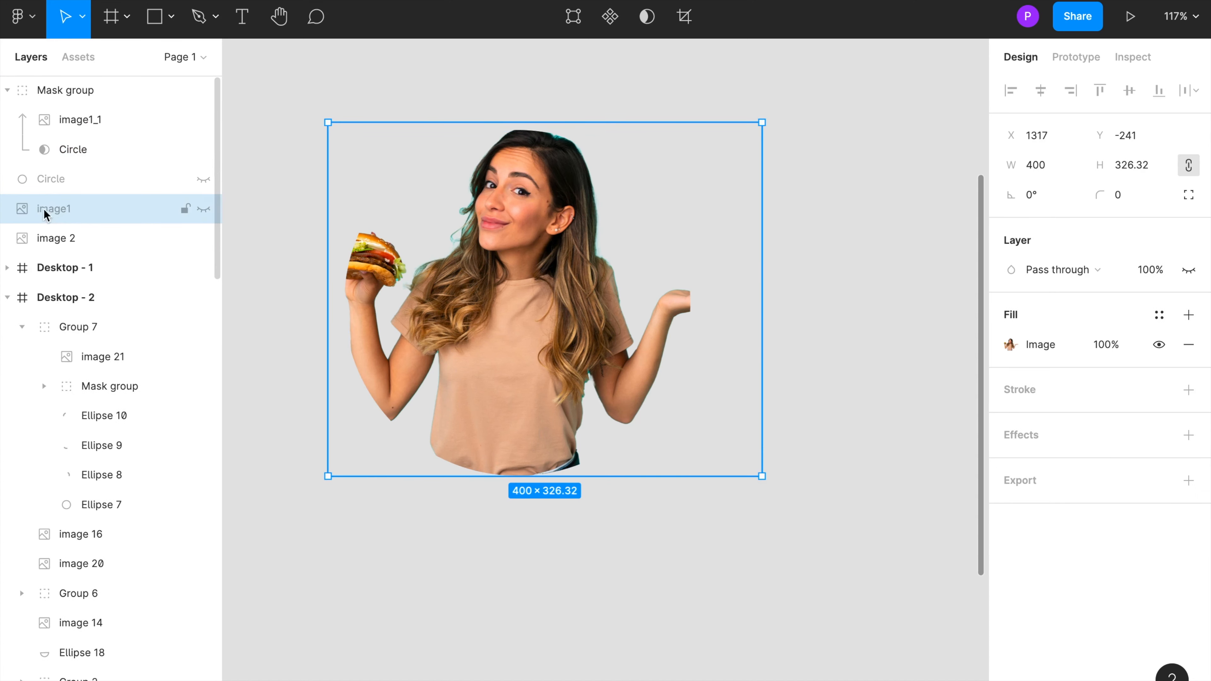
pyautogui.moveTo(60, 216); pyautogui.dragTo(67, 80)
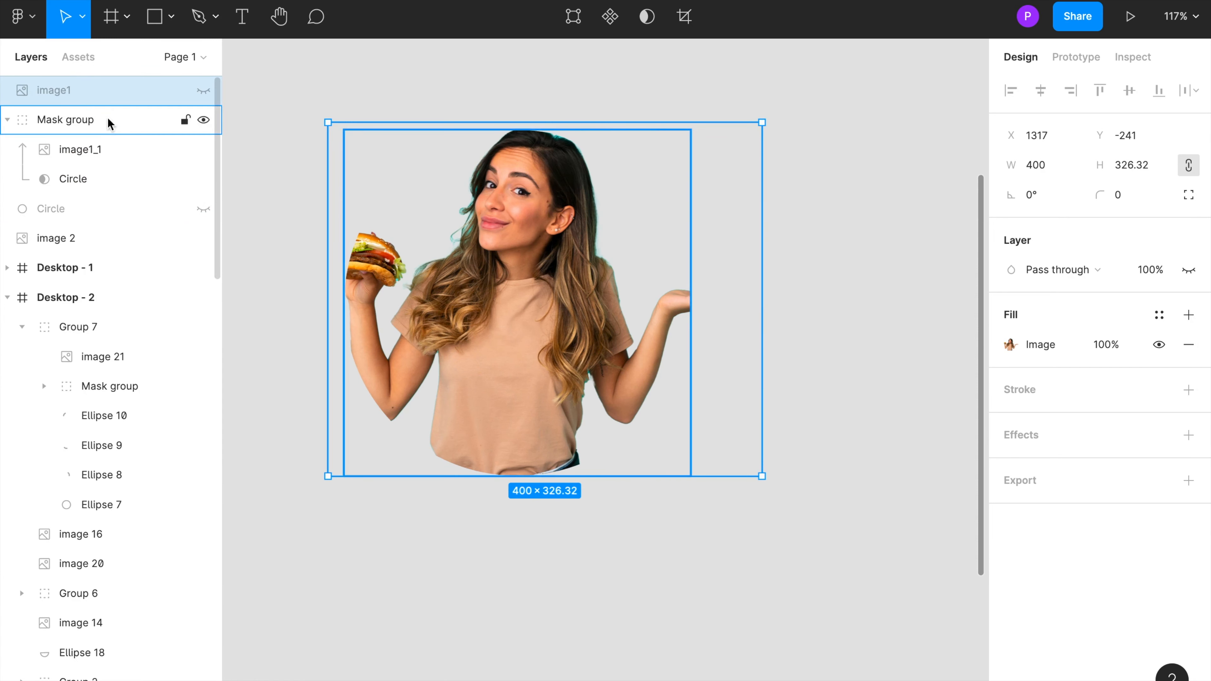
pyautogui.click(203, 91)
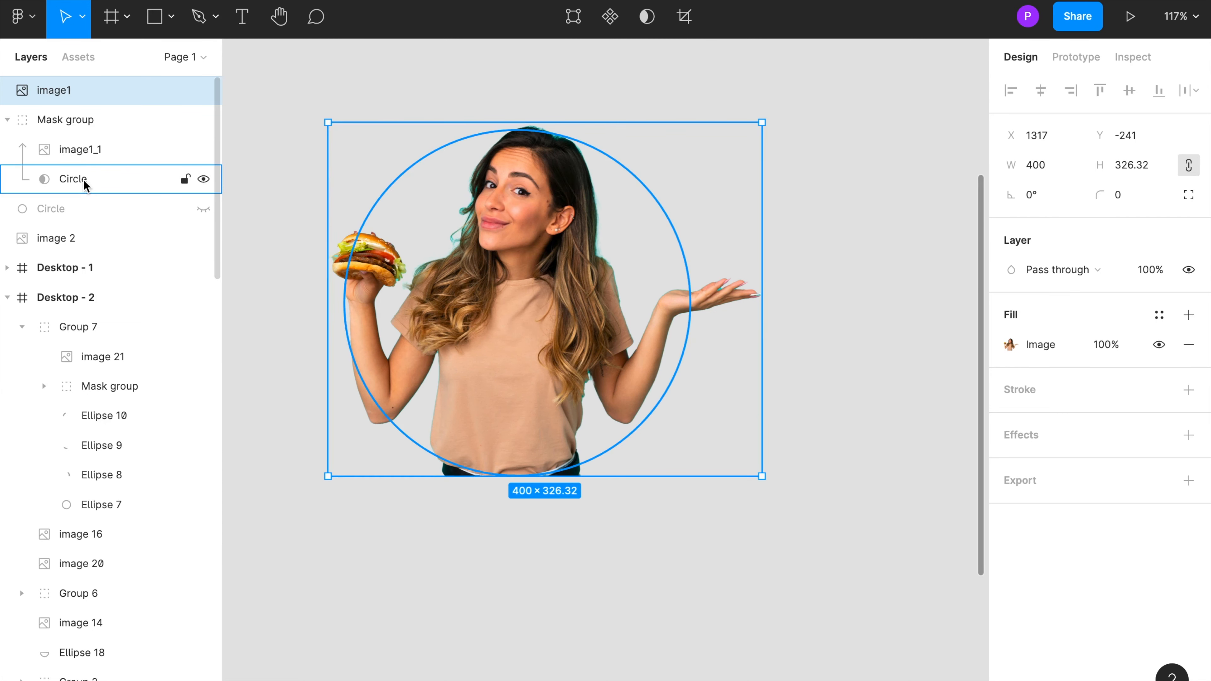
pyautogui.hotkey('shift', 'p')
pyautogui.moveTo(486, 423)
pyautogui.mouseDown()
pyautogui.moveTo(433, 441)
pyautogui.moveTo(606, 520)
pyautogui.moveTo(455, 414)
pyautogui.moveTo(422, 428)
pyautogui.mouseUp()
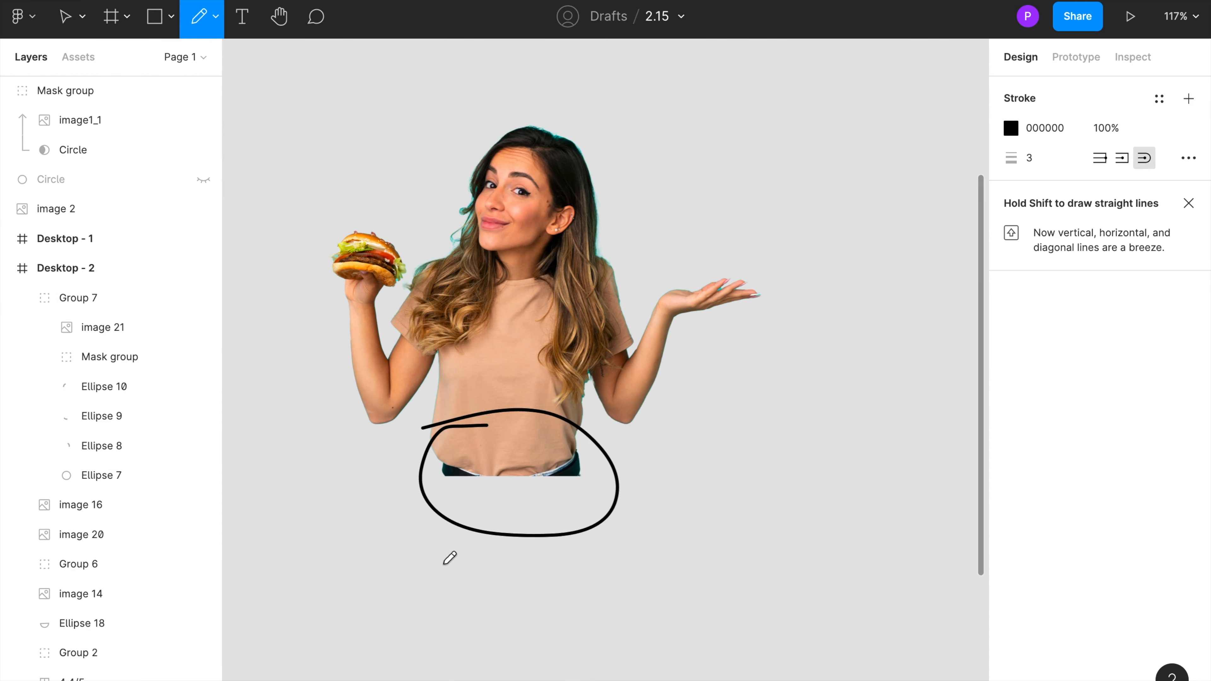
pyautogui.press('v')
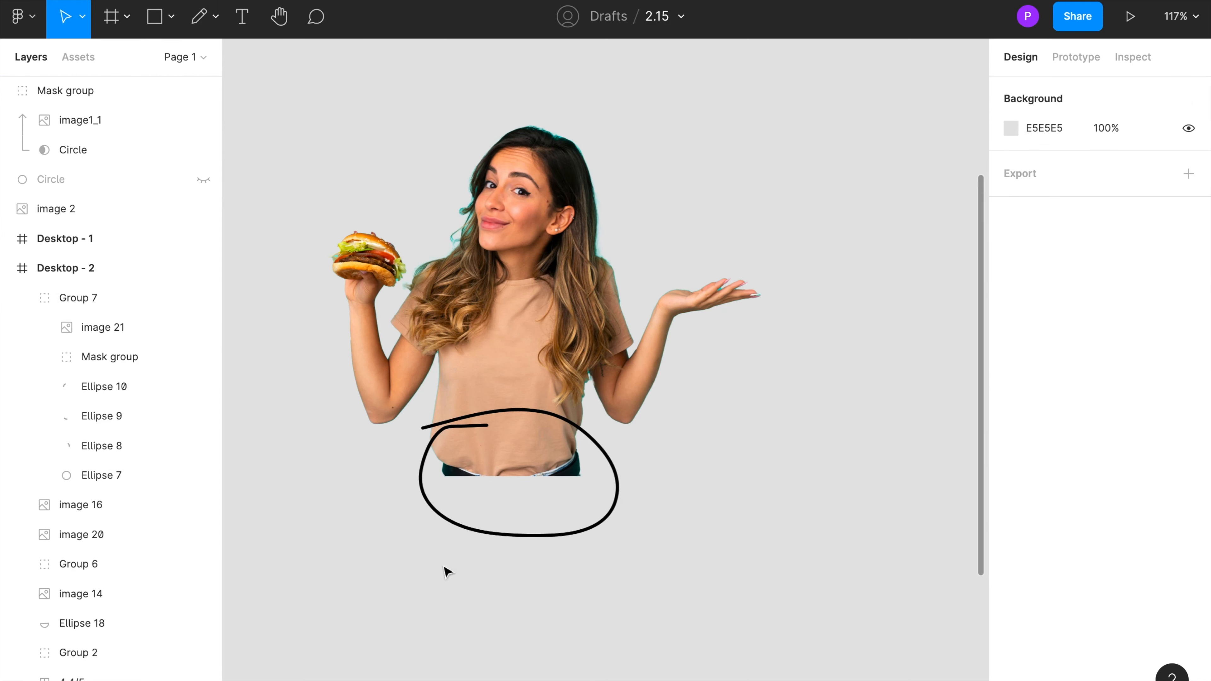
pyautogui.click(483, 534)
pyautogui.press('Delete')
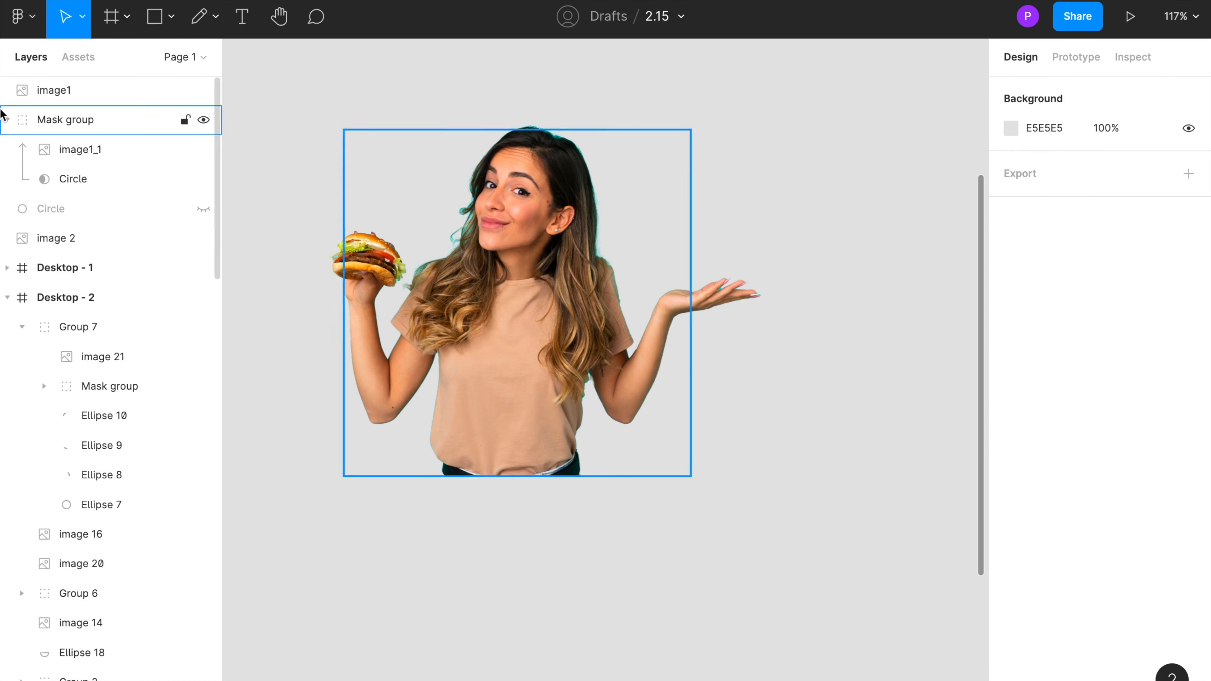
# Step: Crop image1 from the bottom to about 400 × 290 so it ends above the circle's lower edge
pyautogui.click(60, 93)
pyautogui.click(684, 16)
pyautogui.moveTo(543, 476); pyautogui.dragTo(543, 436)
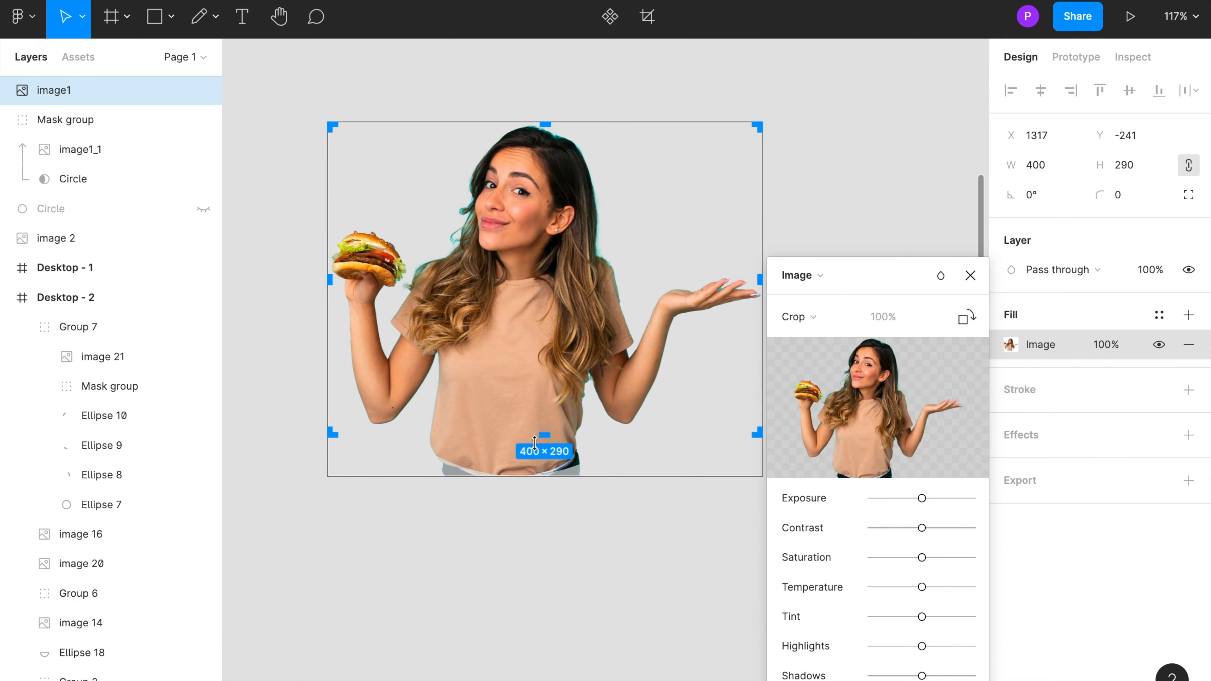
pyautogui.click(970, 275)
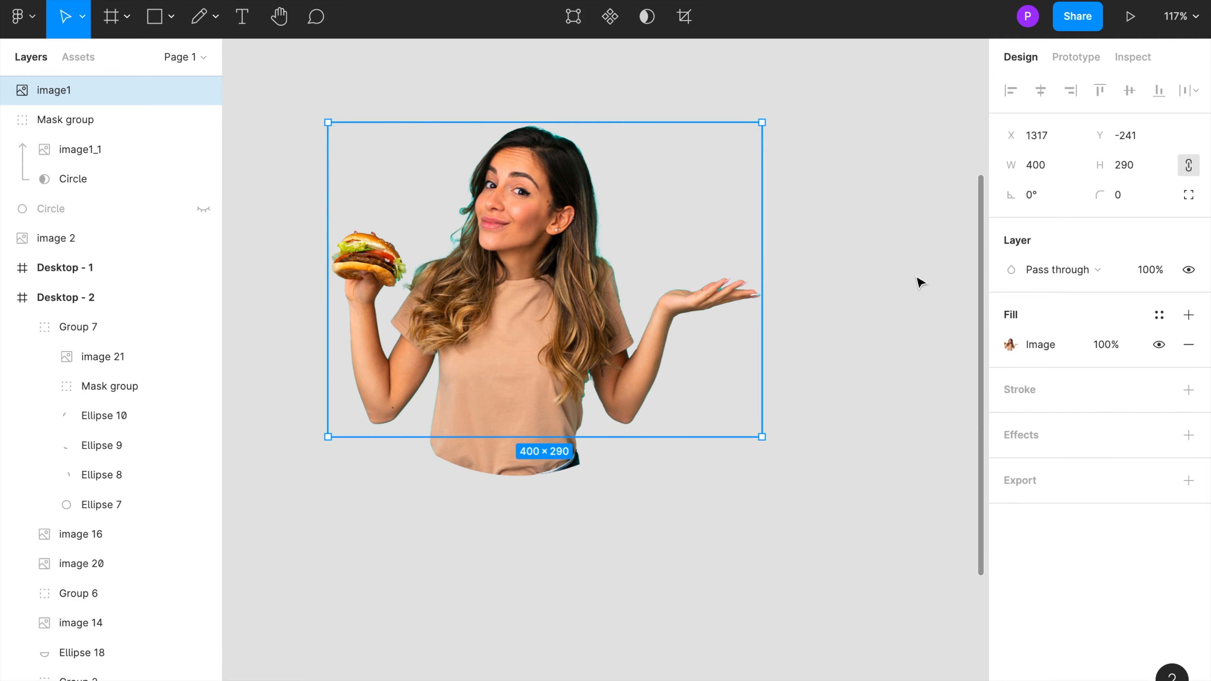
pyautogui.click(920, 279)
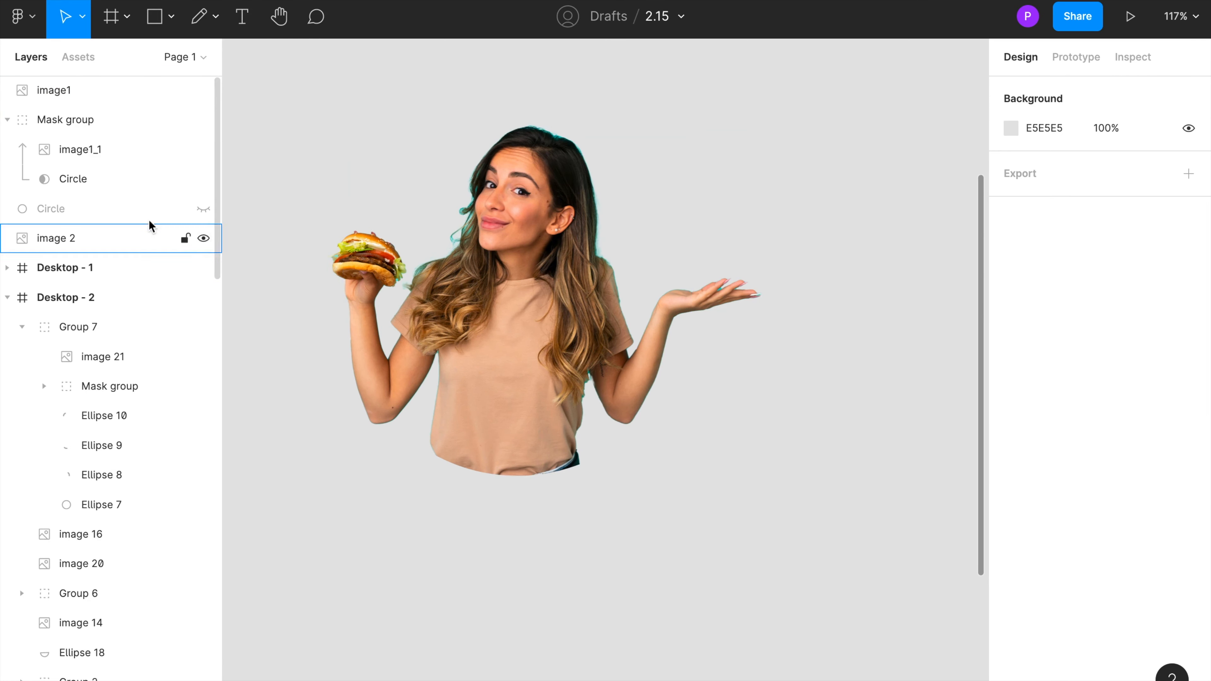
# Step: Toggle the visibility of image1 and the Mask group to compare the layered result
pyautogui.click(203, 91)
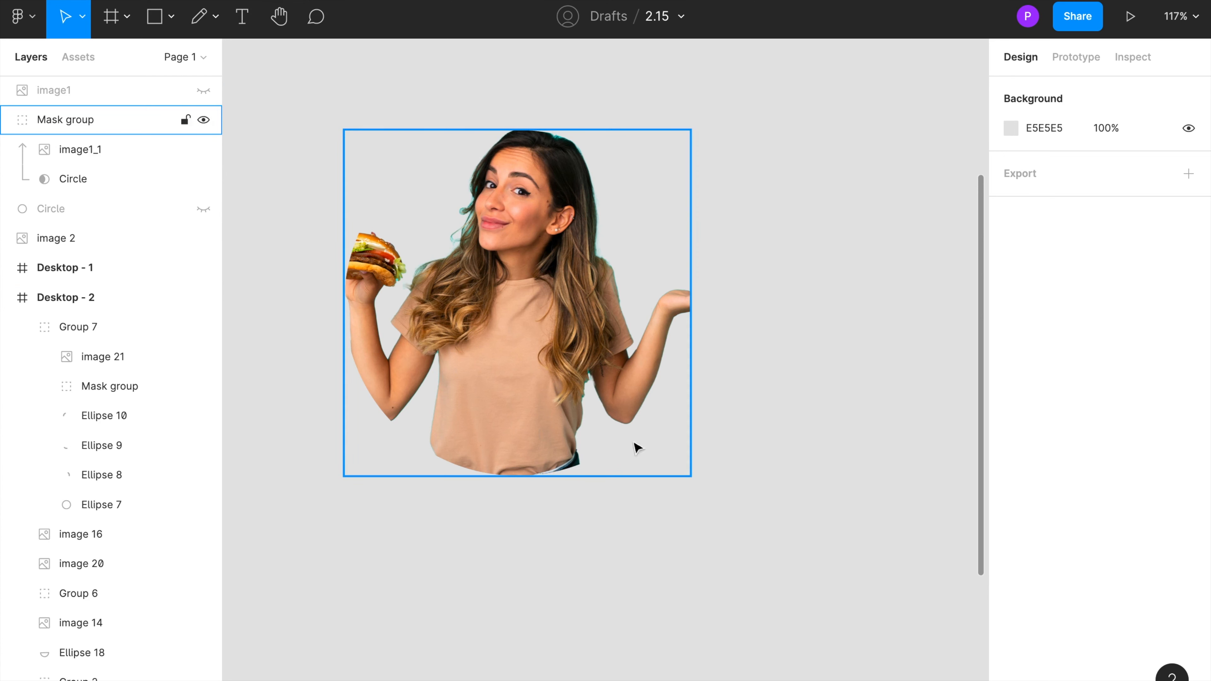
pyautogui.click(204, 90)
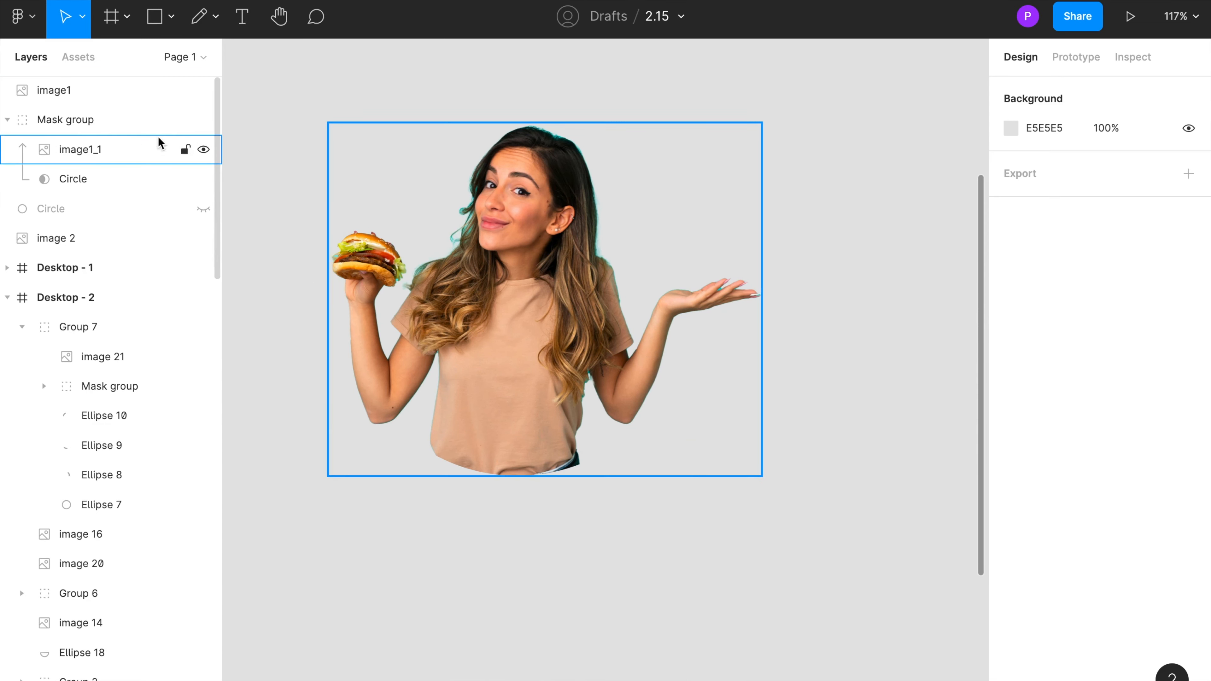
pyautogui.click(204, 120)
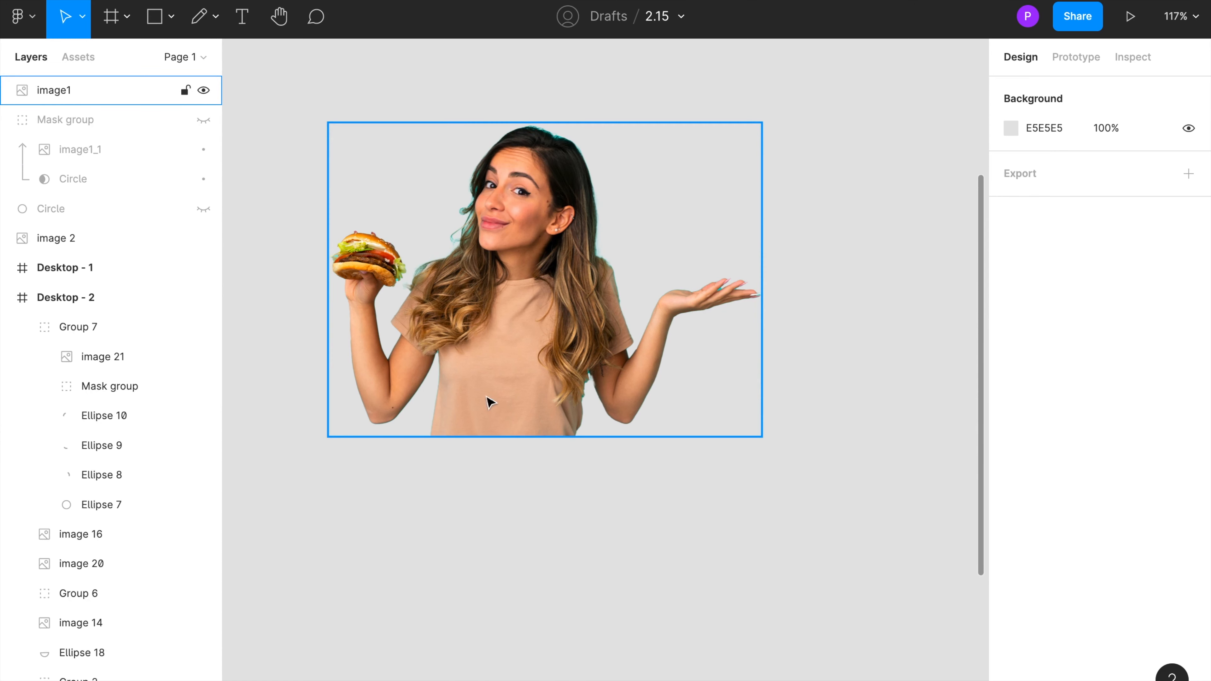
pyautogui.click(205, 119)
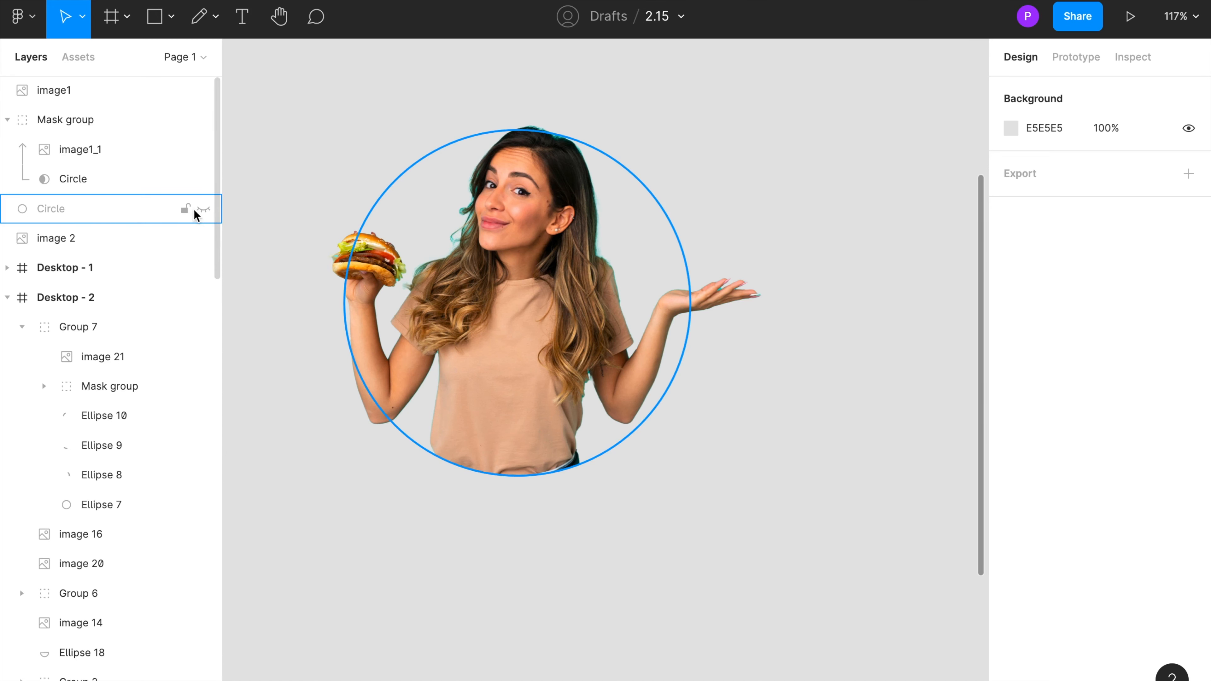
# Step: Show the backup Circle layer and change its fill to green 00EE76
pyautogui.click(203, 210)
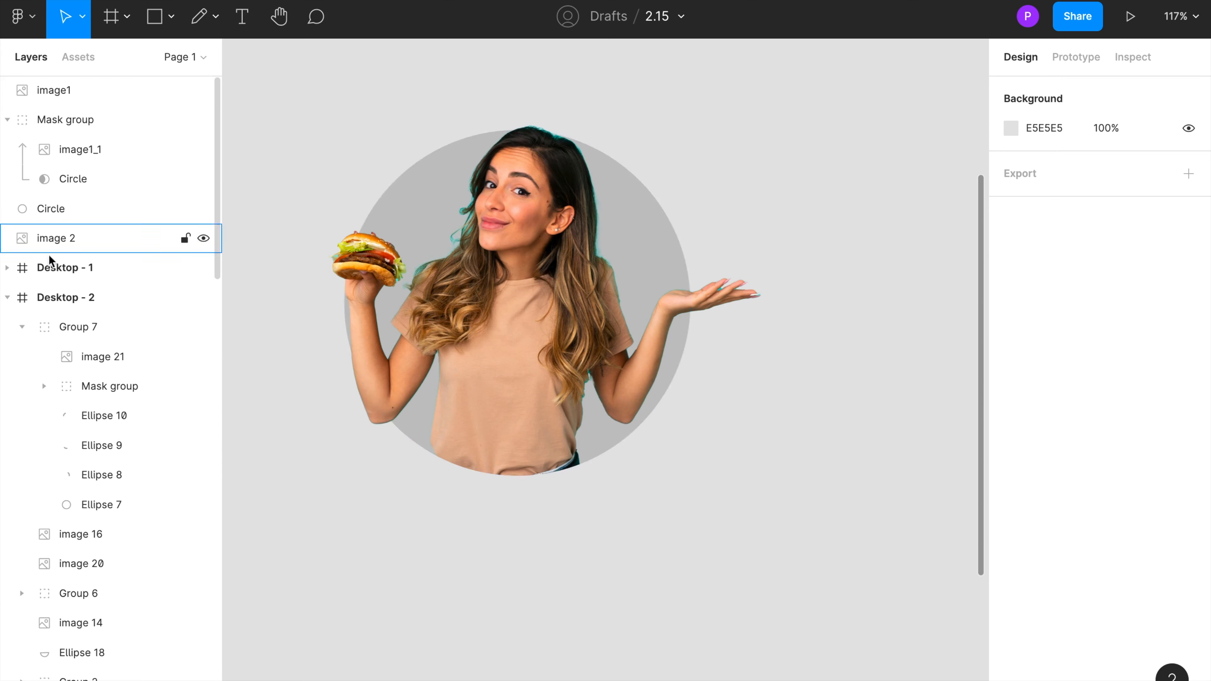
pyautogui.click(56, 213)
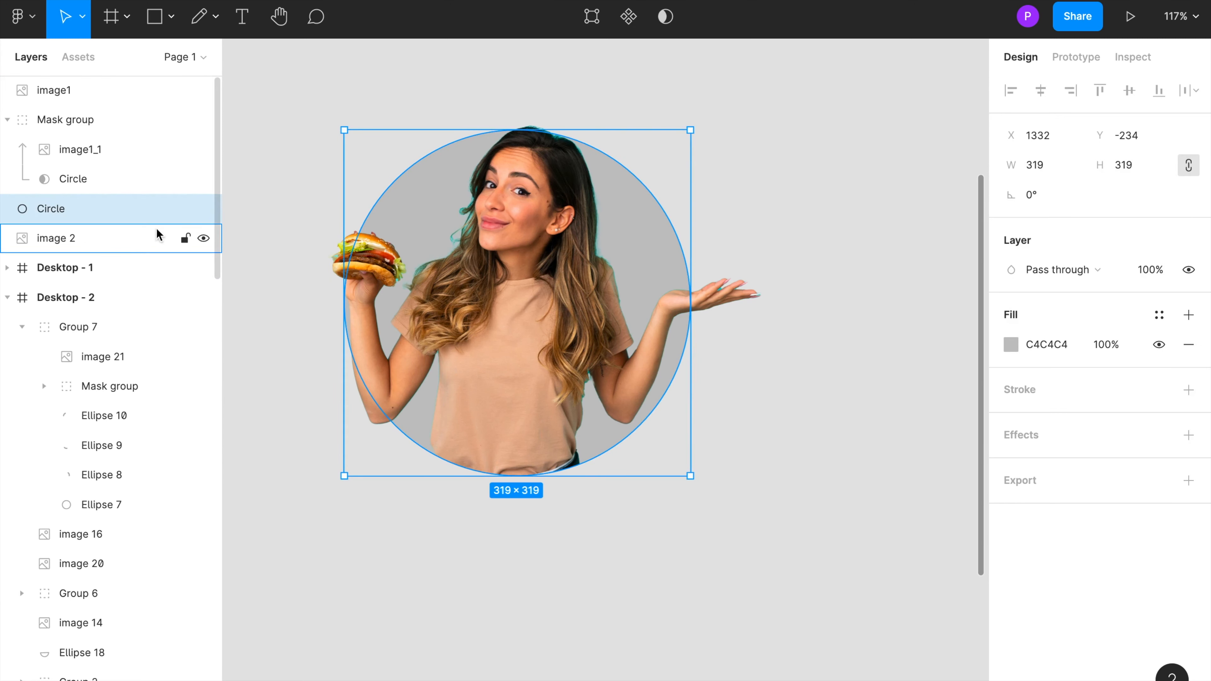
pyautogui.click(1011, 344)
pyautogui.moveTo(841, 329); pyautogui.dragTo(927, 256)
pyautogui.click(856, 673)
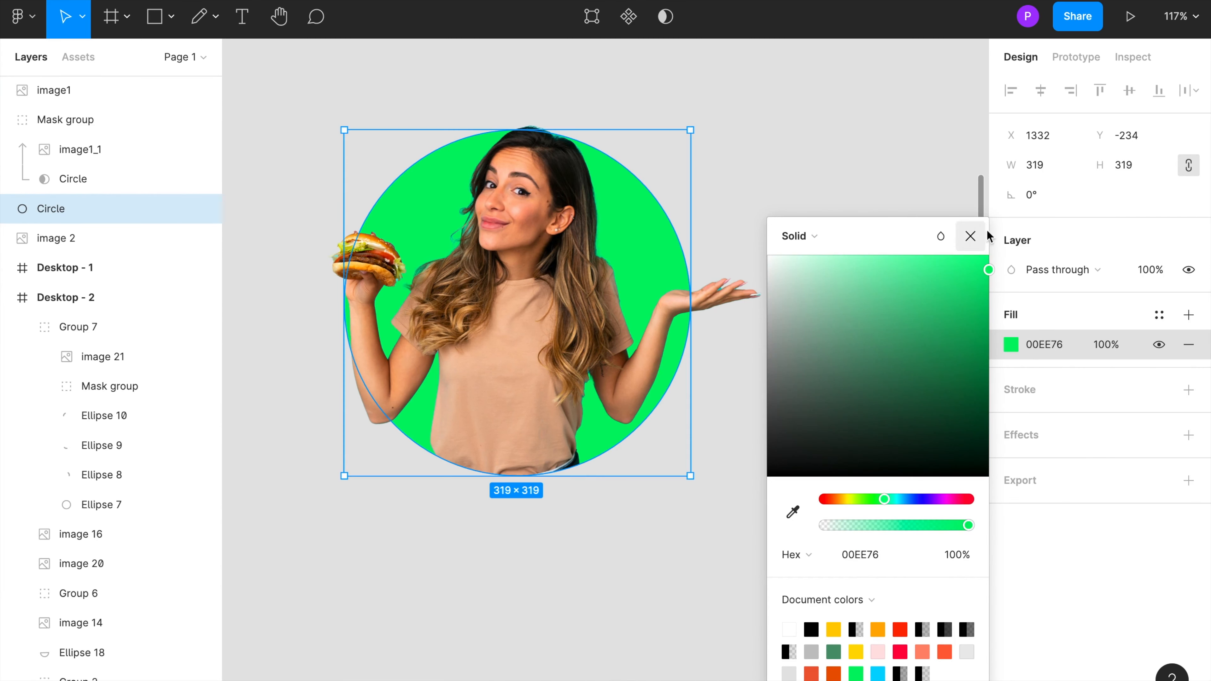
pyautogui.click(971, 237)
pyautogui.click(844, 203)
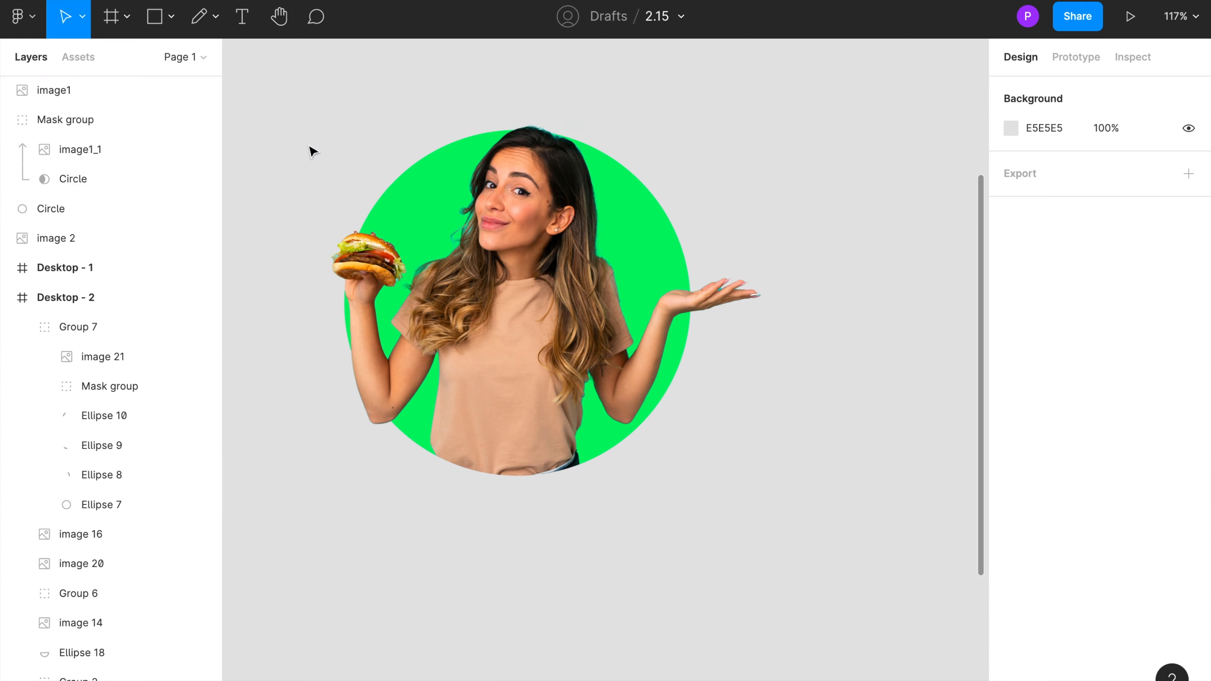
# Step: Group image1, the Mask group and the green Circle together
pyautogui.moveTo(281, 122); pyautogui.dragTo(809, 525)
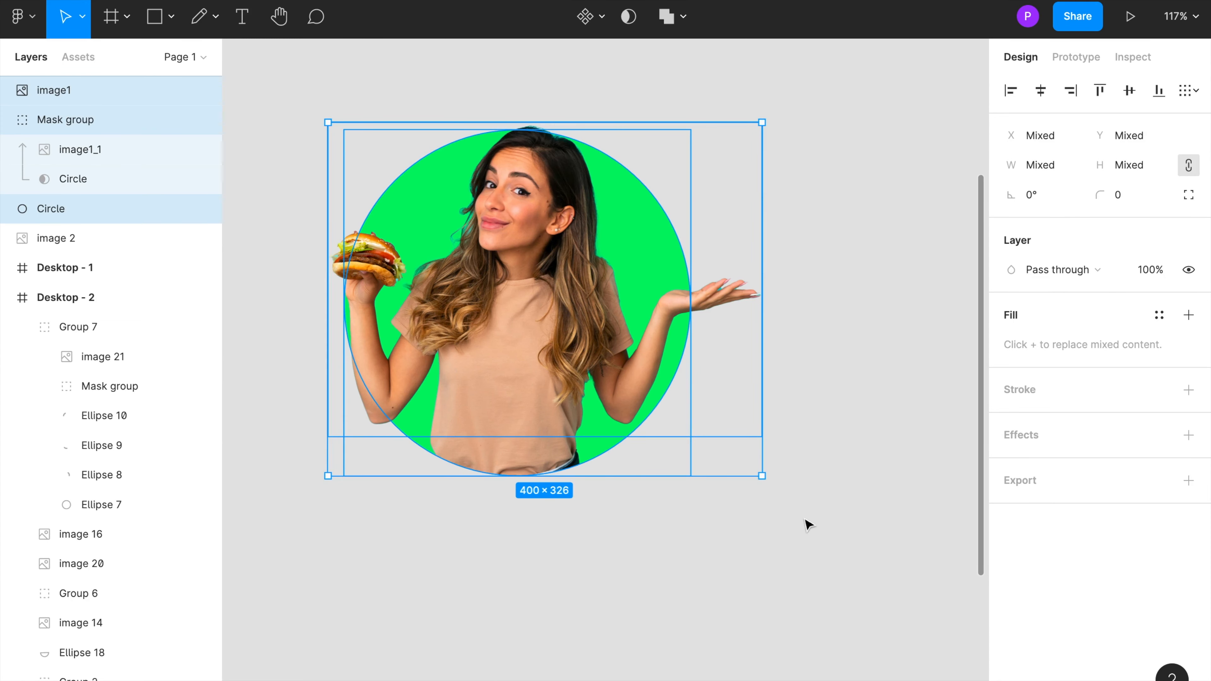
pyautogui.hotkey('ctrl', 'g')
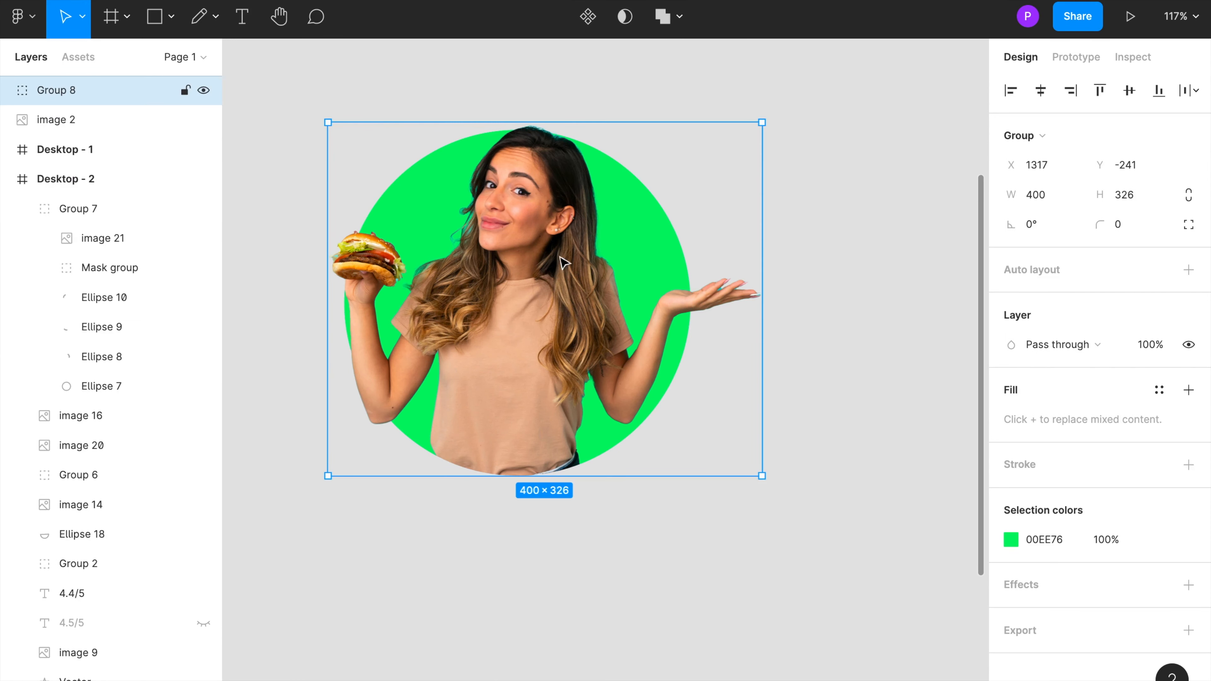
# Step: Select the second burger image and rename its layer to 1
pyautogui.hotkey('ctrl', '-')
pyautogui.hscroll(-2, 530, 268)
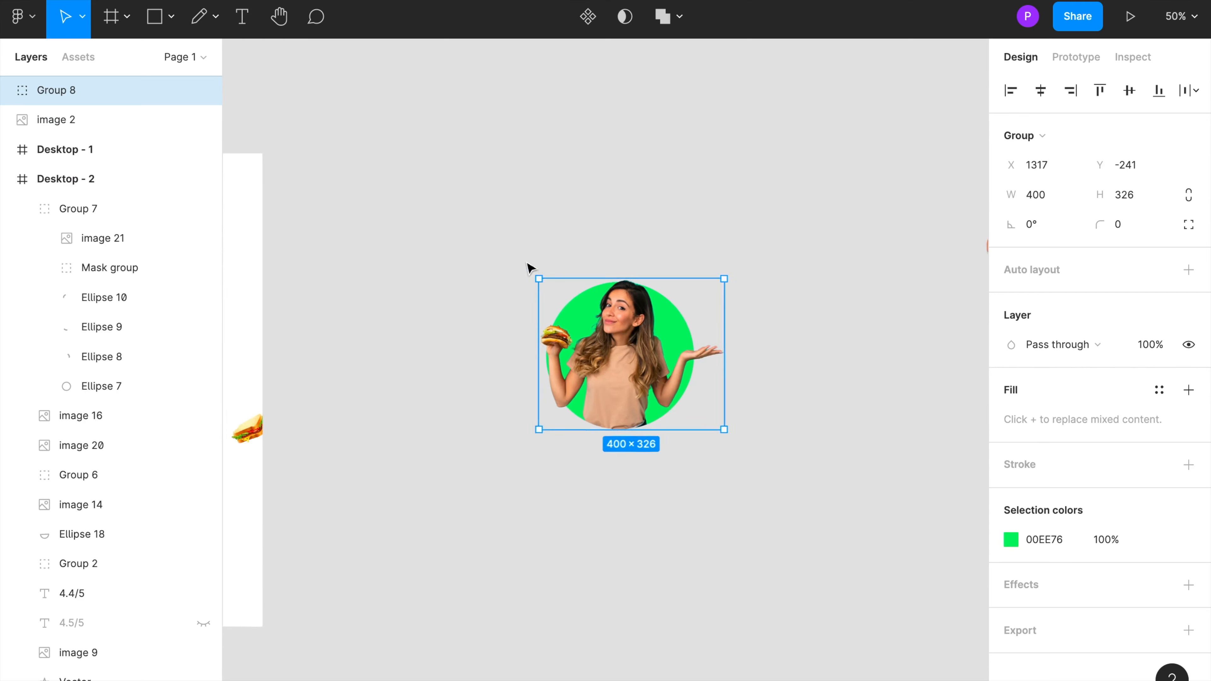
pyautogui.hscroll(-4, 685, 378)
pyautogui.hscroll(-2, 686, 378)
pyautogui.moveTo(276, 299); pyautogui.dragTo(777, 90)
pyautogui.moveTo(901, 351); pyautogui.dragTo(288, 298)
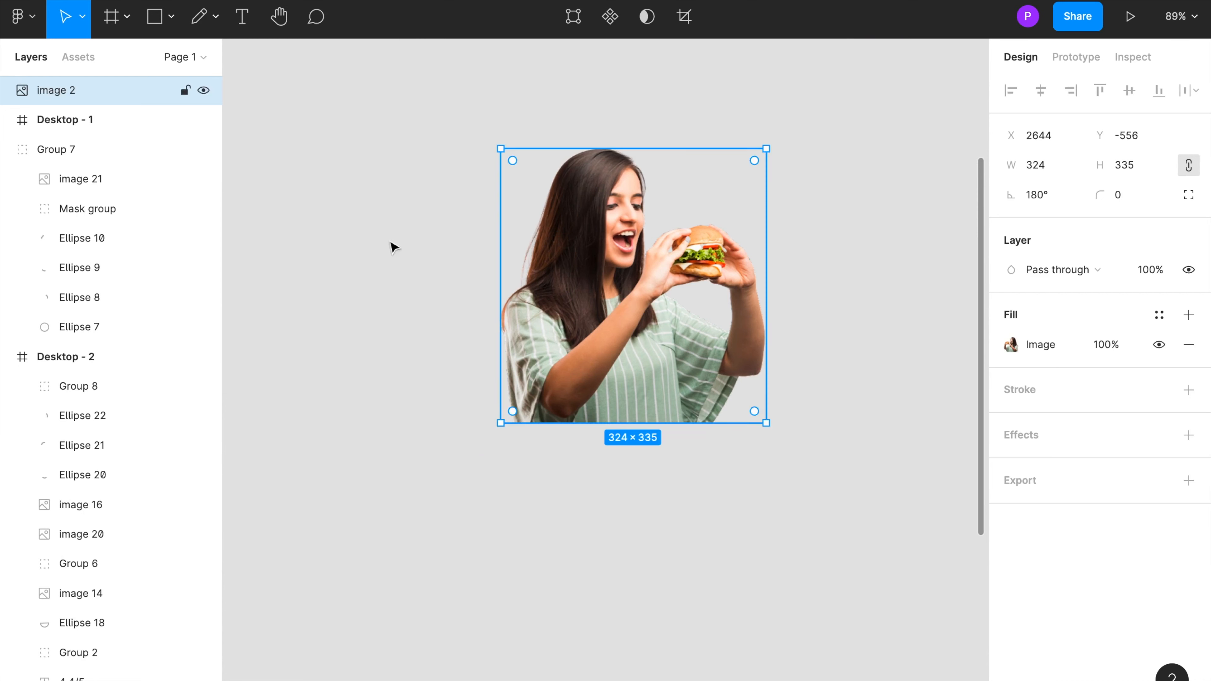
pyautogui.doubleClick(47, 91)
pyautogui.write('1')
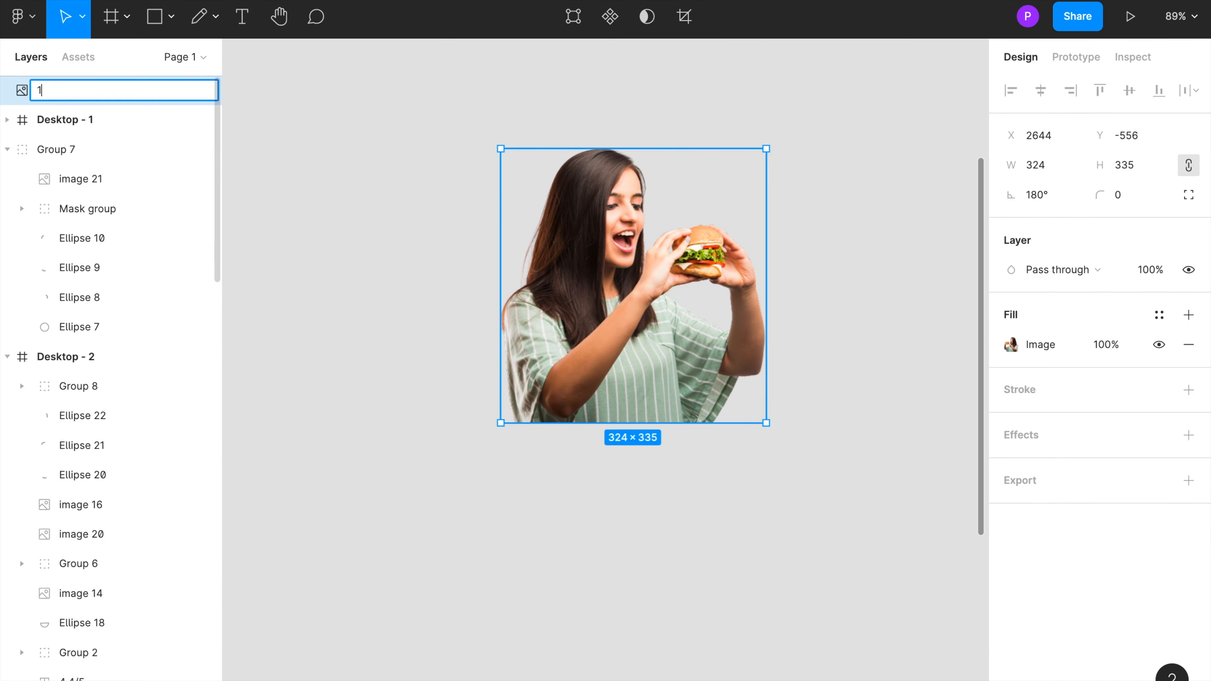
pyautogui.press('Return')
# Step: Draw a circle about 409 × 409 and stack image 1 above it, overlapping the circle
pyautogui.click(456, 423)
pyautogui.press('o')
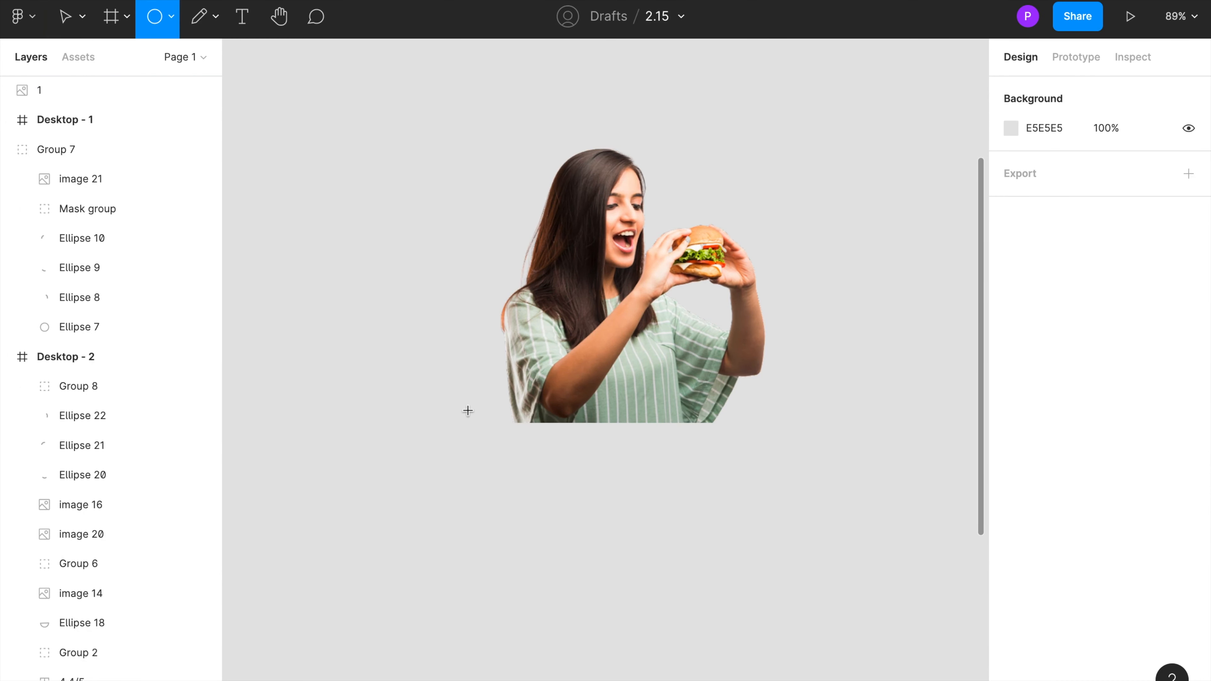
pyautogui.moveTo(408, 293)
pyautogui.mouseDown()
pyautogui.moveTo(556, 494)
pyautogui.moveTo(688, 628)
pyautogui.mouseUp()
pyautogui.moveTo(586, 481)
pyautogui.mouseDown()
pyautogui.moveTo(616, 378)
pyautogui.moveTo(939, 343)
pyautogui.mouseUp()
pyautogui.click(594, 275)
pyautogui.hotkey('ctrl', 'x')
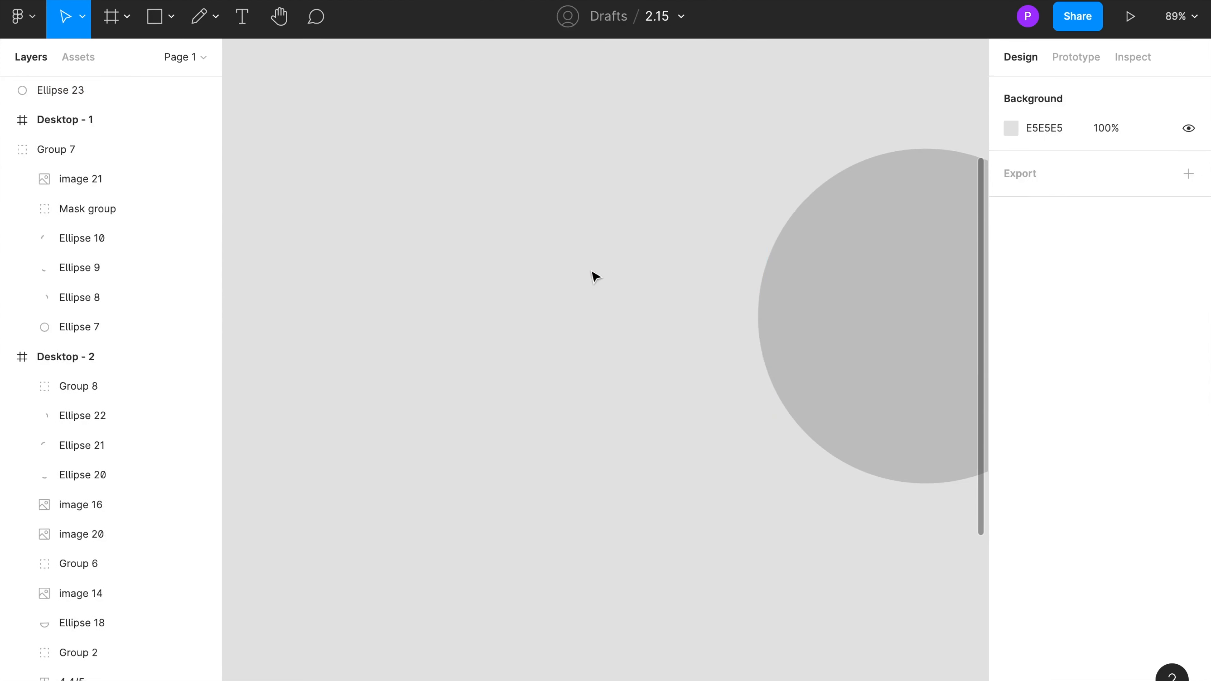
pyautogui.hotkey('ctrl', 'v')
pyautogui.hscroll(3, 594, 281)
pyautogui.moveTo(472, 304); pyautogui.dragTo(775, 365)
# Step: Shrink the circle to about 346 × 346 and nudge image 1 slightly upward over it
pyautogui.click(758, 178)
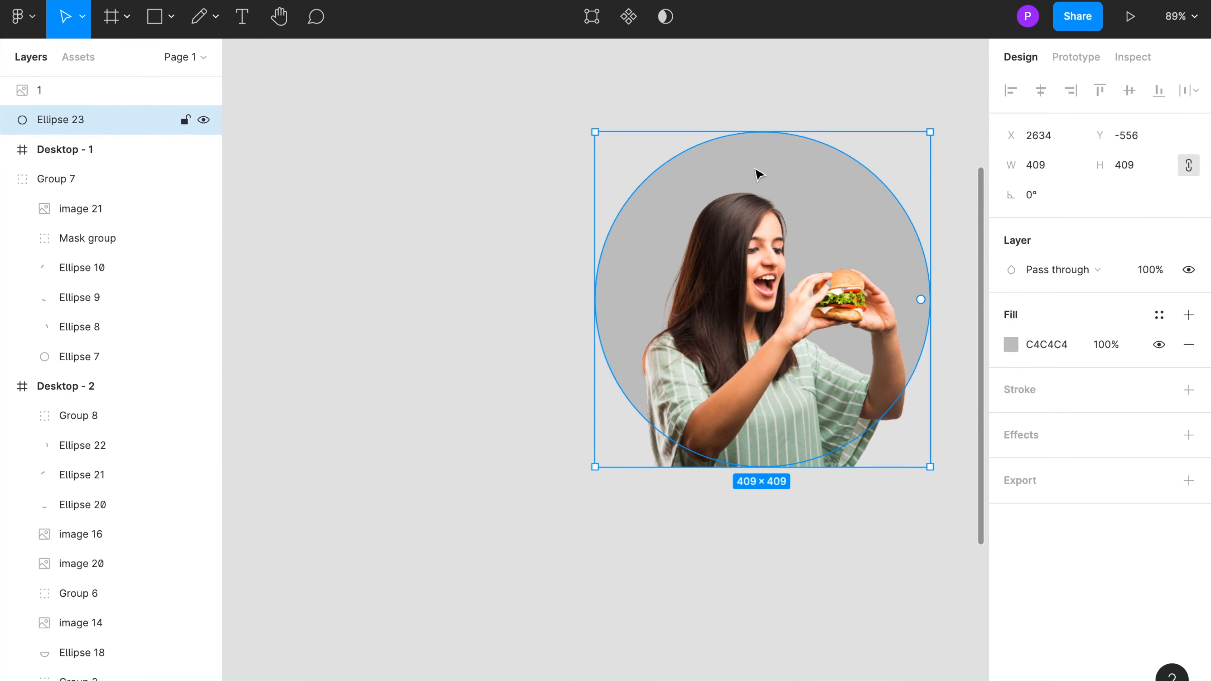
pyautogui.moveTo(758, 131); pyautogui.dragTo(762, 182)
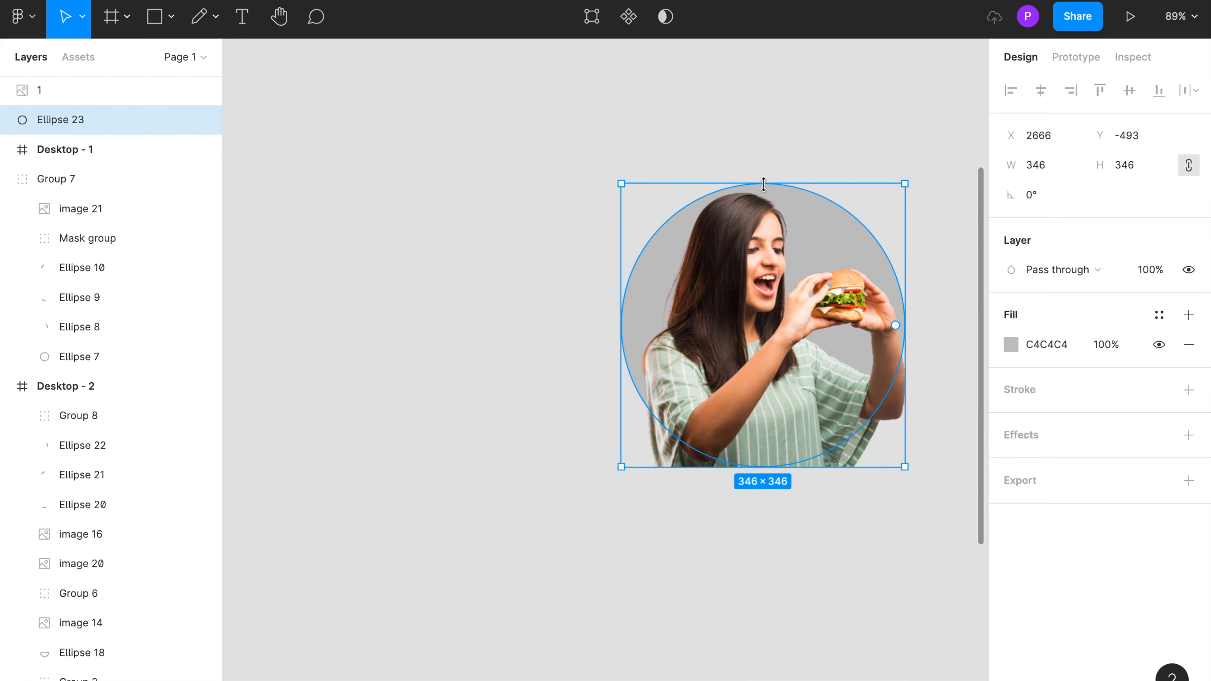
pyautogui.click(746, 339)
pyautogui.moveTo(744, 334)
pyautogui.mouseDown()
pyautogui.moveTo(741, 317)
pyautogui.moveTo(745, 330)
pyautogui.mouseUp()
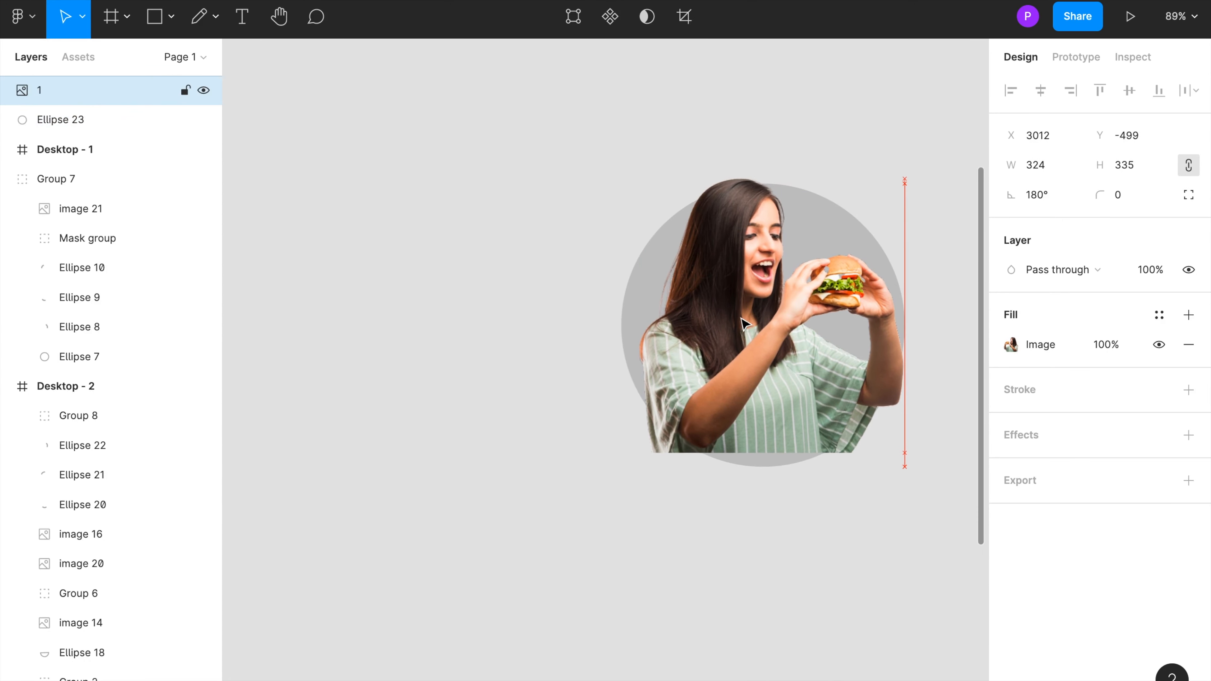
pyautogui.click(629, 286)
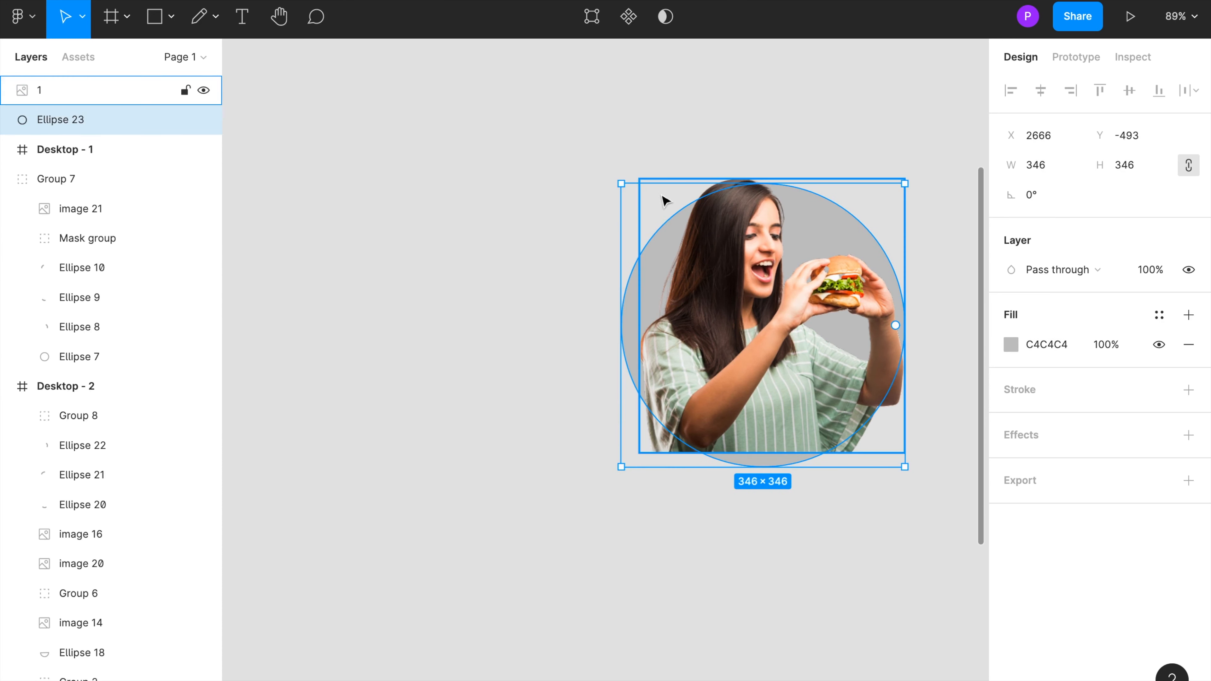
pyautogui.moveTo(716, 185); pyautogui.dragTo(718, 152)
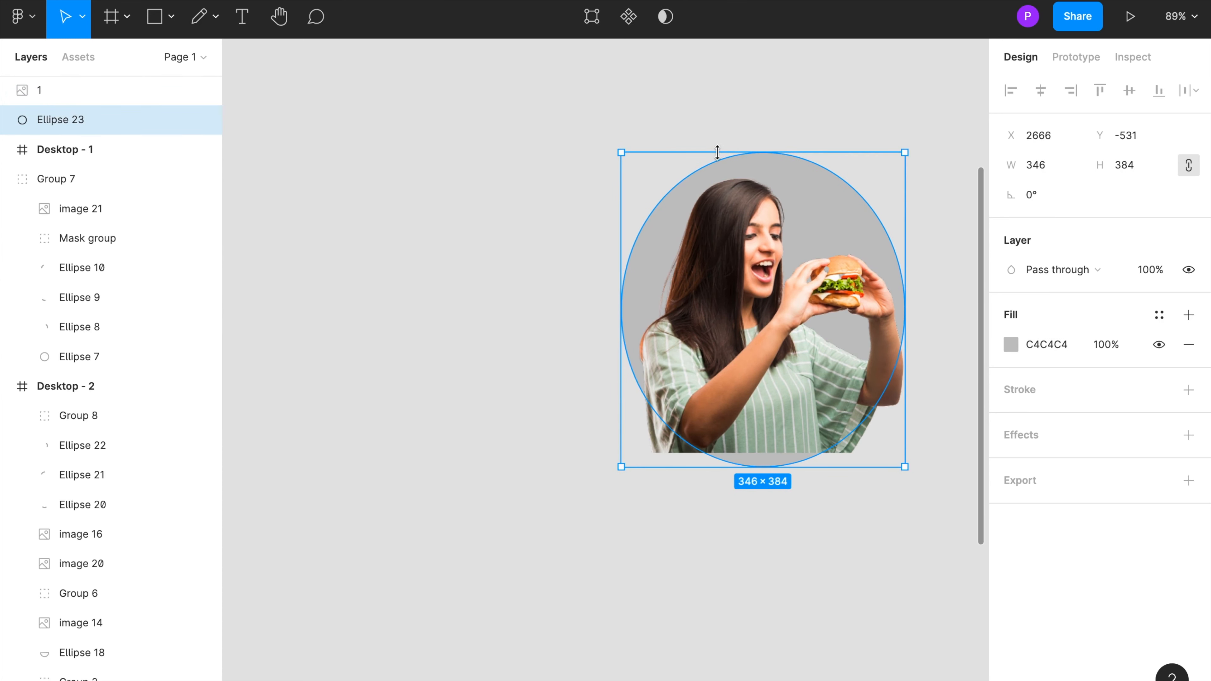
pyautogui.hotkey('ctrl', 'z')
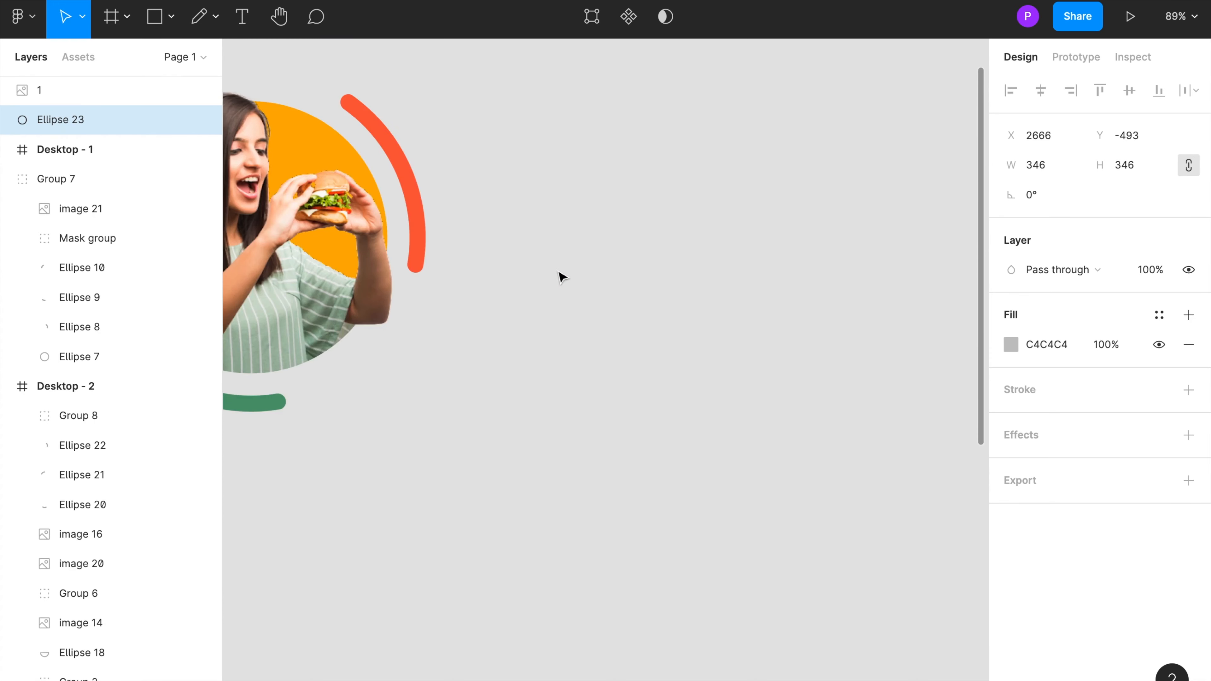
pyautogui.hscroll(9, 558, 272)
pyautogui.scroll(-2, 559, 271)
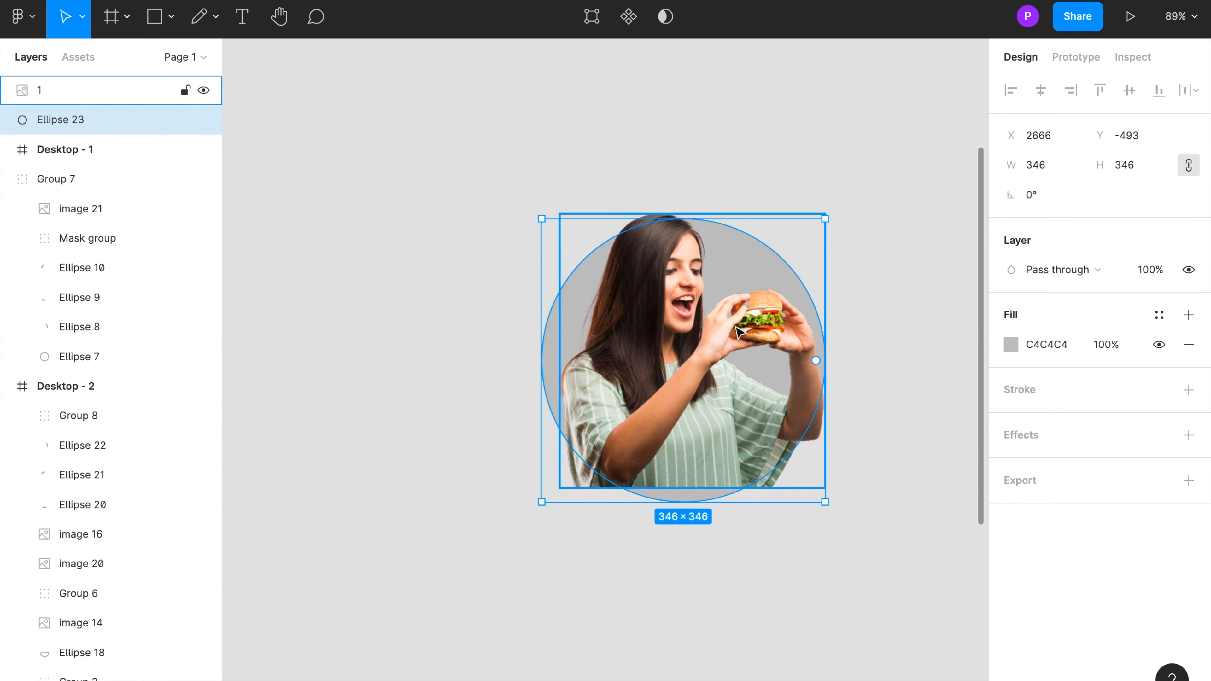
# Step: Nudge the grey circle into place behind image 1 and shrink it to about 339 × 339
pyautogui.hotkey('shift', 'Left')
pyautogui.hotkey('shift', 'Up')
pyautogui.hotkey('shift', 'Up')
pyautogui.hotkey('shift', 'Right')
pyautogui.click(491, 250)
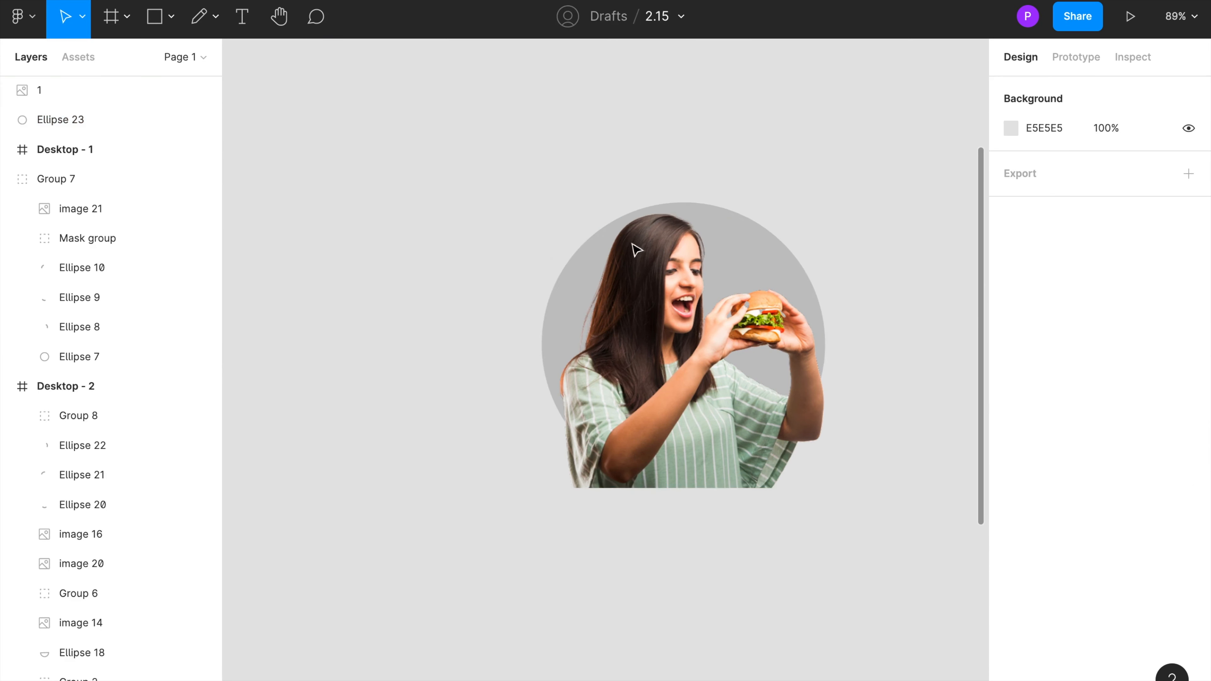
pyautogui.click(730, 249)
pyautogui.click(705, 210)
pyautogui.moveTo(700, 198)
pyautogui.mouseDown()
pyautogui.moveTo(701, 230)
pyautogui.moveTo(700, 206)
pyautogui.mouseUp()
pyautogui.click(425, 216)
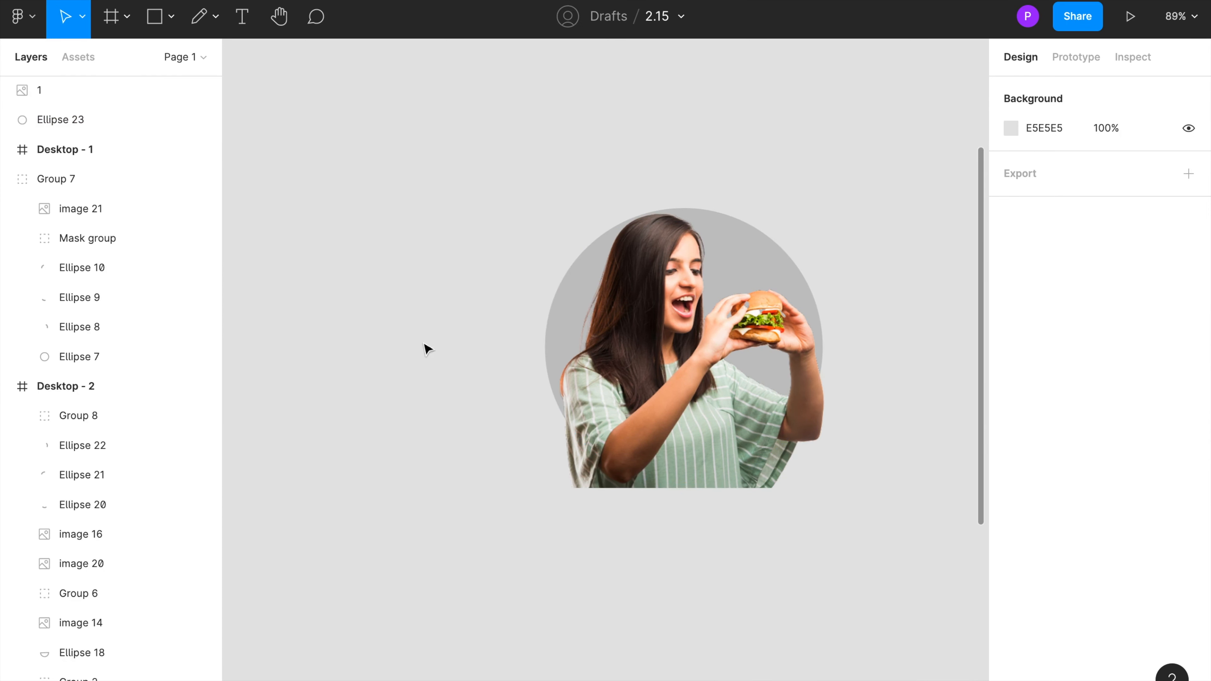
# Step: Rename the circle layer to o
pyautogui.click(30, 89)
pyautogui.doubleClick(72, 121)
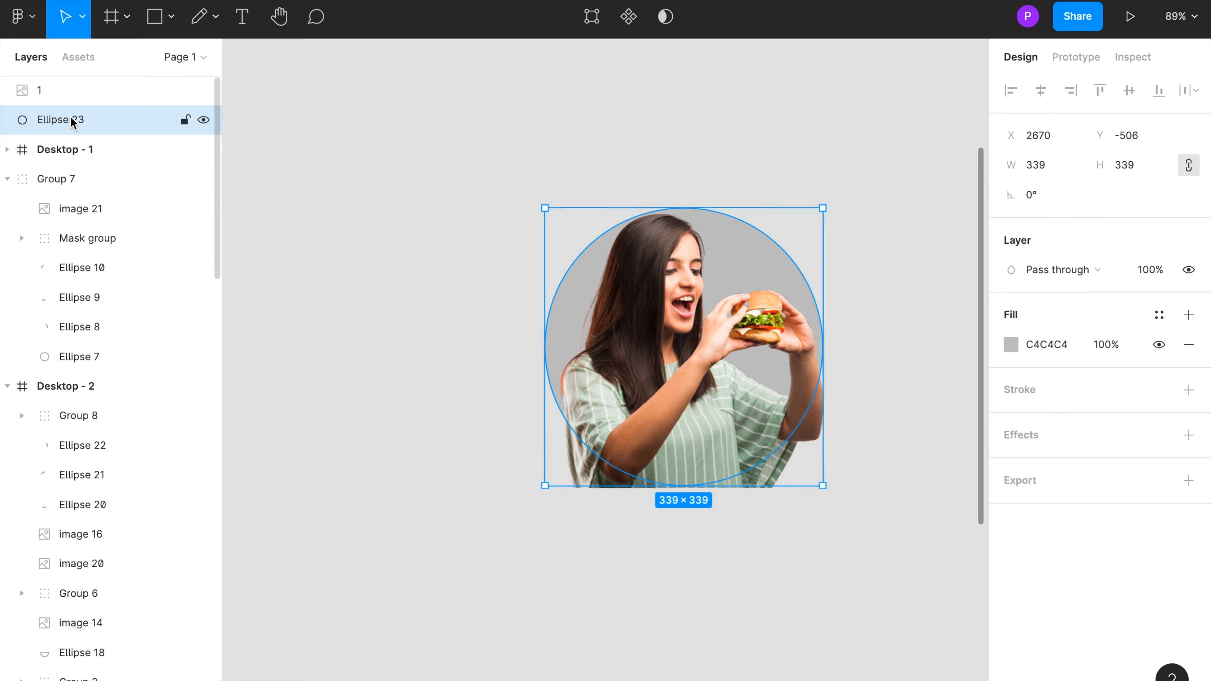
pyautogui.write('o')
pyautogui.press('Return')
# Step: Paste a copy of image 1 and rename the copy 1_
pyautogui.click(484, 414)
pyautogui.click(572, 307)
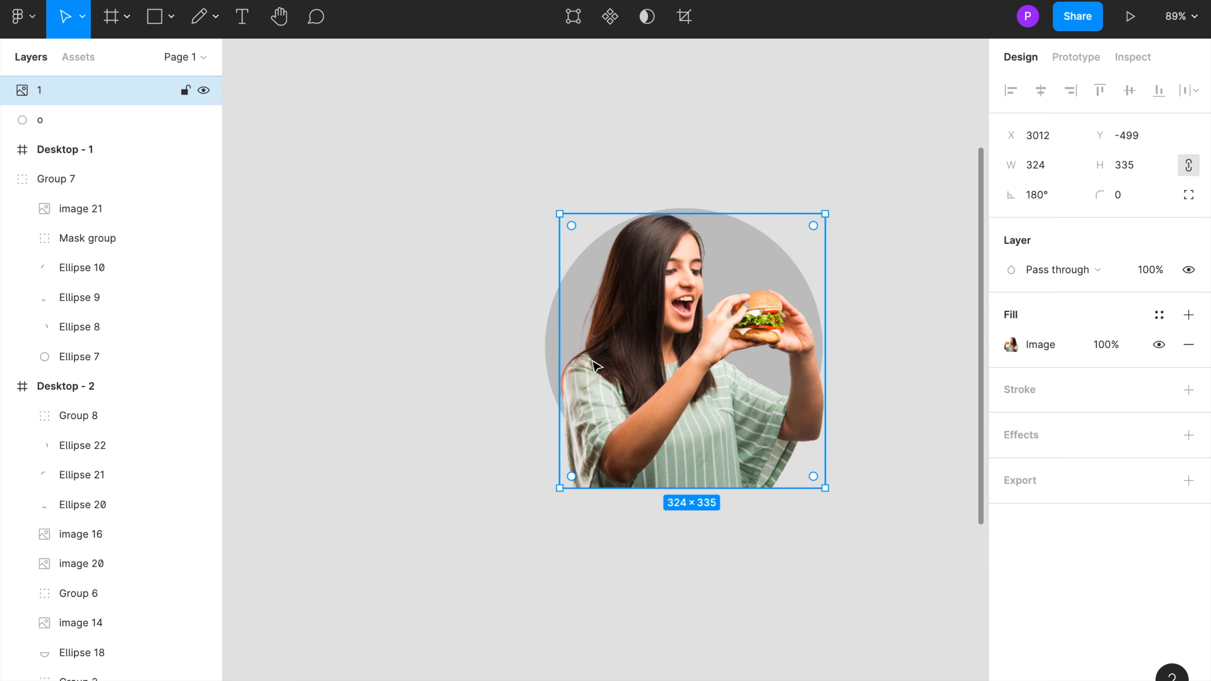
pyautogui.hotkey('ctrl', 'v')
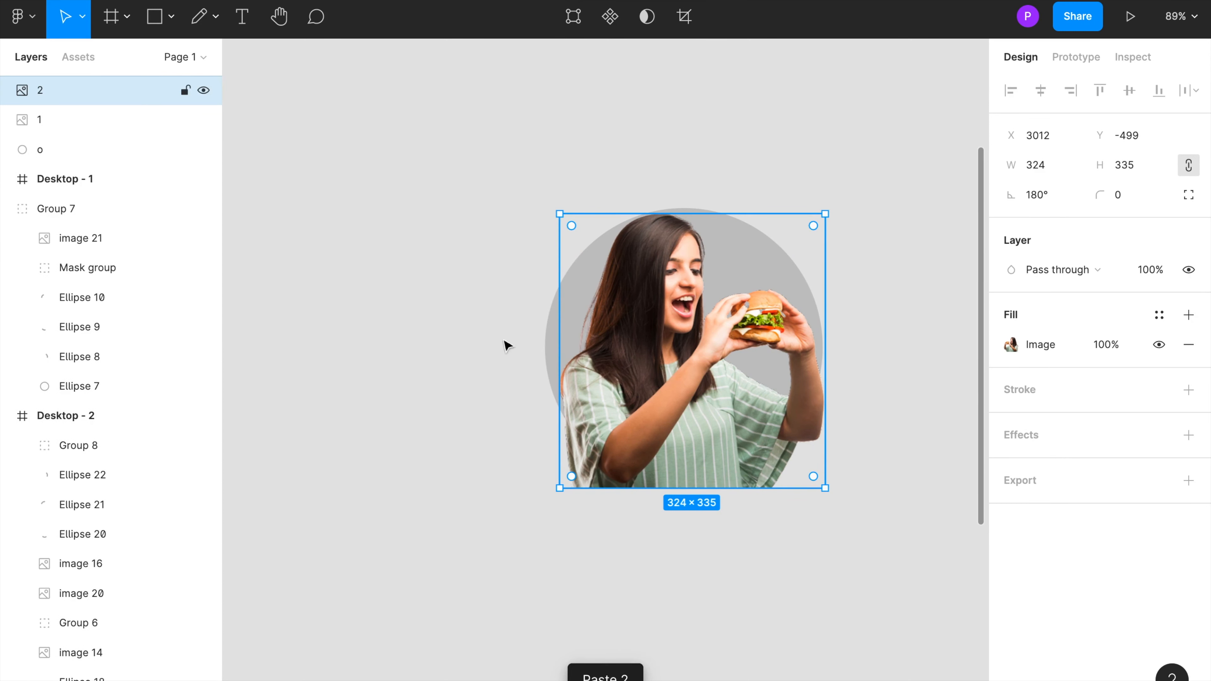
pyautogui.doubleClick(46, 90)
pyautogui.write('1_')
pyautogui.press('Return')
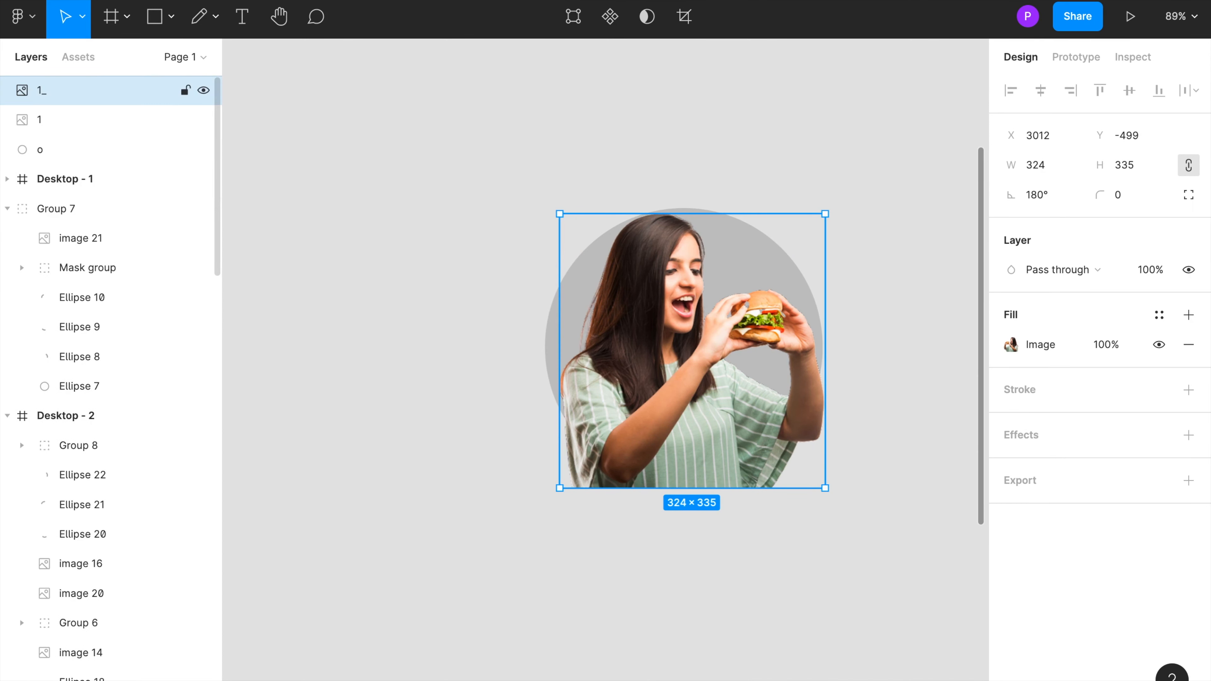
# Step: Duplicate circle o and rename the copy o_
pyautogui.click(26, 151)
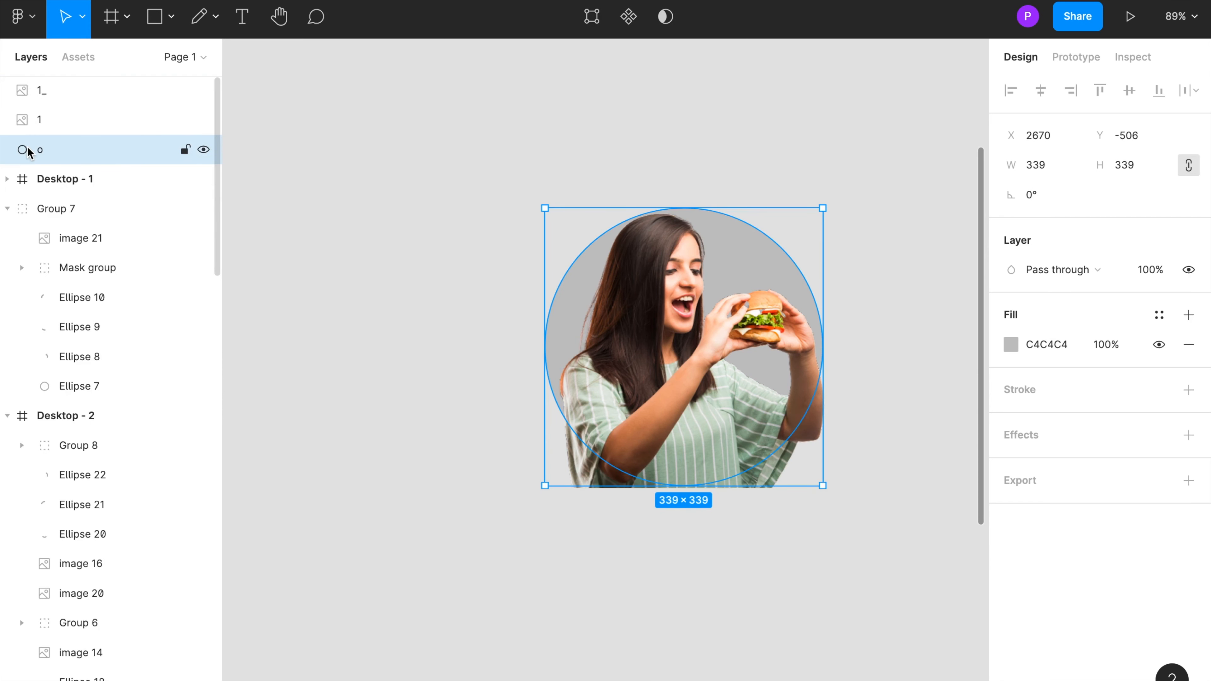
pyautogui.hotkey('ctrl', 'v')
pyautogui.doubleClick(38, 152)
pyautogui.write('o_')
pyautogui.press('Return')
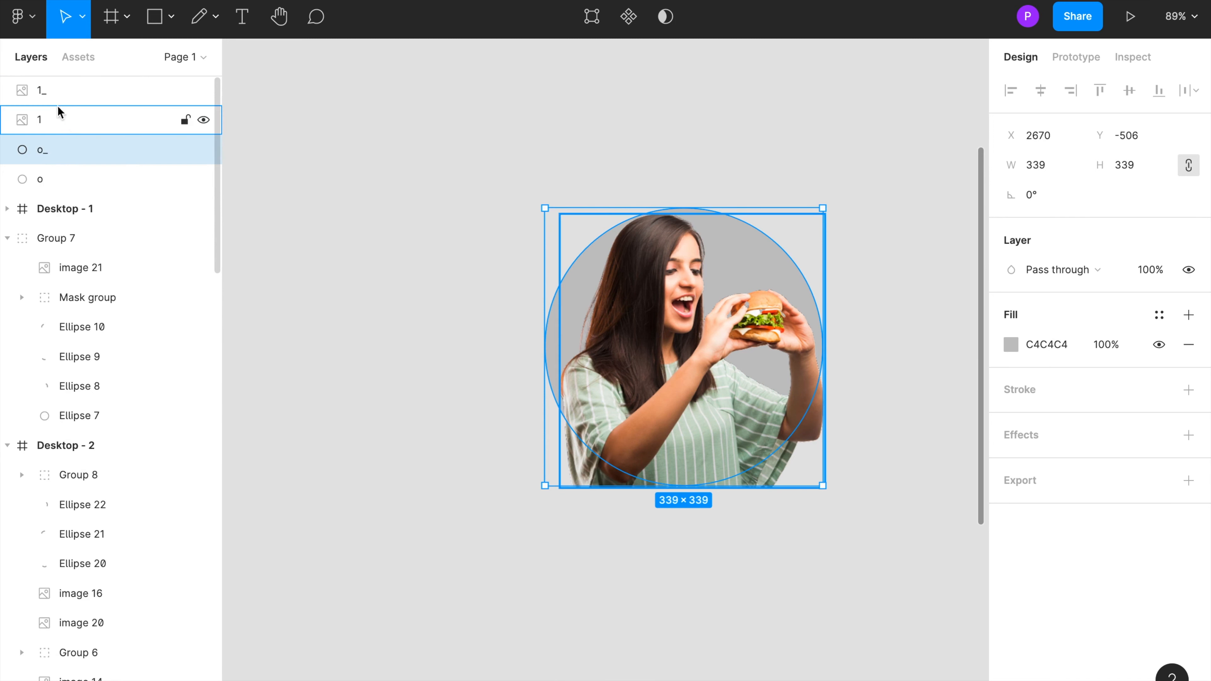
# Step: Move circle o_ in the layer stack so it sits directly below image 1_
pyautogui.click(52, 94)
pyautogui.click(36, 148)
pyautogui.moveTo(36, 155); pyautogui.dragTo(37, 106)
pyautogui.click(30, 96)
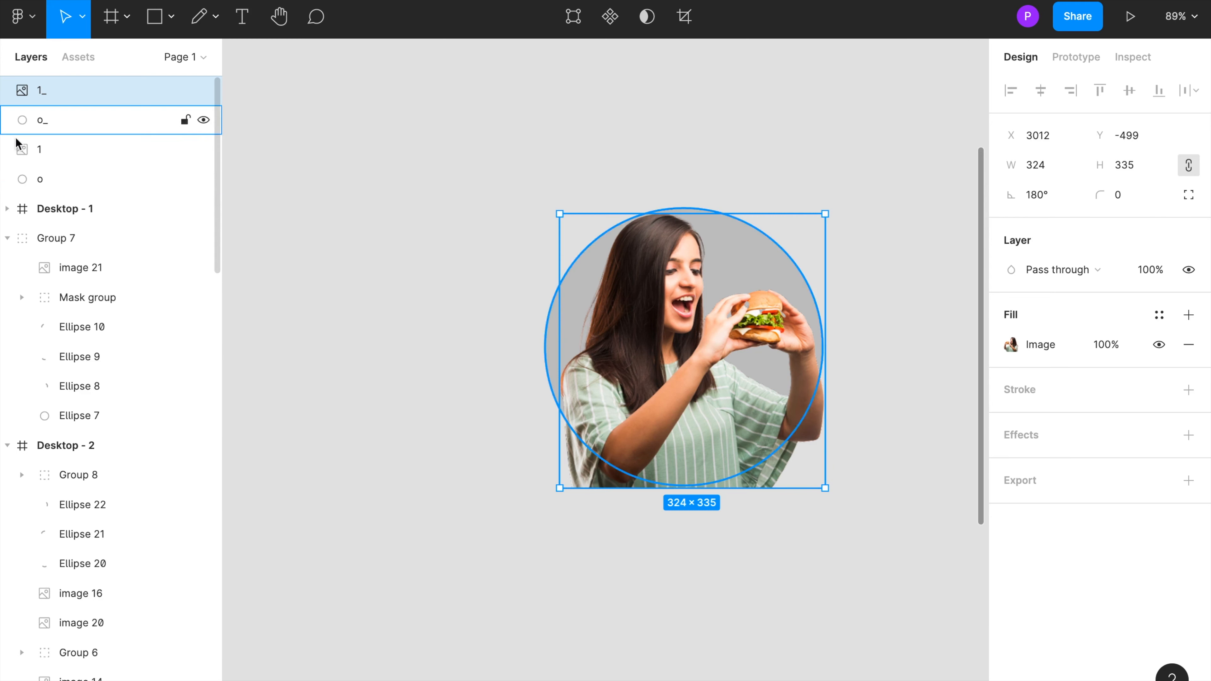
# Step: Hide the original image 1 and circle o layers
pyautogui.click(32, 154)
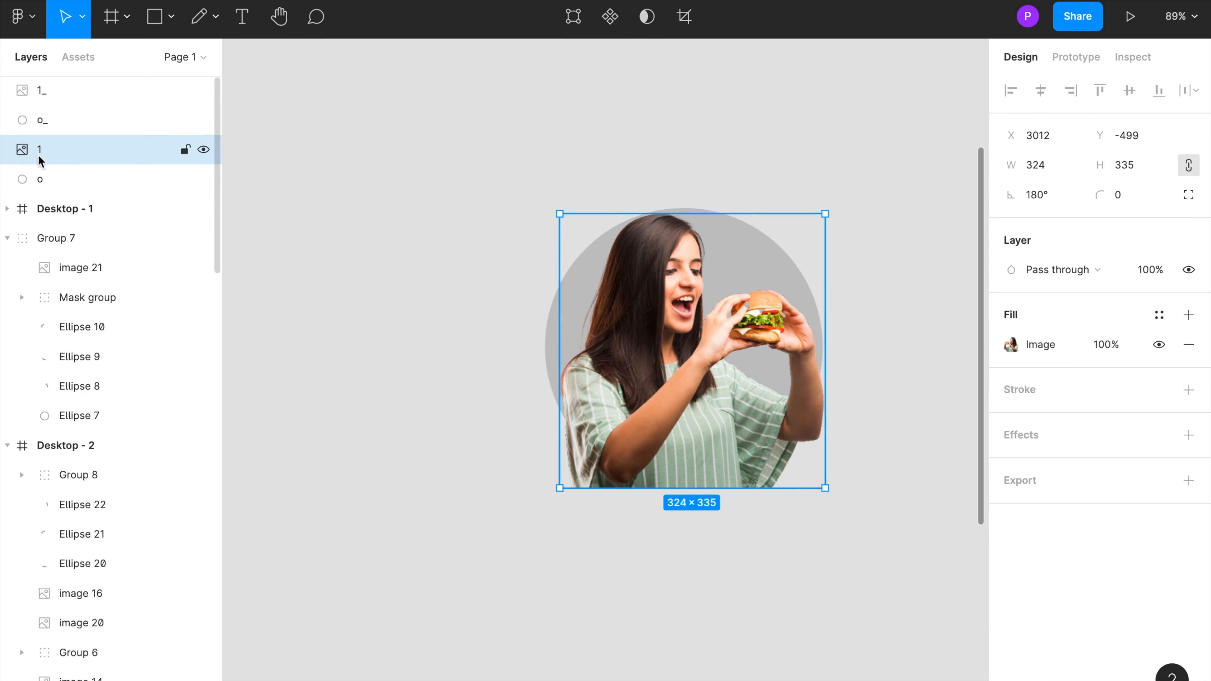
pyautogui.click(204, 150)
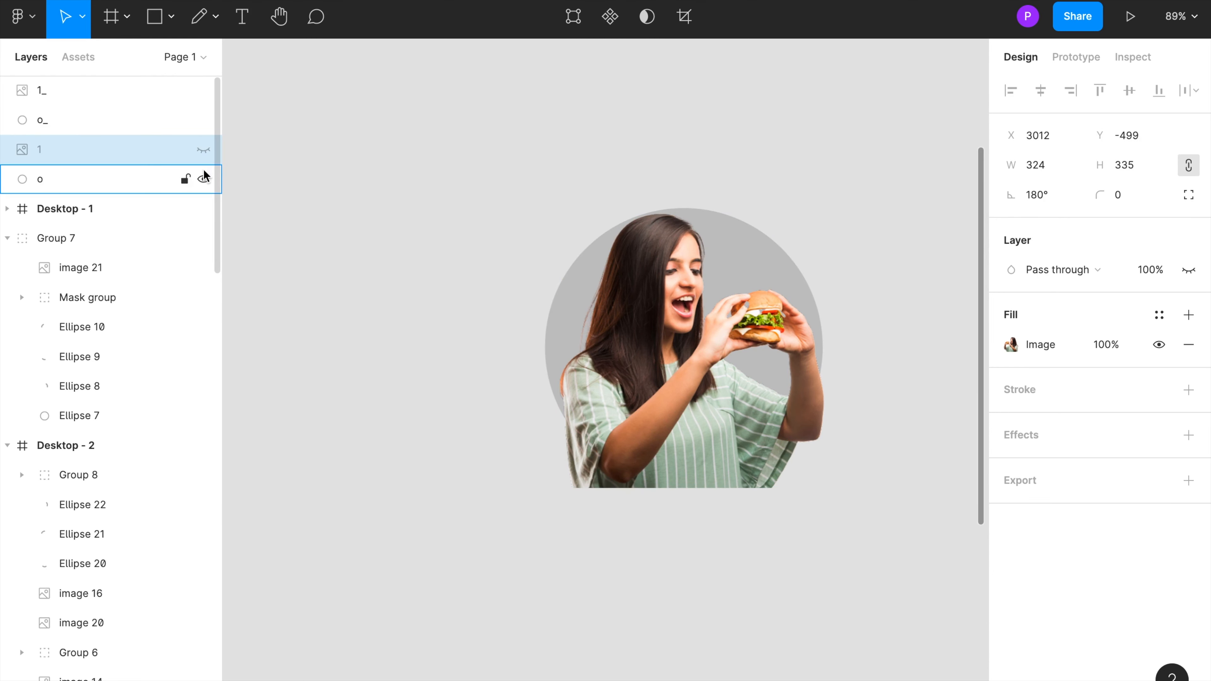
pyautogui.click(203, 180)
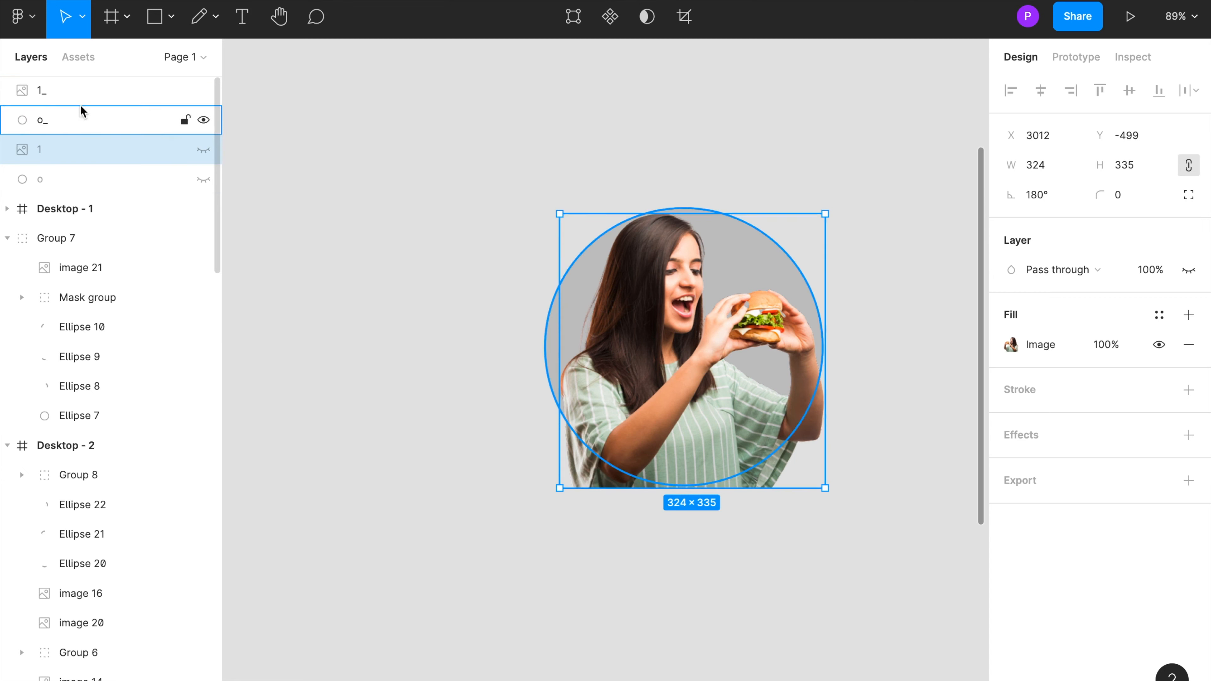
# Step: Select image 1_ together with circle o_ and use the circle as a mask
pyautogui.click(71, 98)
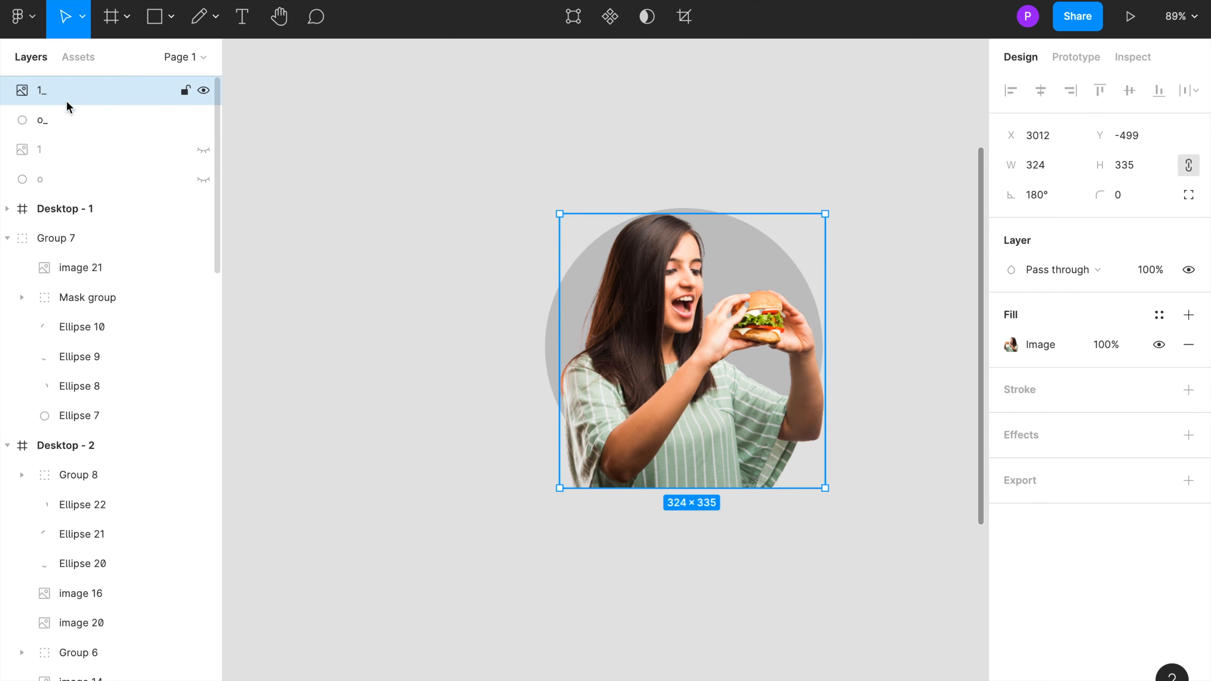
pyautogui.keyDown('shift'); pyautogui.click(56, 120); pyautogui.keyUp('shift')
pyautogui.rightClick(689, 458)
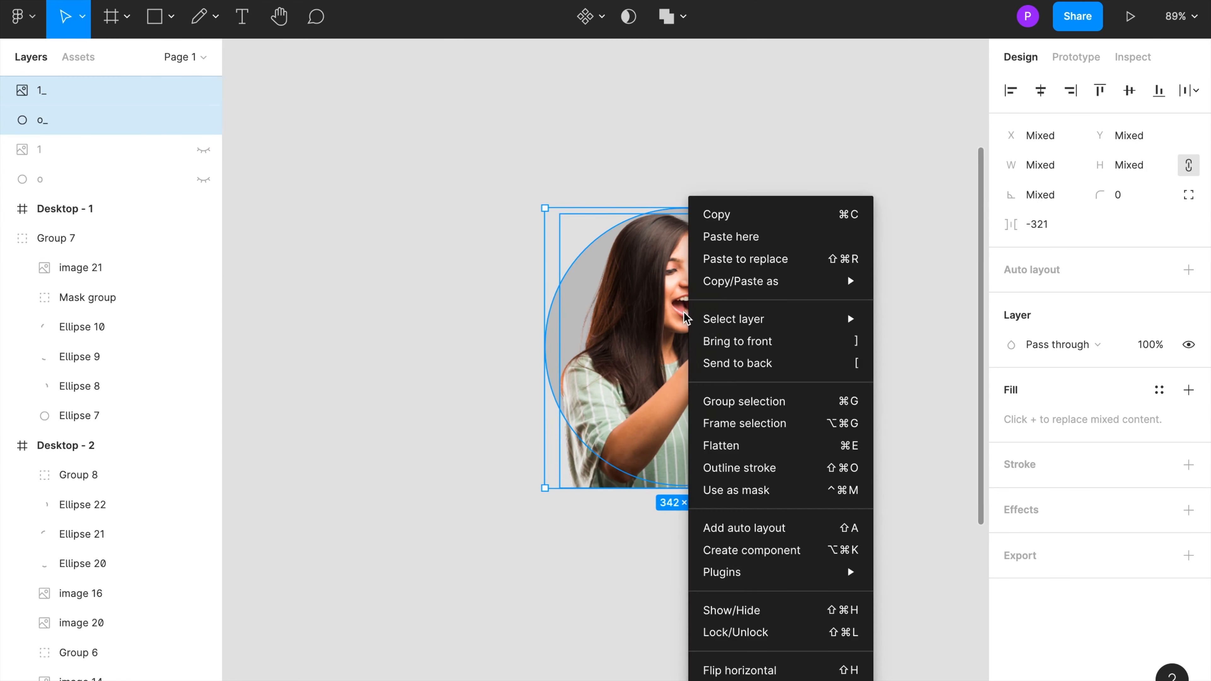
pyautogui.click(716, 495)
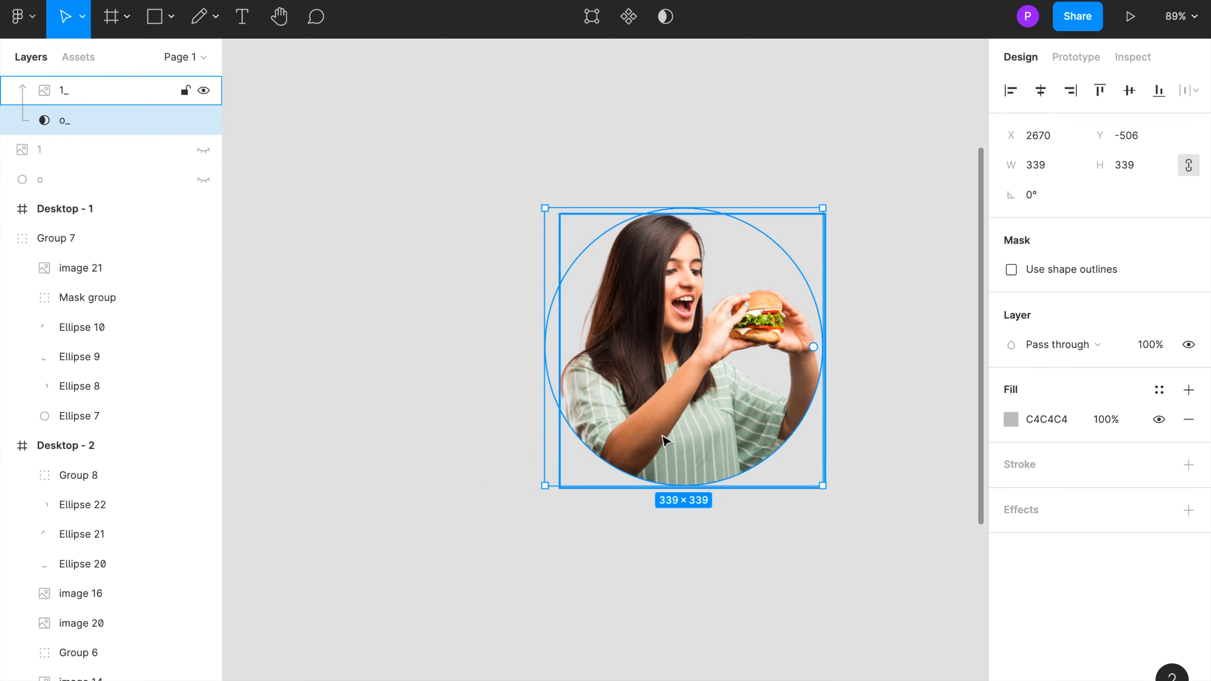
pyautogui.click(533, 353)
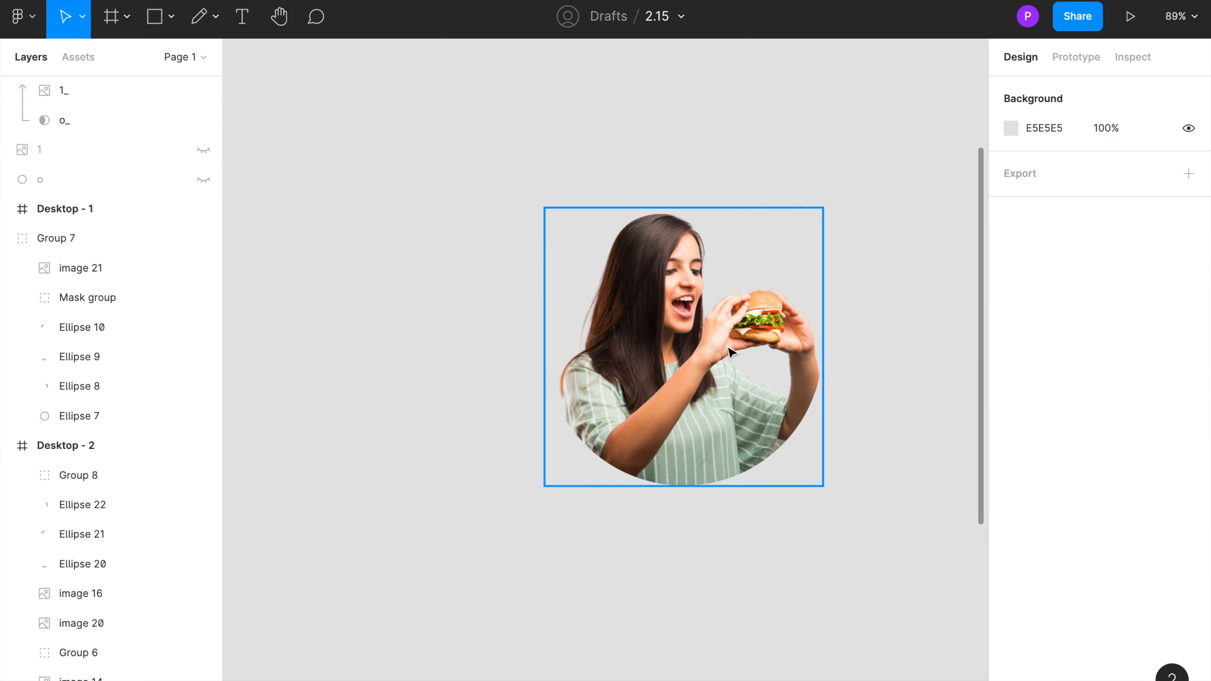
# Step: Show image 1 again and move it above the mask group in the layer stack
pyautogui.click(59, 121)
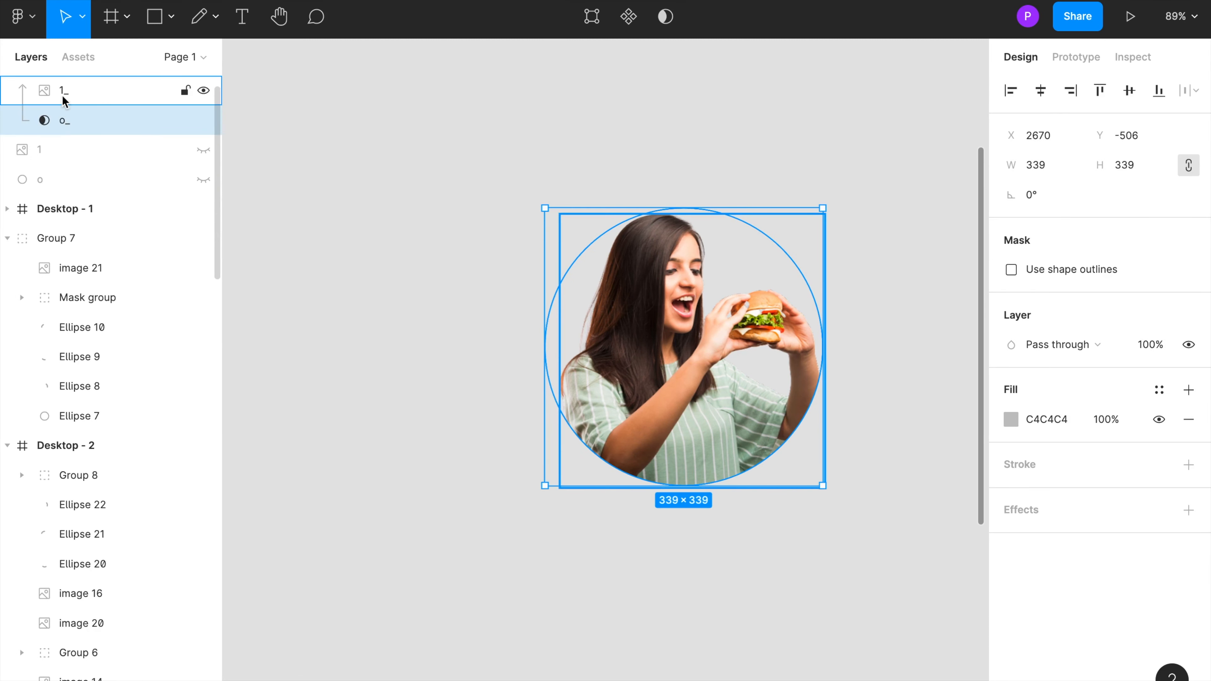
pyautogui.scroll(1, 87, 95)
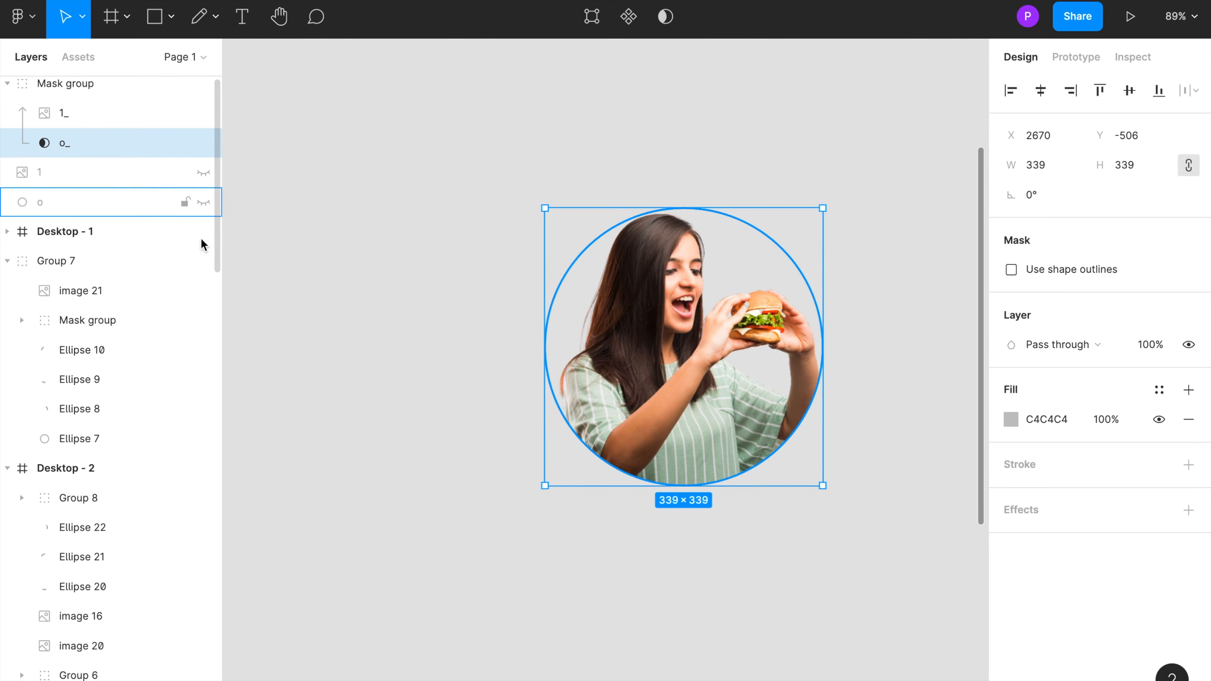
pyautogui.click(205, 172)
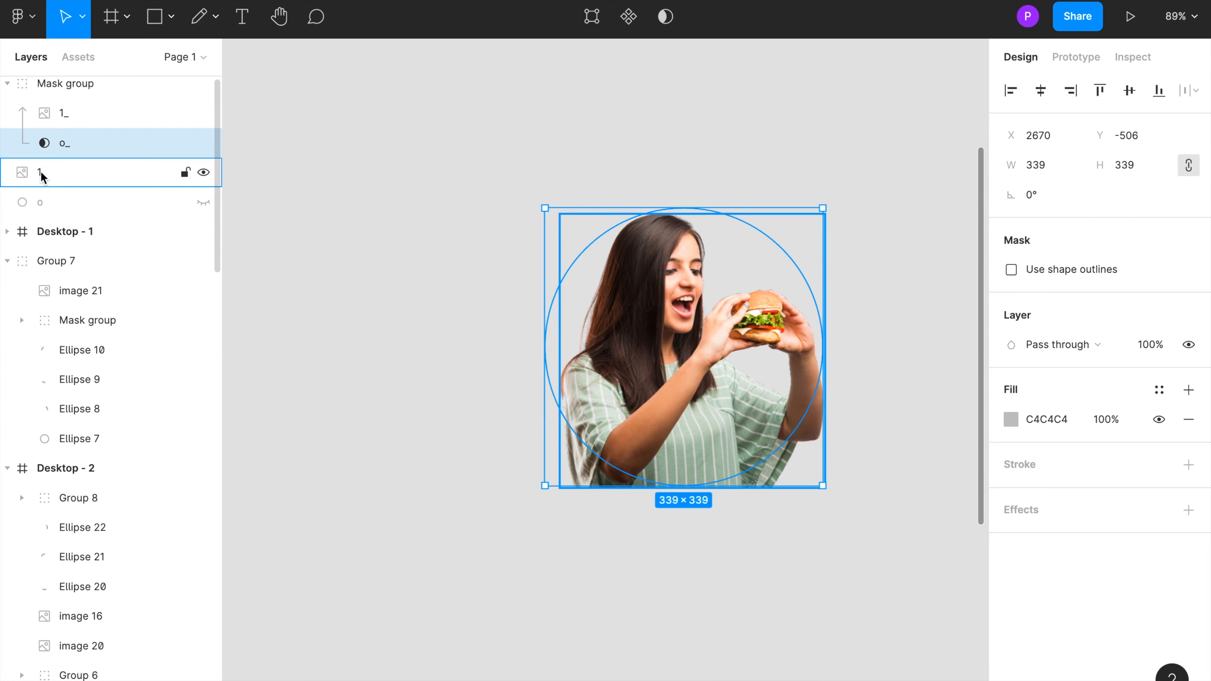
pyautogui.click(7, 83)
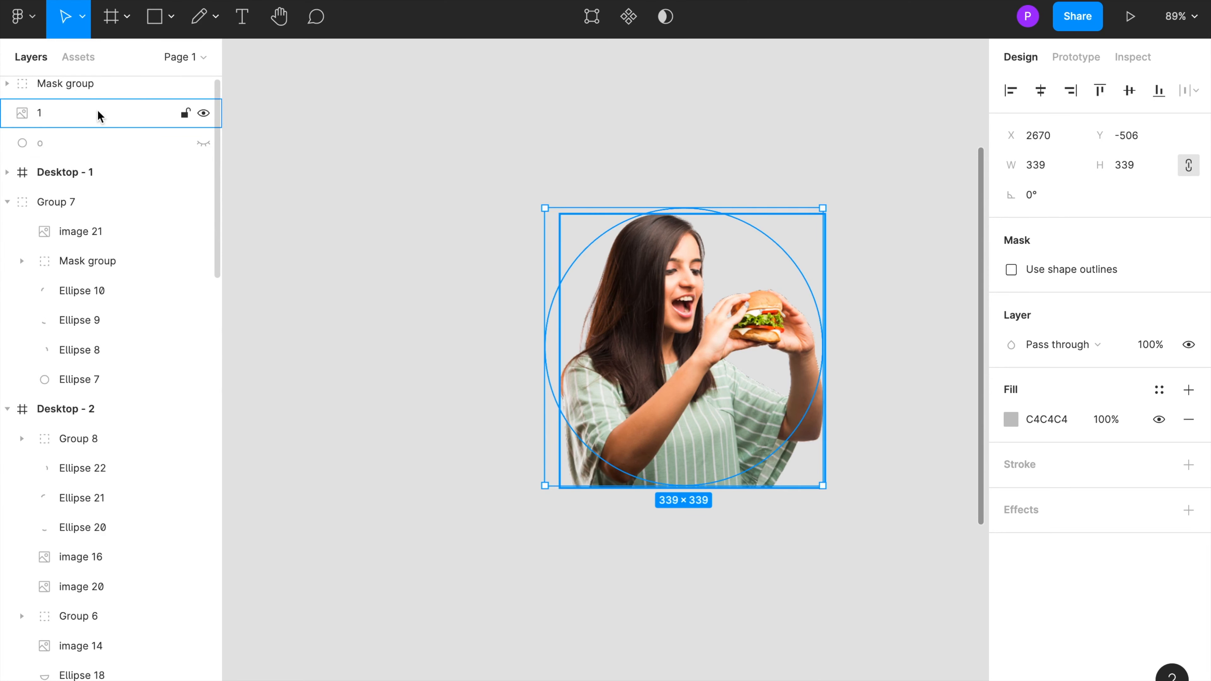
pyautogui.scroll(1, 32, 121)
pyautogui.moveTo(85, 123); pyautogui.dragTo(83, 79)
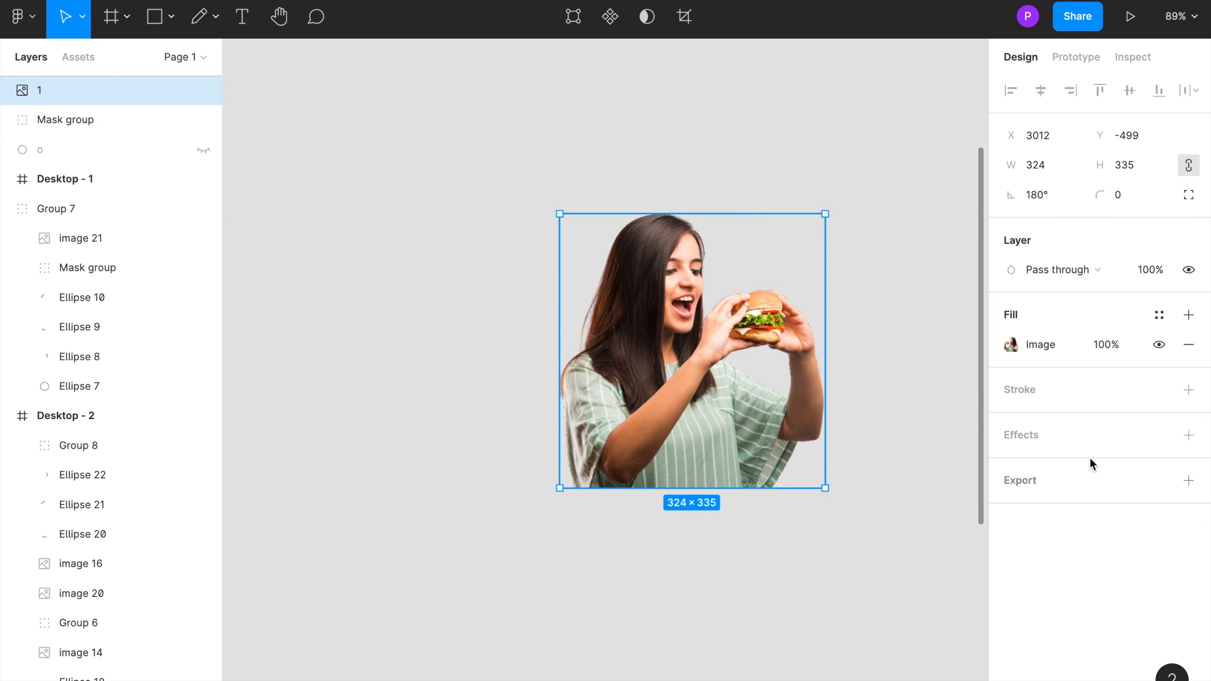
# Step: Crop image 1, trimming its bottom edge up to 324 × 278
pyautogui.click(1010, 347)
pyautogui.click(833, 317)
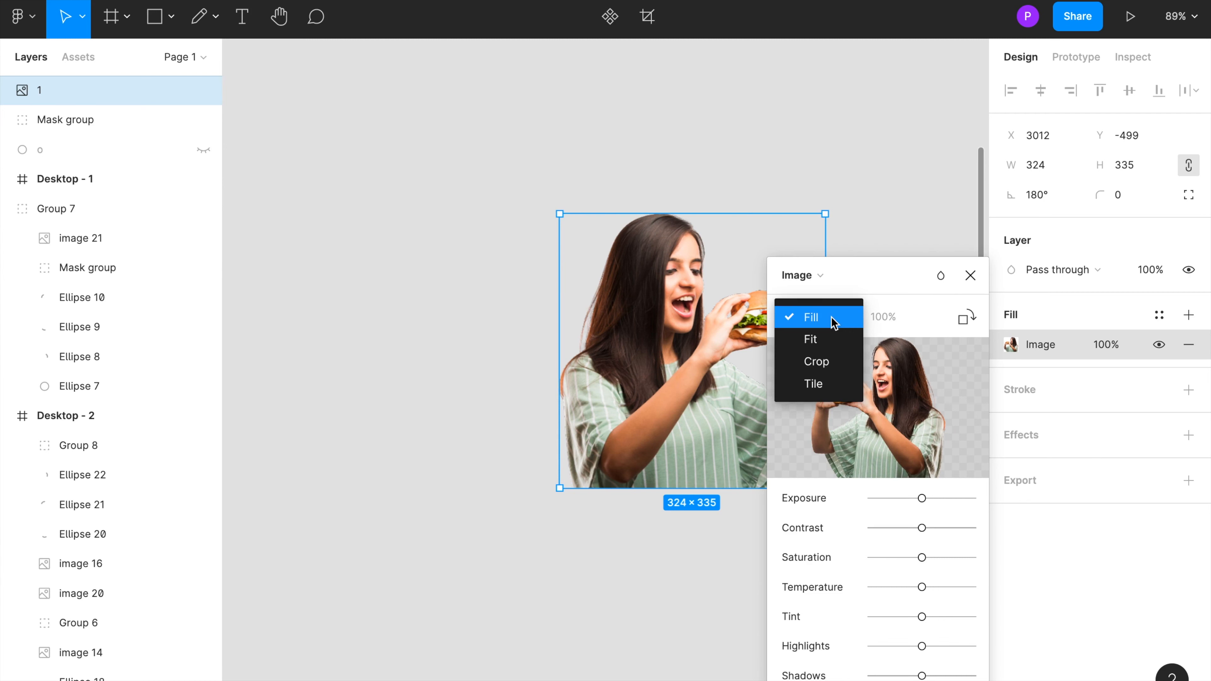
pyautogui.click(817, 363)
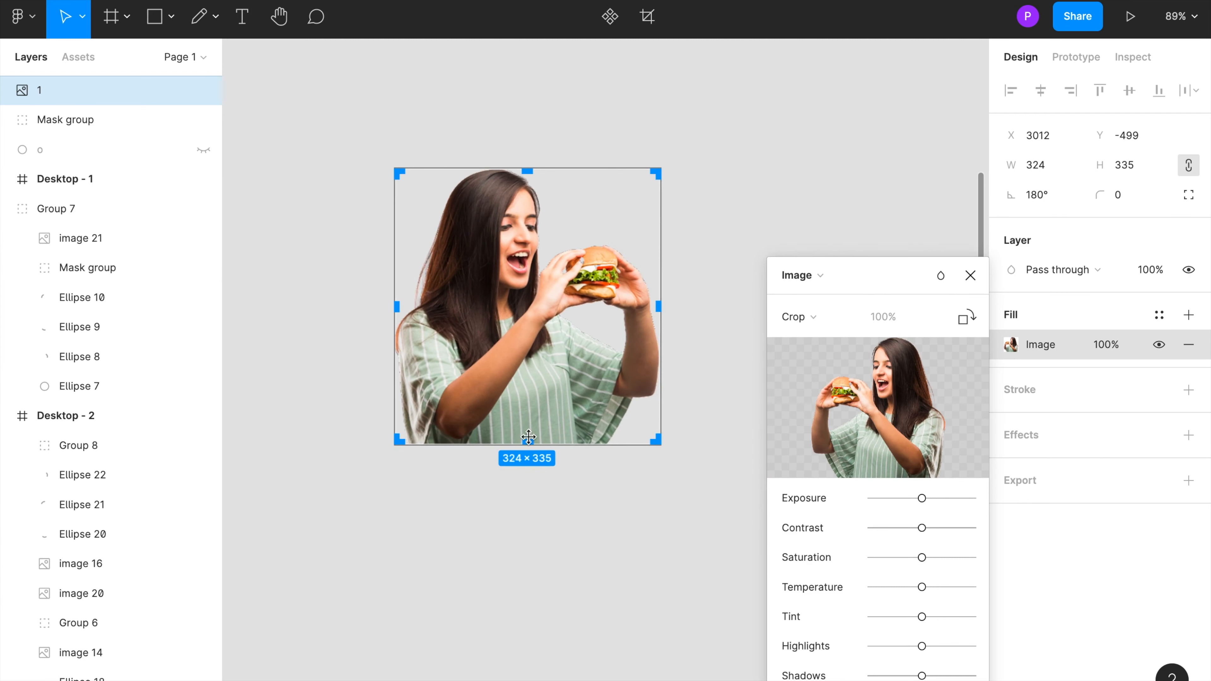
pyautogui.moveTo(527, 437); pyautogui.dragTo(533, 397)
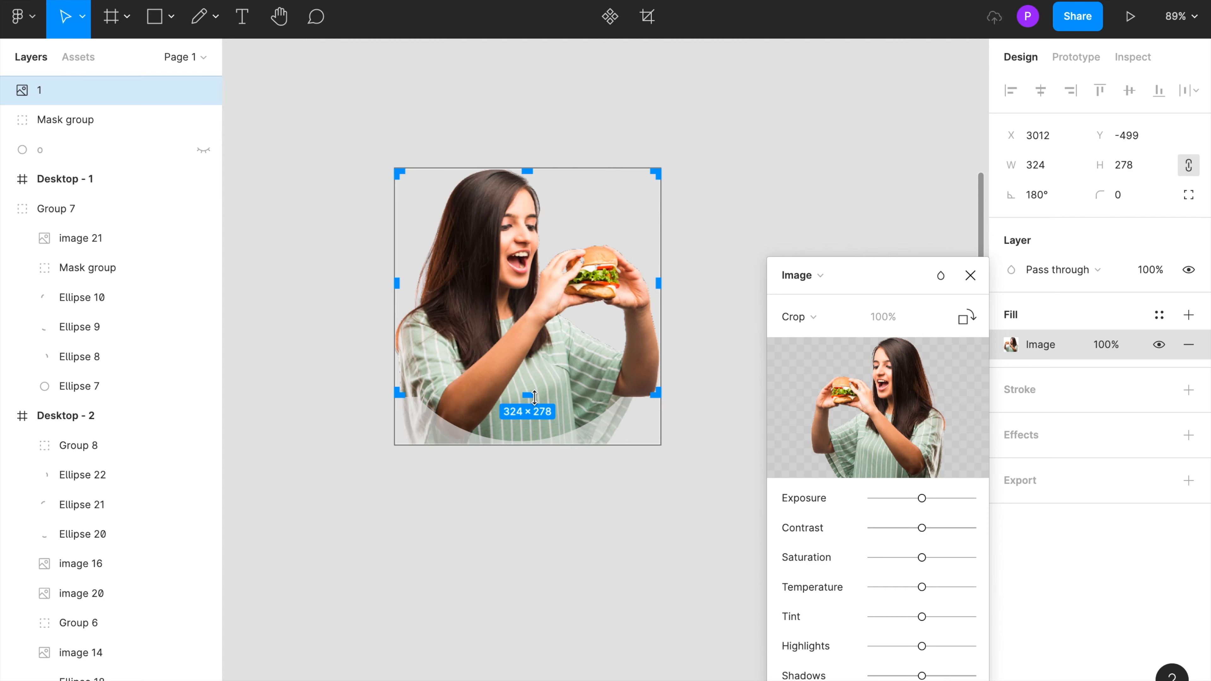
pyautogui.click(970, 275)
pyautogui.click(853, 372)
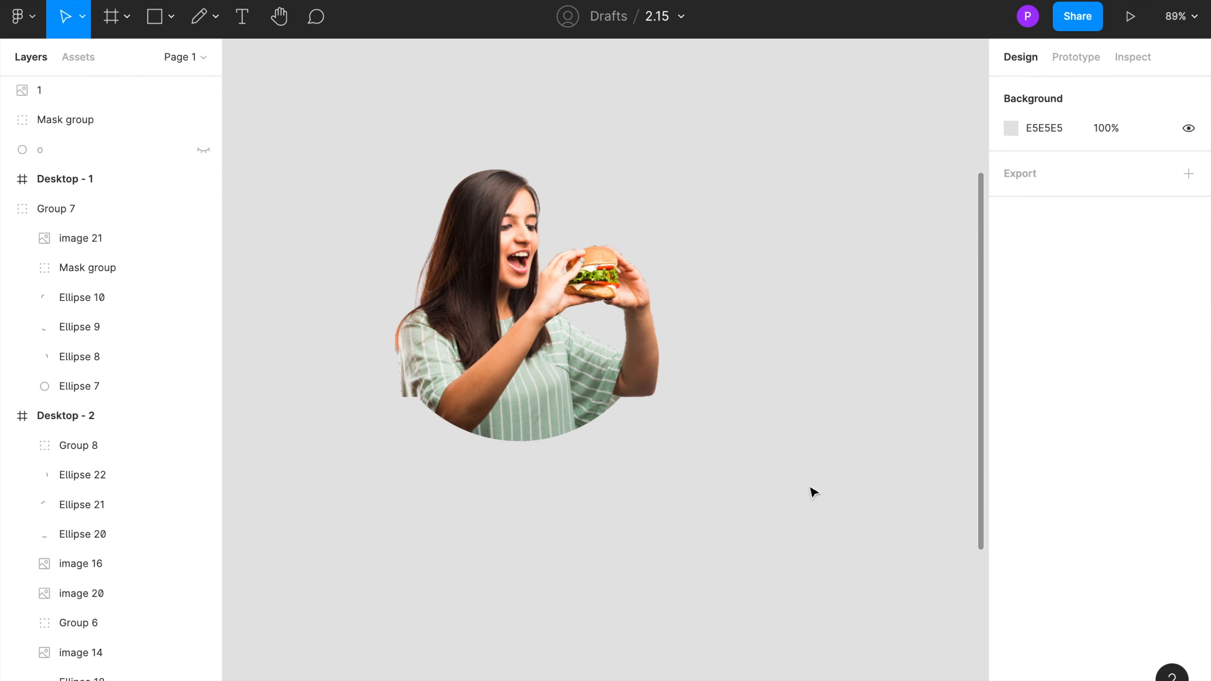
# Step: Show circle o again and fill it with the yellow document colour FFCE31
pyautogui.scroll(10, 473, 432)
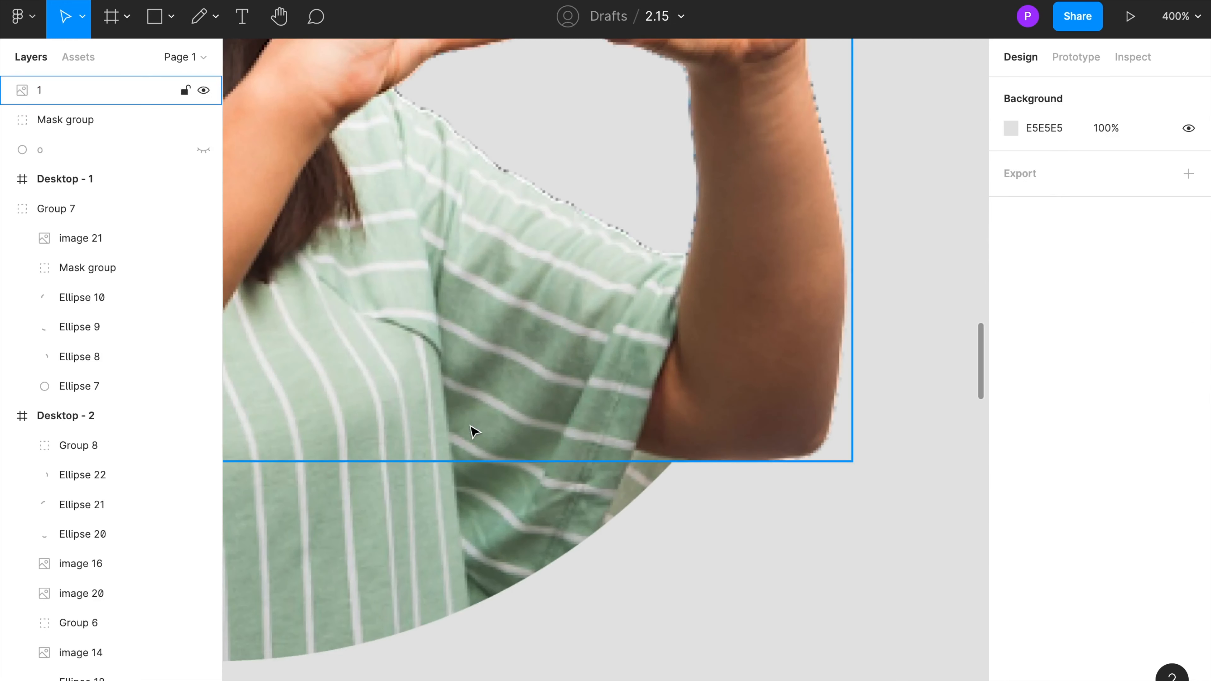
pyautogui.rightClick(448, 342)
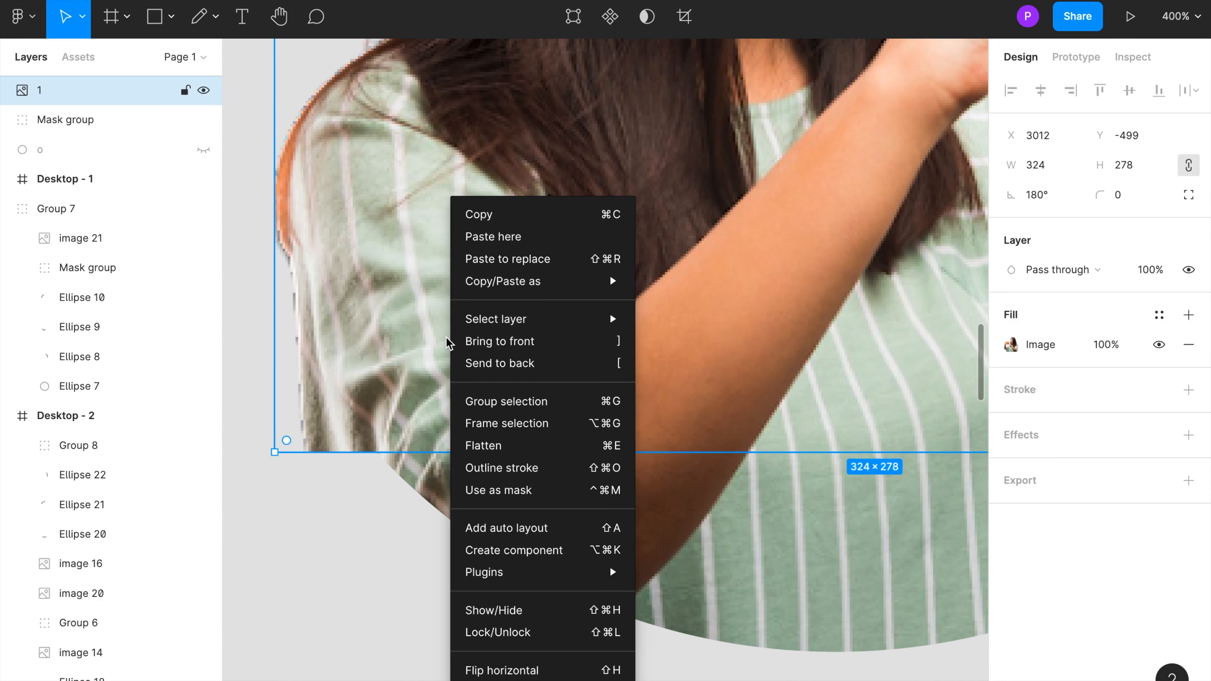
pyautogui.click(321, 474)
pyautogui.scroll(-10, 321, 474)
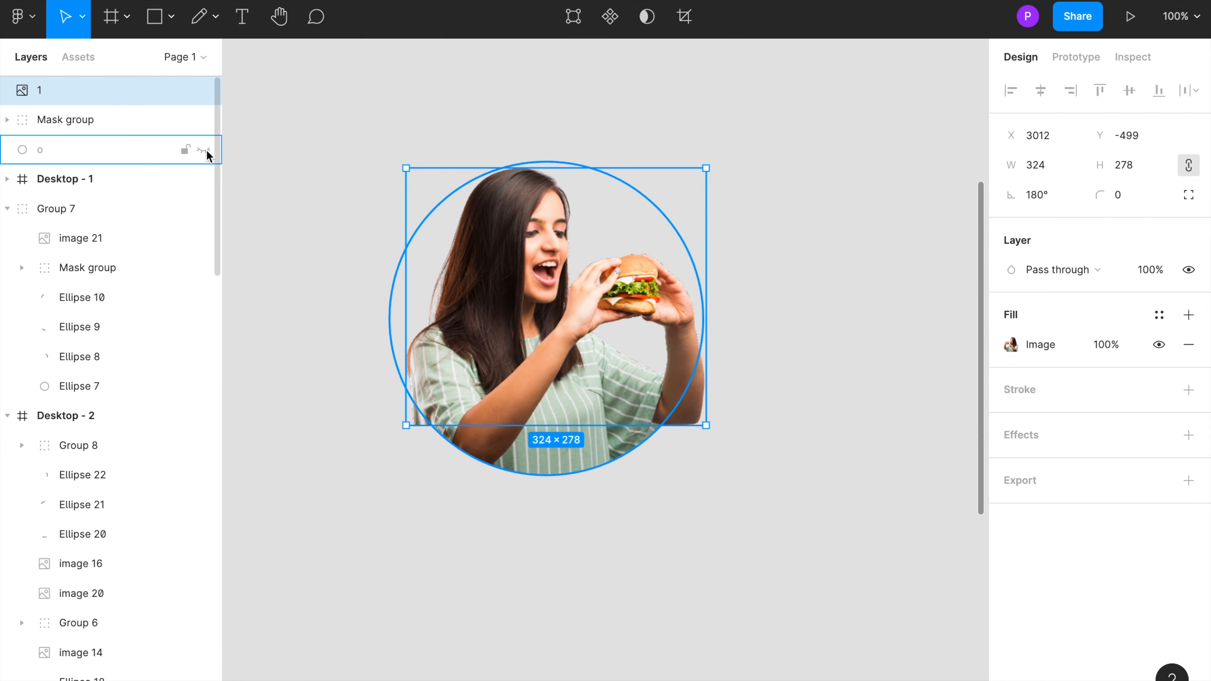
pyautogui.click(204, 150)
pyautogui.scroll(5, 330, 271)
pyautogui.click(68, 152)
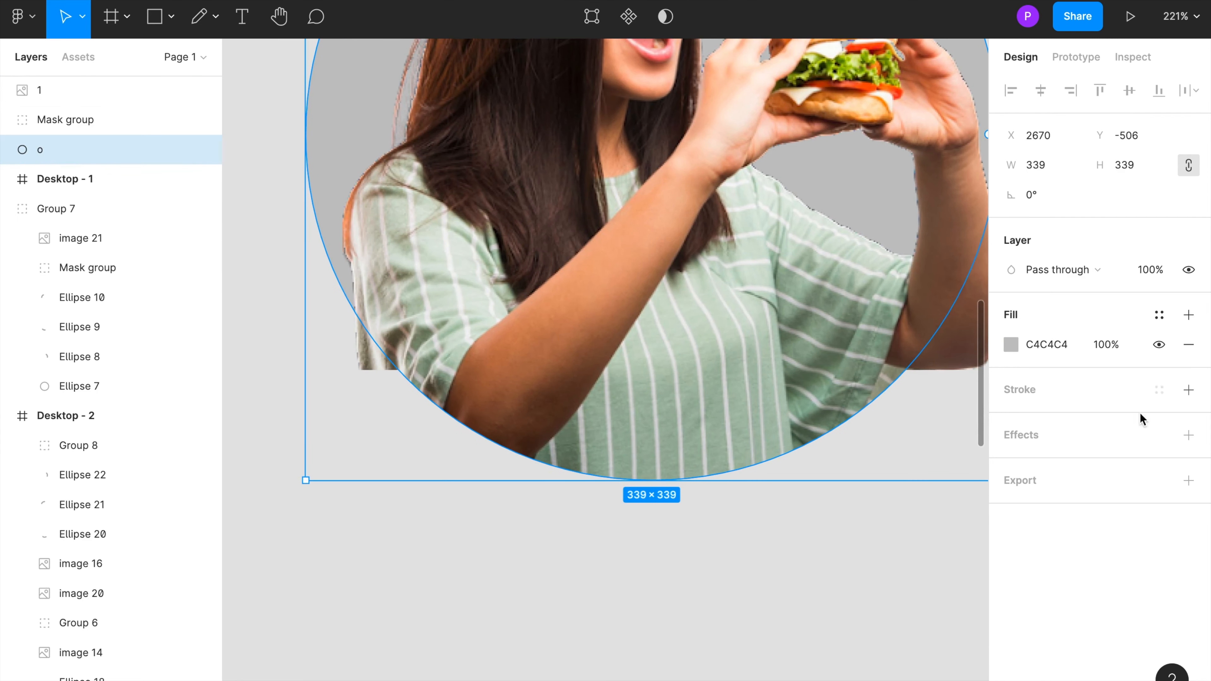
pyautogui.click(1022, 348)
pyautogui.click(834, 630)
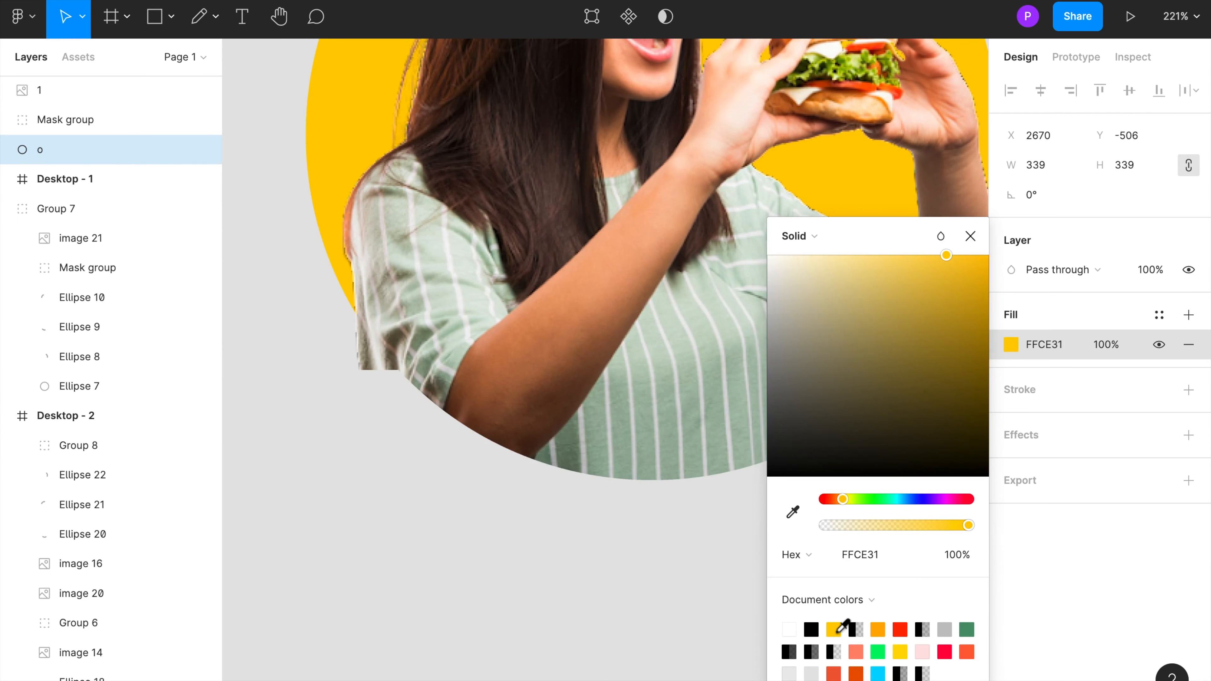
pyautogui.click(575, 608)
# Step: Draw pencil annotation marks beside the image's arm and shoulder, then delete them
pyautogui.scroll(-5, 508, 560)
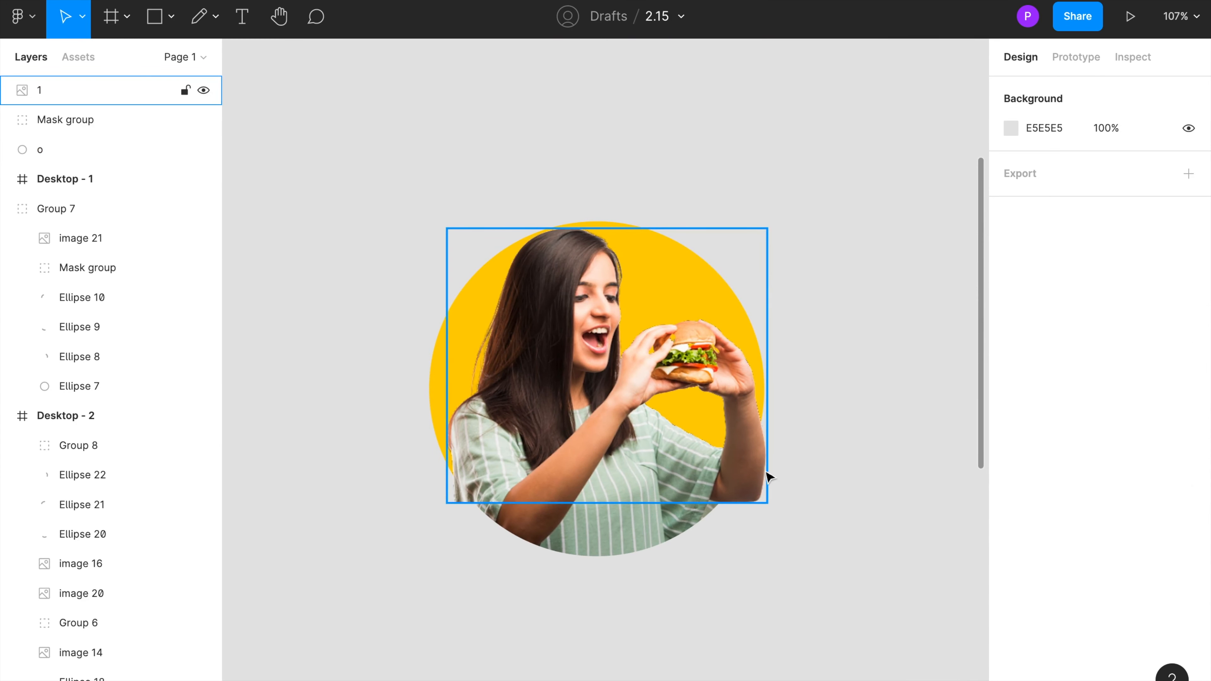
pyautogui.press('p')
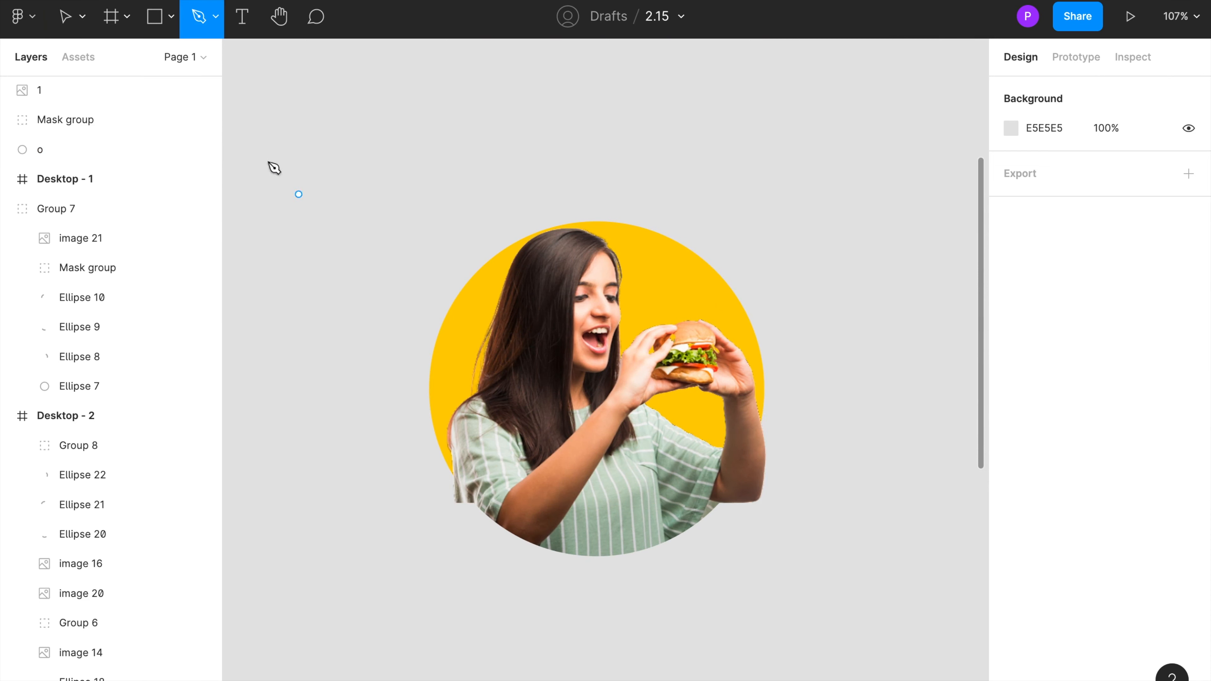
pyautogui.click(215, 20)
pyautogui.click(195, 84)
pyautogui.moveTo(786, 444)
pyautogui.mouseDown()
pyautogui.moveTo(739, 419)
pyautogui.moveTo(712, 499)
pyautogui.moveTo(770, 514)
pyautogui.mouseUp()
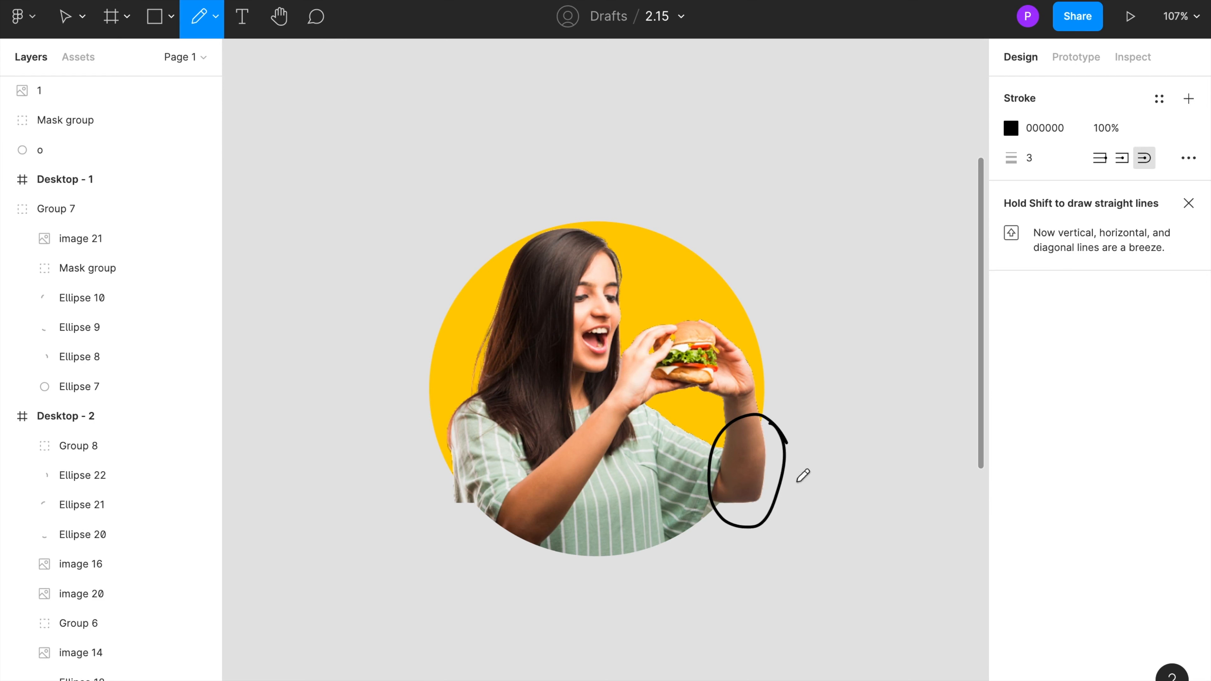
pyautogui.moveTo(790, 474); pyautogui.dragTo(832, 457)
pyautogui.moveTo(479, 465)
pyautogui.mouseDown()
pyautogui.moveTo(434, 497)
pyautogui.moveTo(488, 493)
pyautogui.moveTo(451, 463)
pyautogui.moveTo(407, 505)
pyautogui.mouseUp()
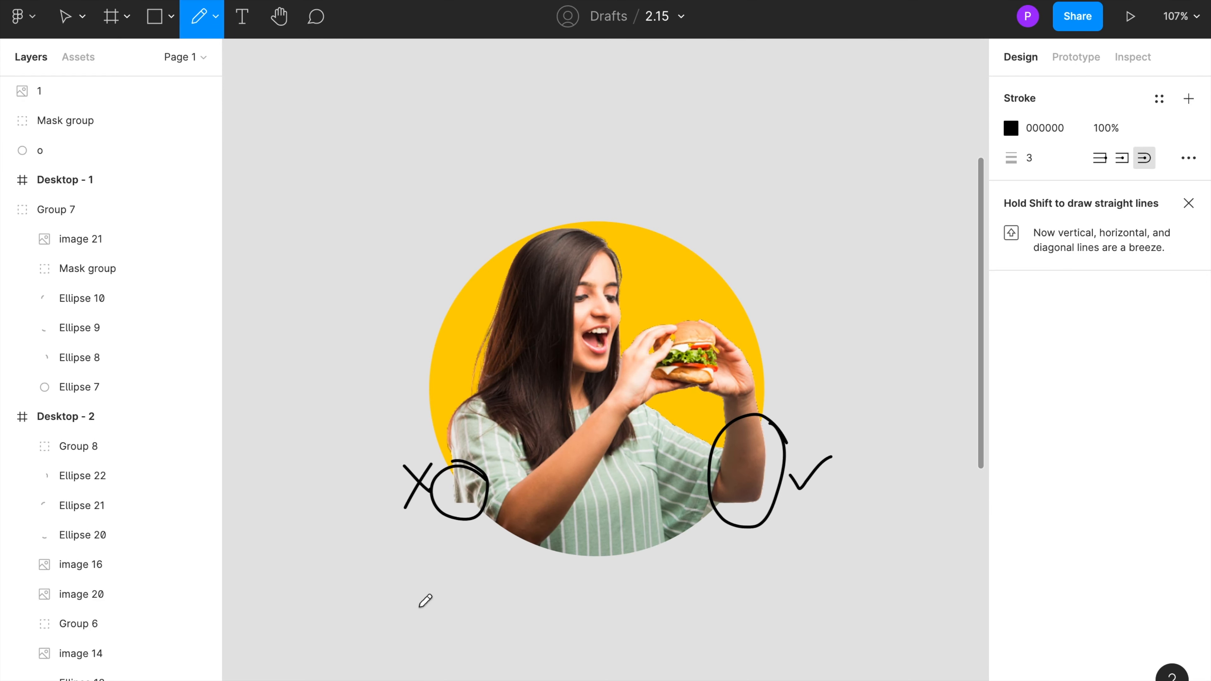
pyautogui.press('Escape')
pyautogui.click(413, 484)
pyautogui.moveTo(378, 460); pyautogui.dragTo(438, 516)
pyautogui.click(402, 495)
pyautogui.click(415, 483)
pyautogui.keyDown('shift'); pyautogui.click(62, 208); pyautogui.keyUp('shift')
pyautogui.press('Delete')
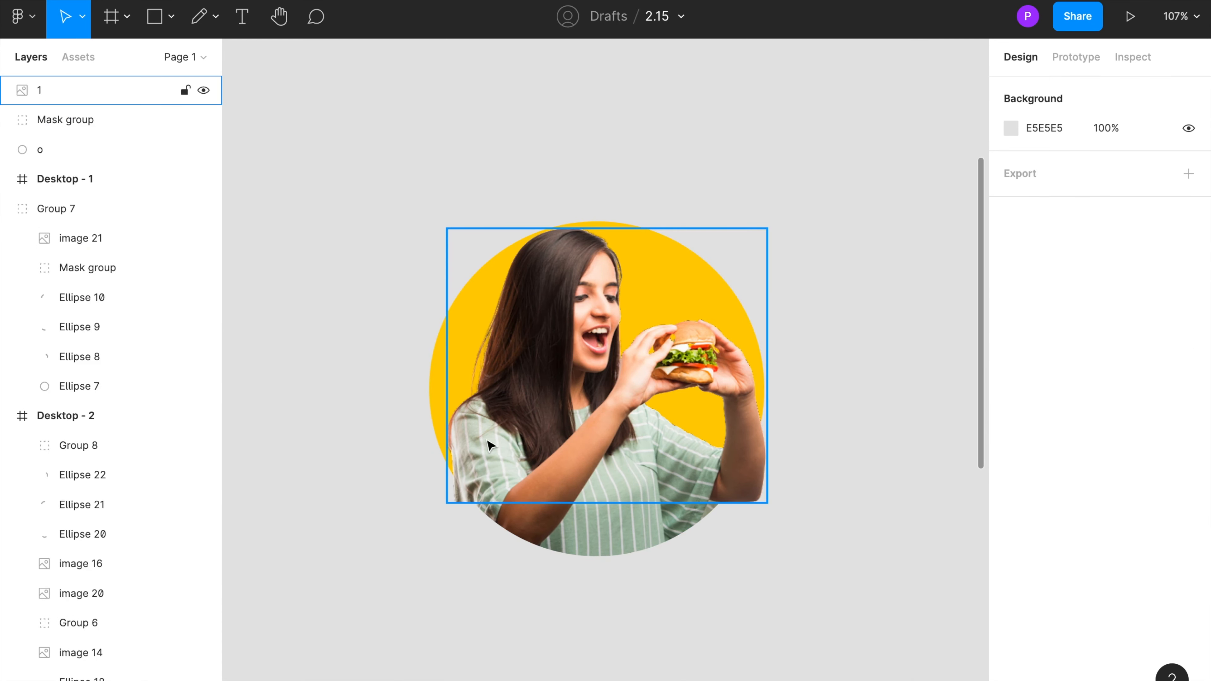
# Step: Crop image 1 from its left edge to 272 × 278
pyautogui.click(47, 92)
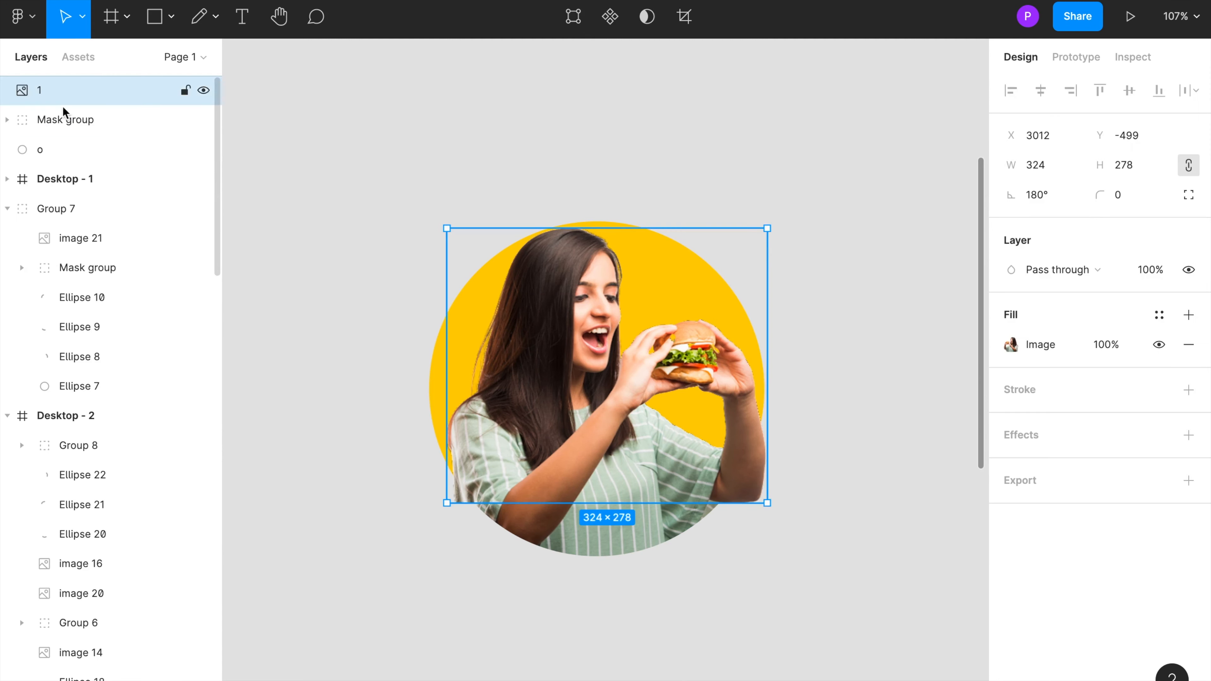
pyautogui.click(1011, 344)
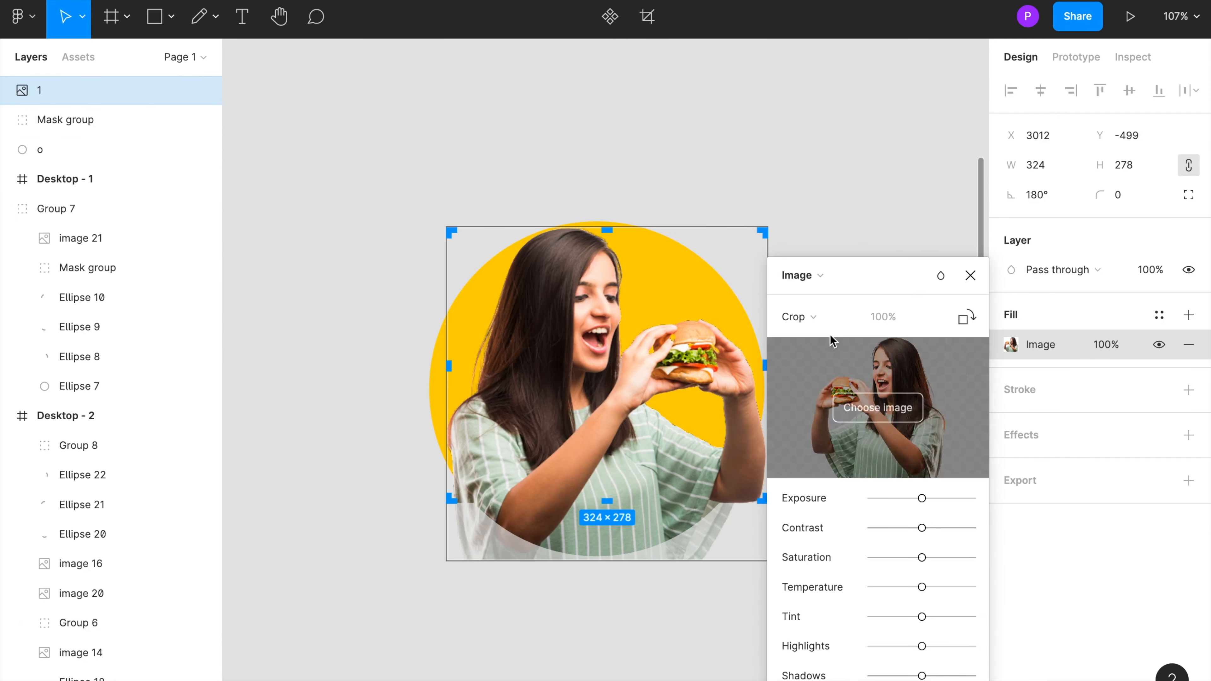
pyautogui.moveTo(452, 367); pyautogui.dragTo(500, 370)
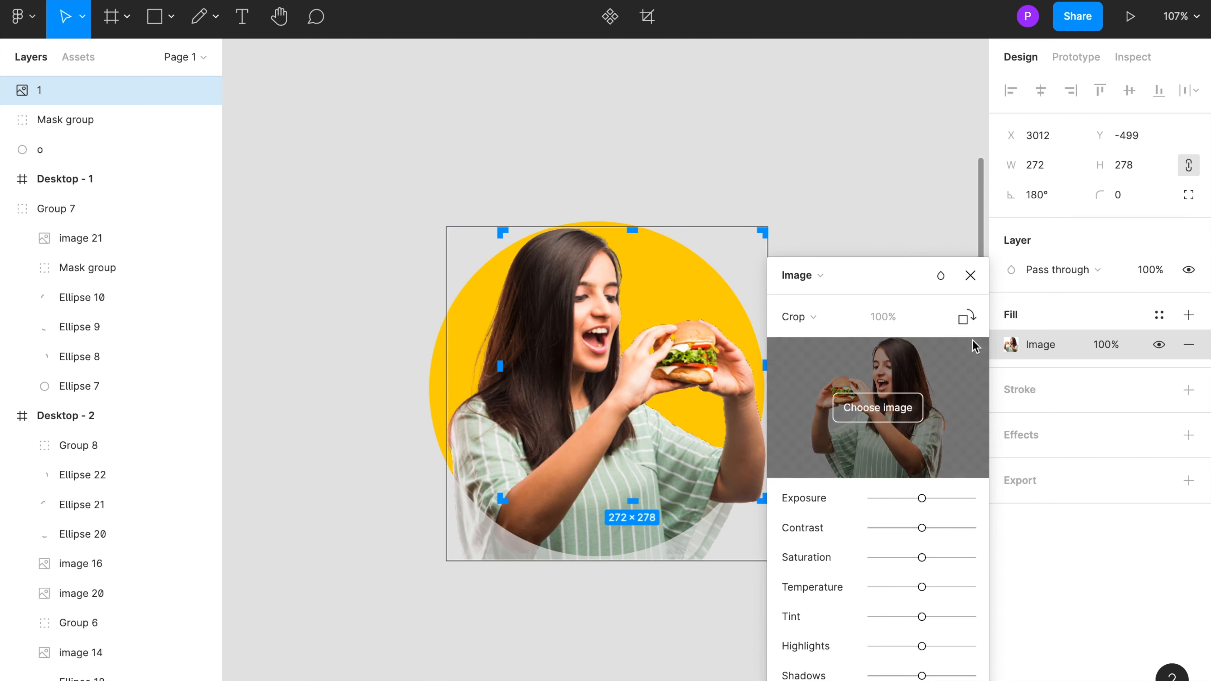
pyautogui.click(970, 275)
pyautogui.click(920, 291)
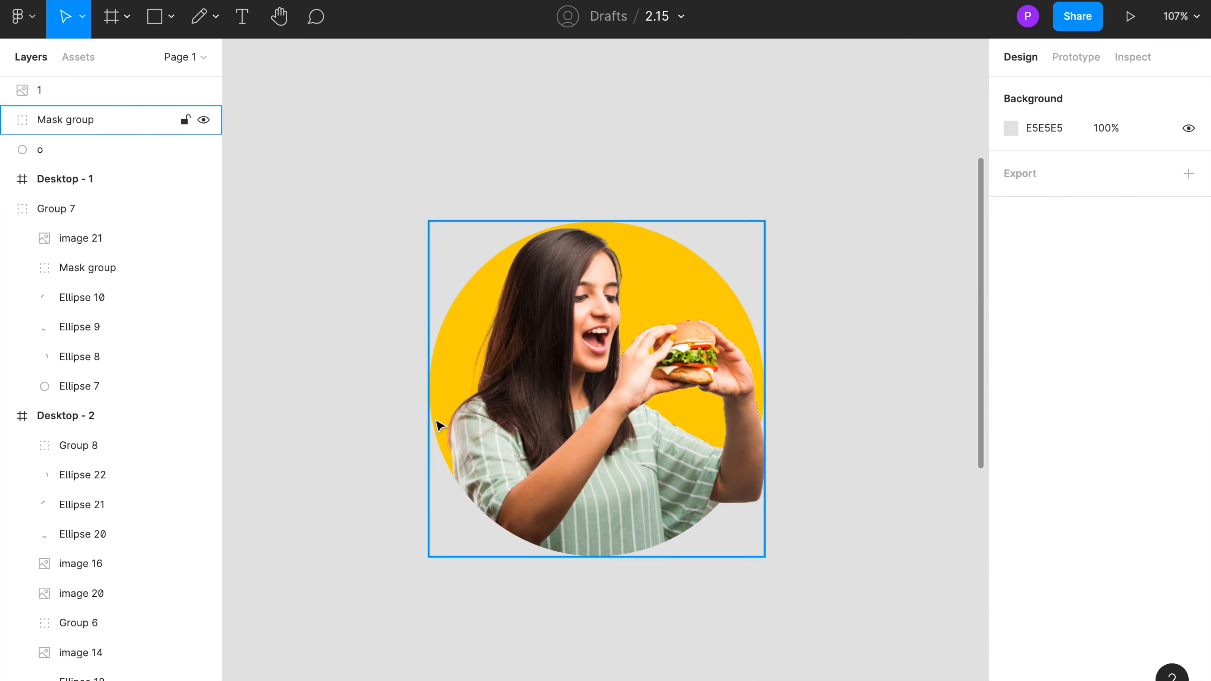
# Step: Recolour circle o with the orange document colour FCB01D
pyautogui.click(26, 100)
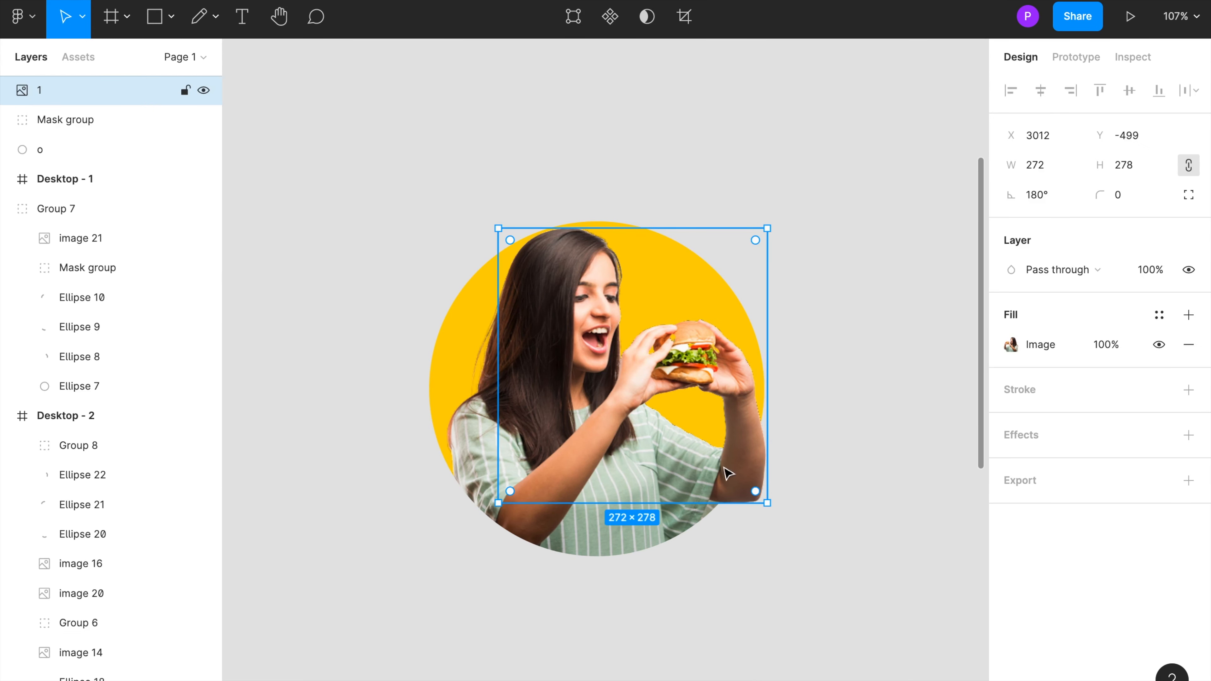
pyautogui.click(50, 152)
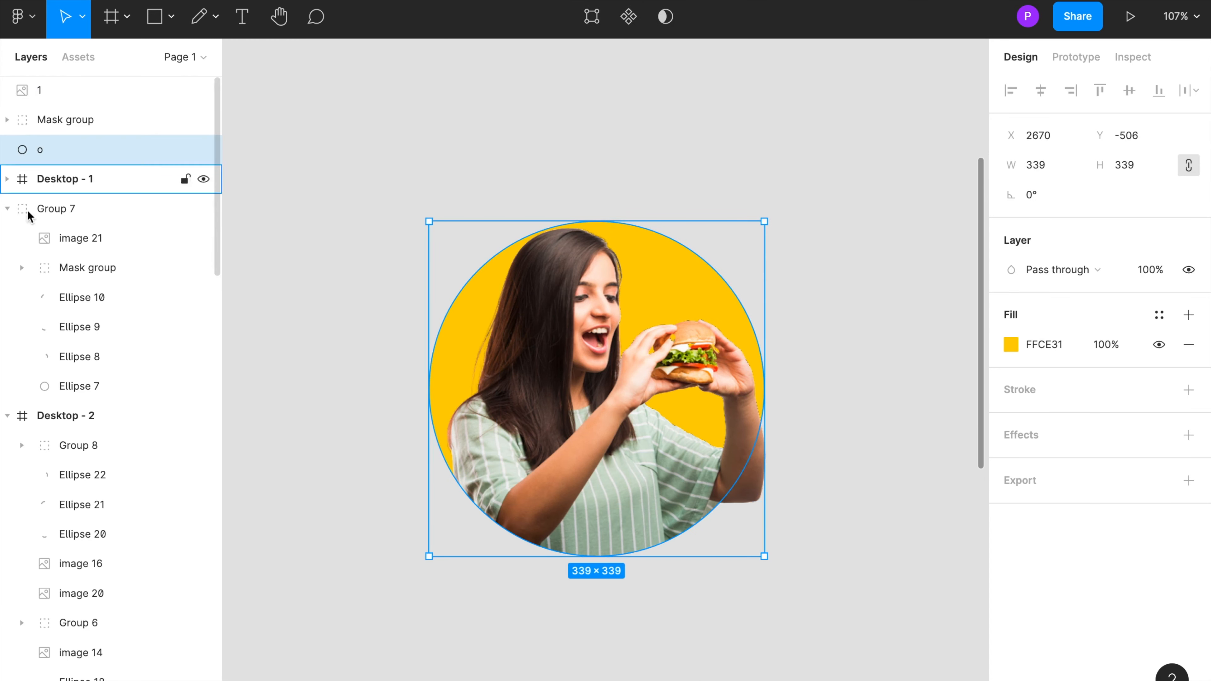
pyautogui.click(1011, 346)
pyautogui.click(877, 629)
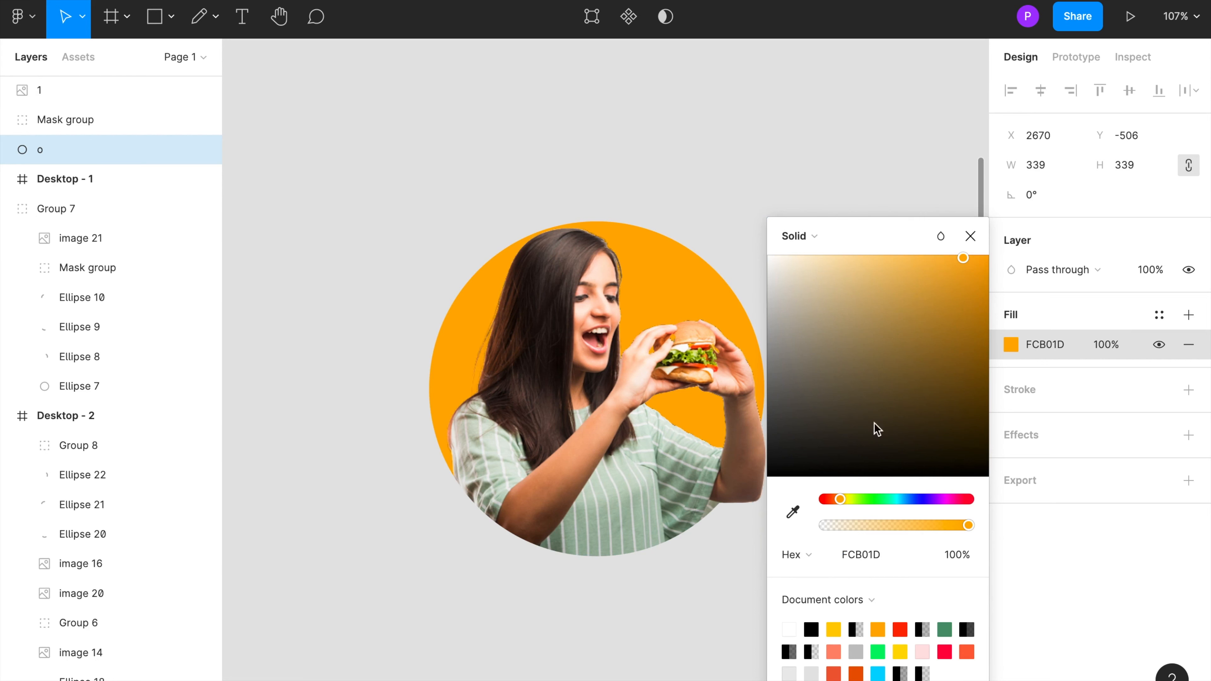
pyautogui.click(919, 257)
pyautogui.click(915, 389)
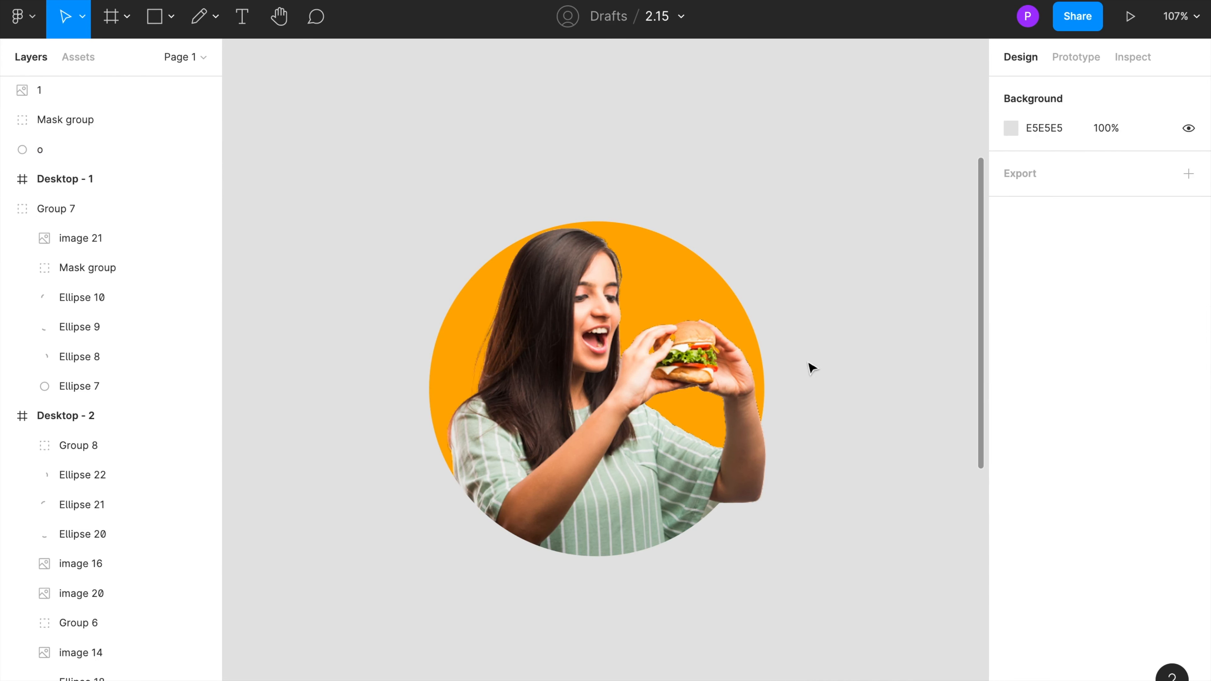
# Step: Draw a grey circle about 389 × 389 centred behind the image circle
pyautogui.scroll(-3, 809, 343)
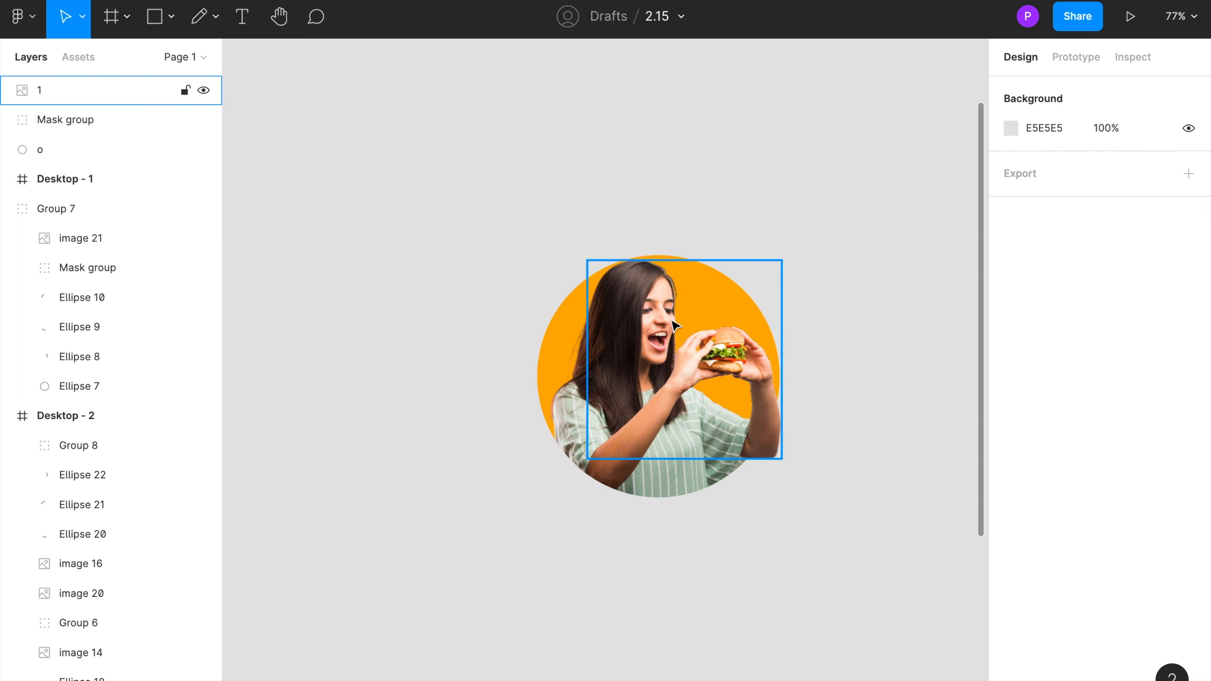
pyautogui.press('o')
pyautogui.moveTo(660, 374); pyautogui.dragTo(901, 615)
pyautogui.moveTo(799, 520); pyautogui.dragTo(690, 417)
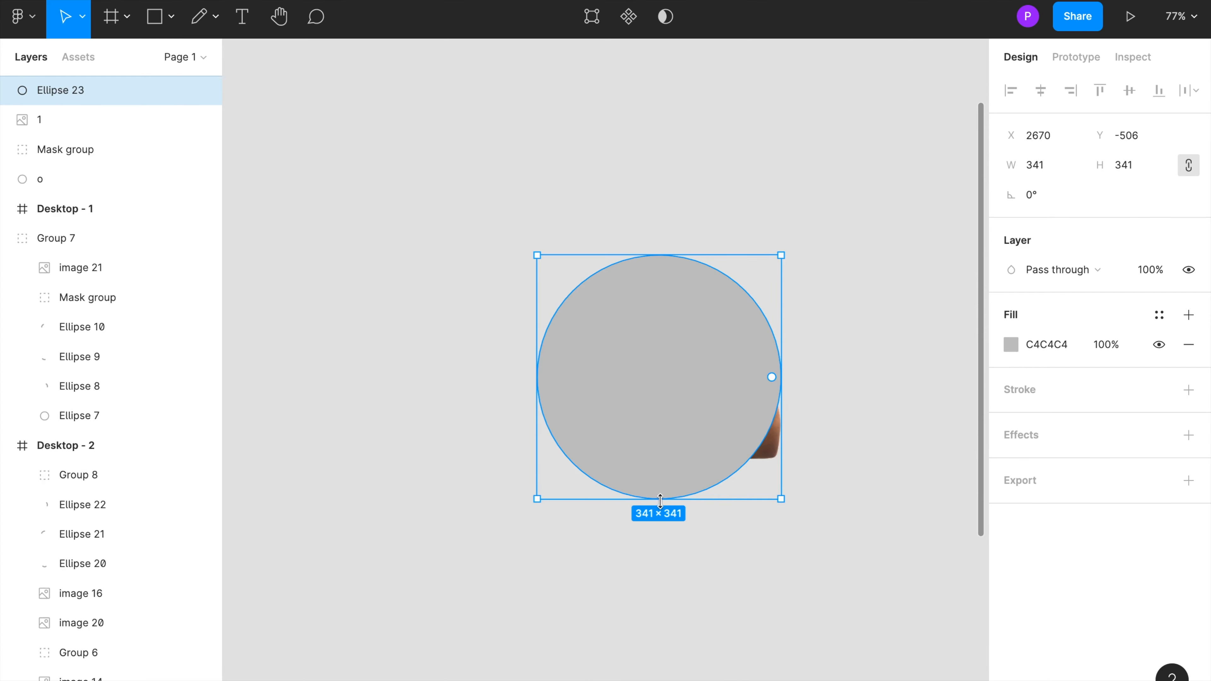
pyautogui.moveTo(665, 500); pyautogui.dragTo(665, 516)
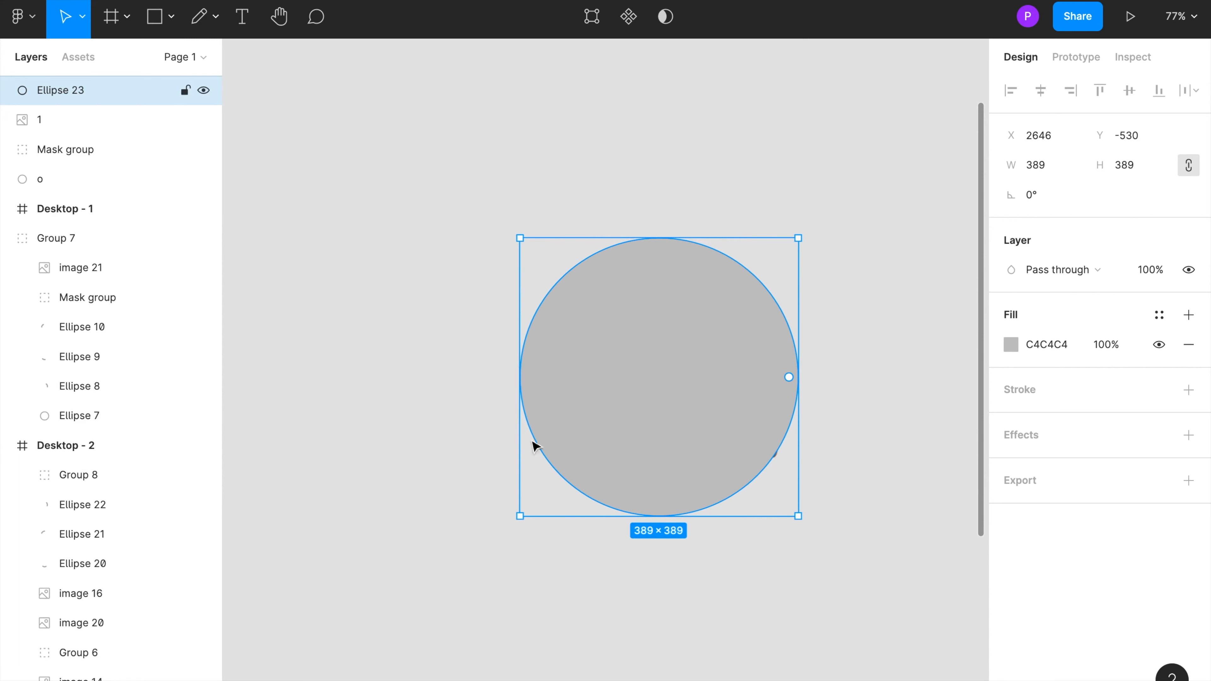
# Step: Move image 1, the mask group and circle o above the new ellipse and group them
pyautogui.click(41, 129)
pyautogui.keyDown('shift'); pyautogui.click(38, 173); pyautogui.keyUp('shift')
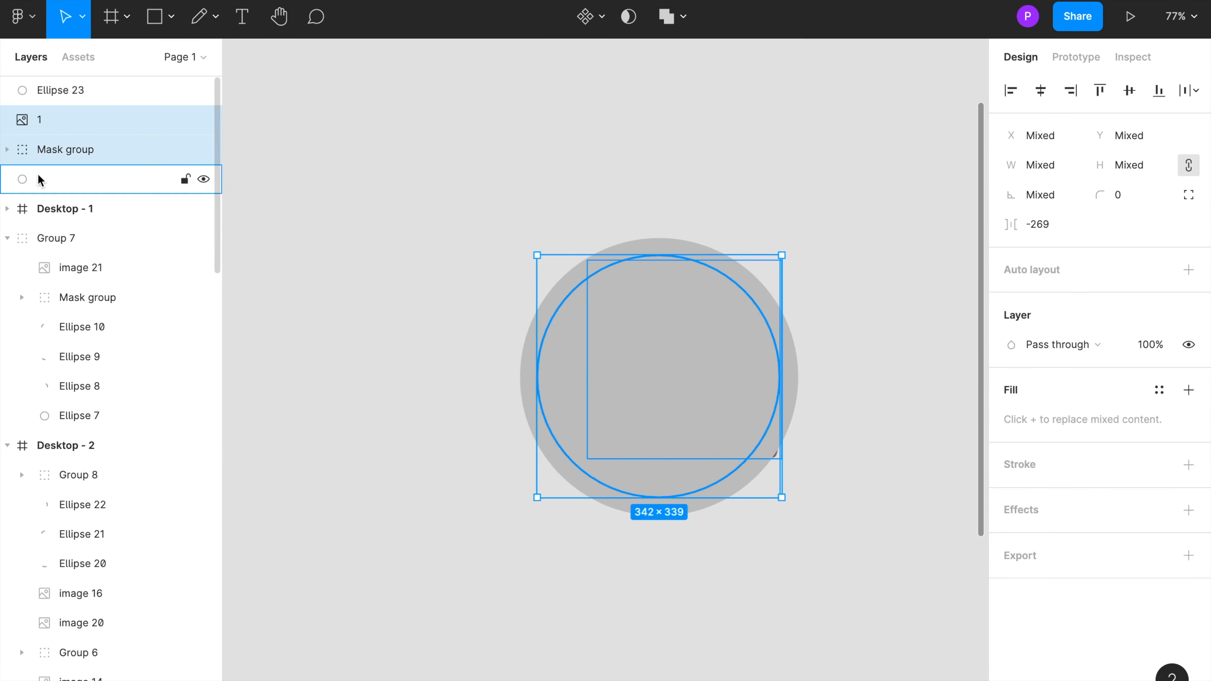
pyautogui.moveTo(45, 148); pyautogui.dragTo(44, 73)
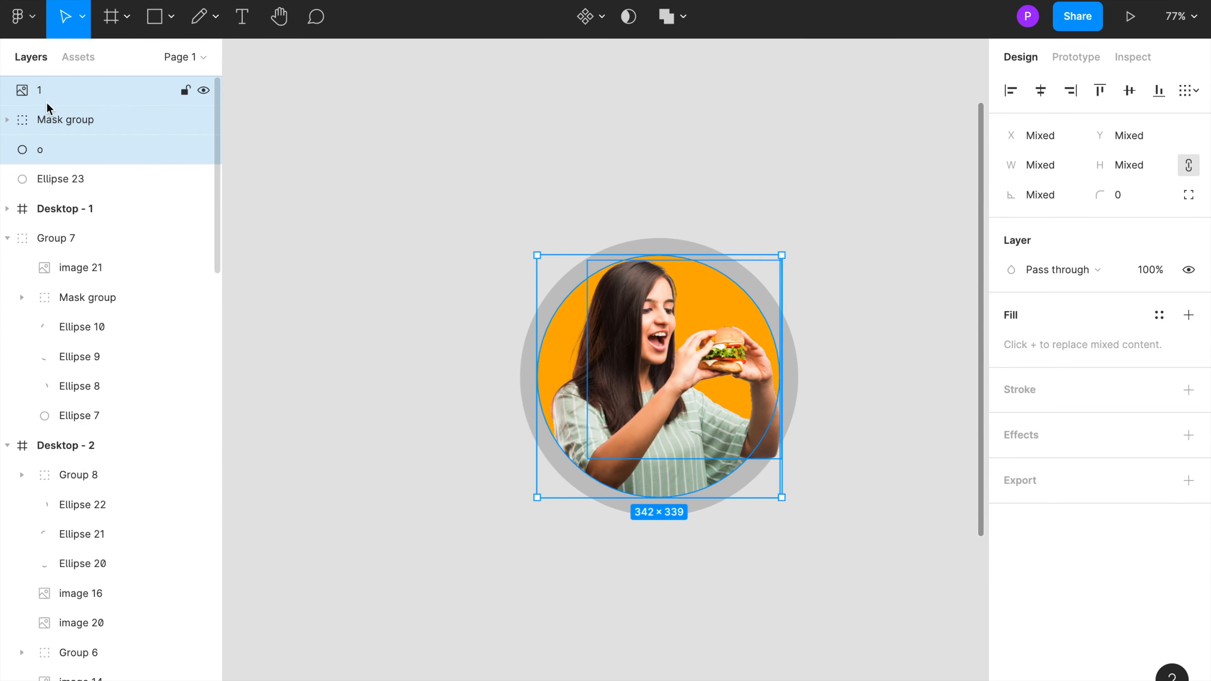
pyautogui.hotkey('ctrl', 'g')
pyautogui.click(204, 90)
pyautogui.click(204, 91)
# Step: Turn the grey ellipse into a thin arc with 18.36% sweep, 93.78% ratio and corner radius 50
pyautogui.click(52, 120)
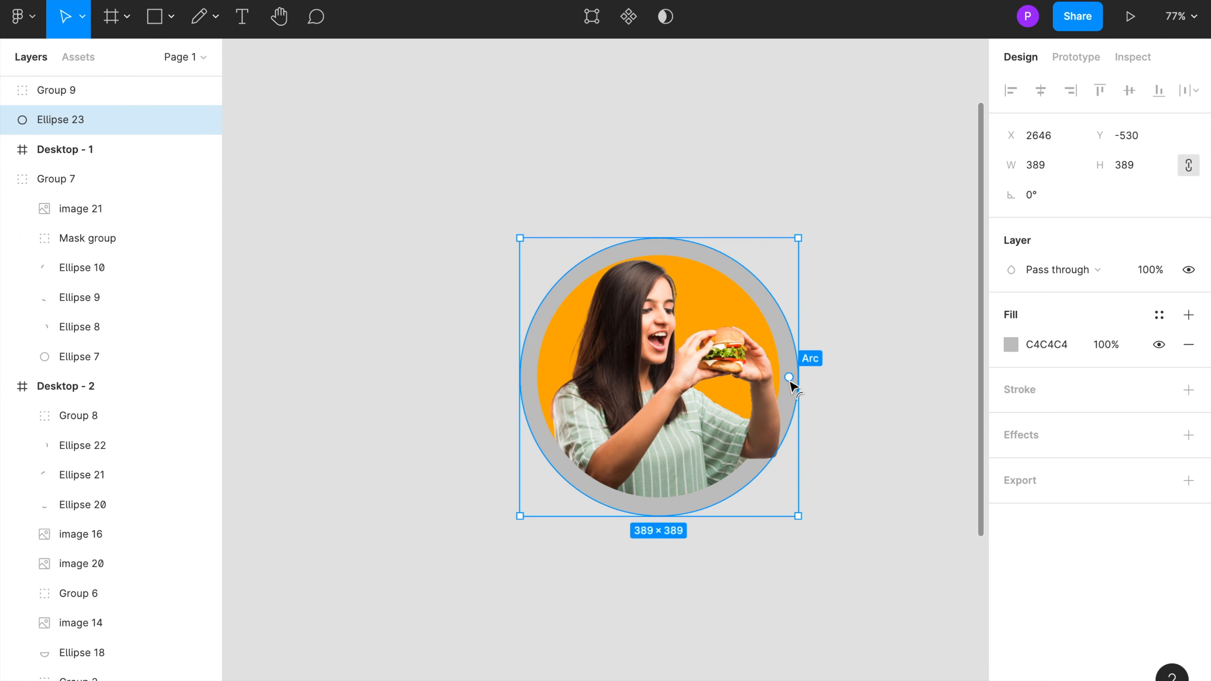
pyautogui.moveTo(789, 377); pyautogui.dragTo(694, 455)
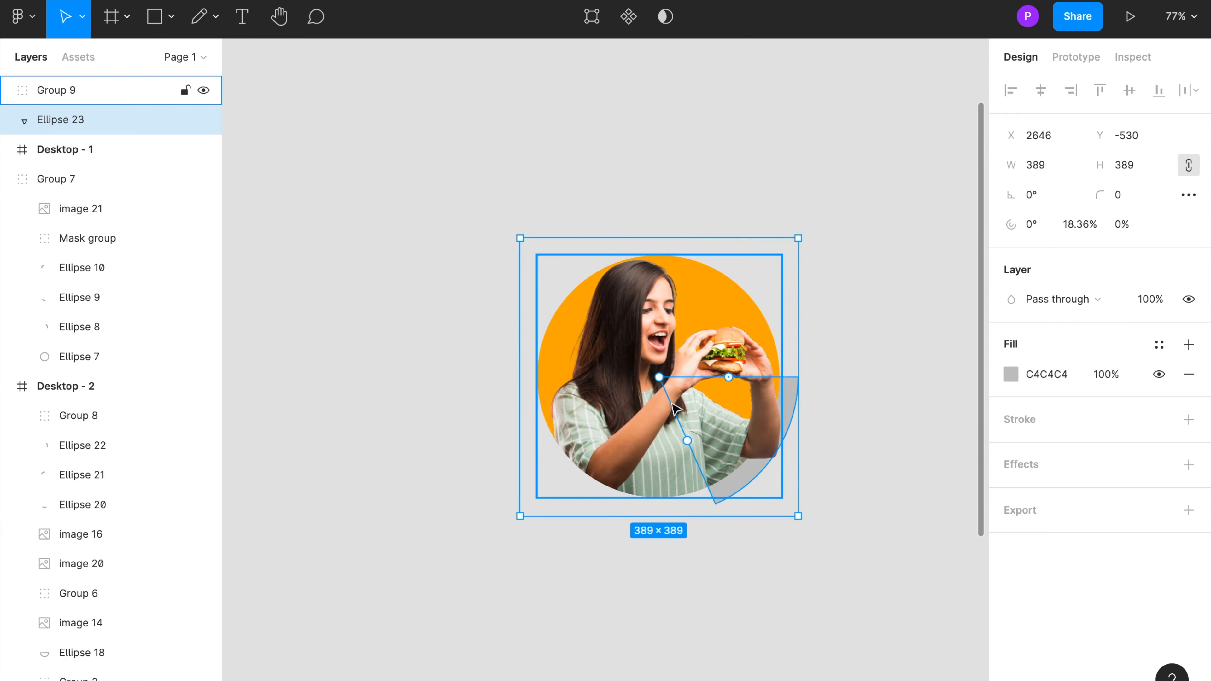
pyautogui.moveTo(666, 382); pyautogui.dragTo(769, 449)
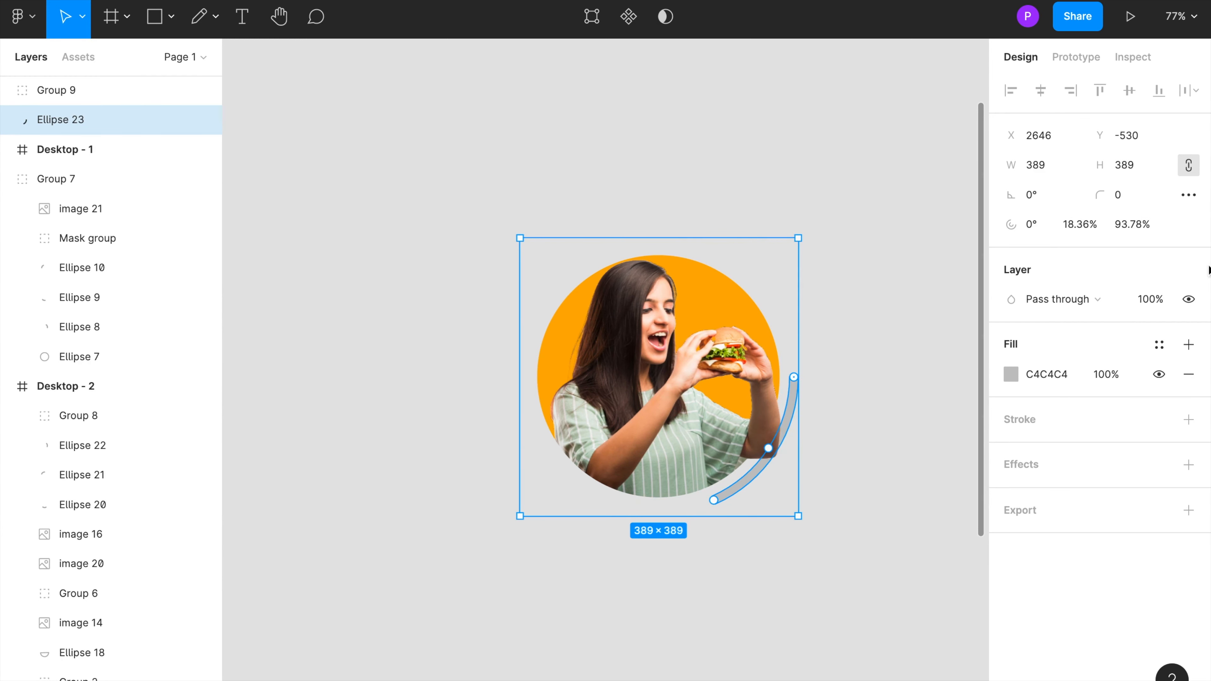
pyautogui.click(1125, 203)
pyautogui.write('20')
pyautogui.press('Return')
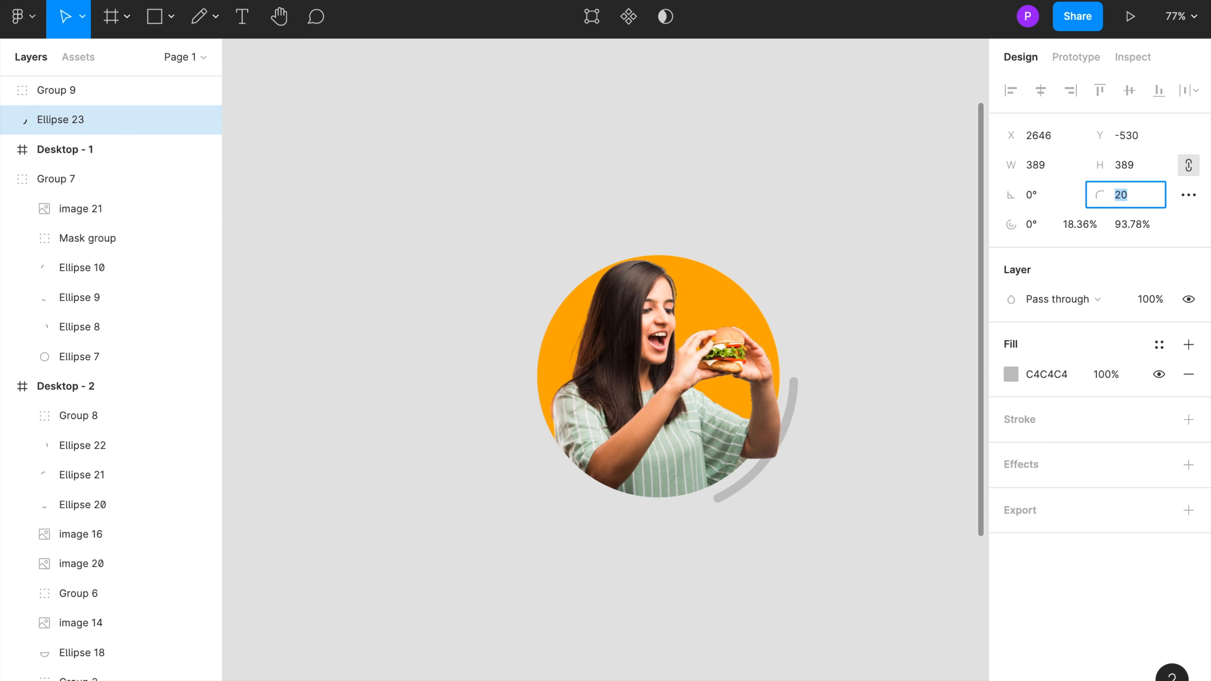
pyautogui.click(816, 316)
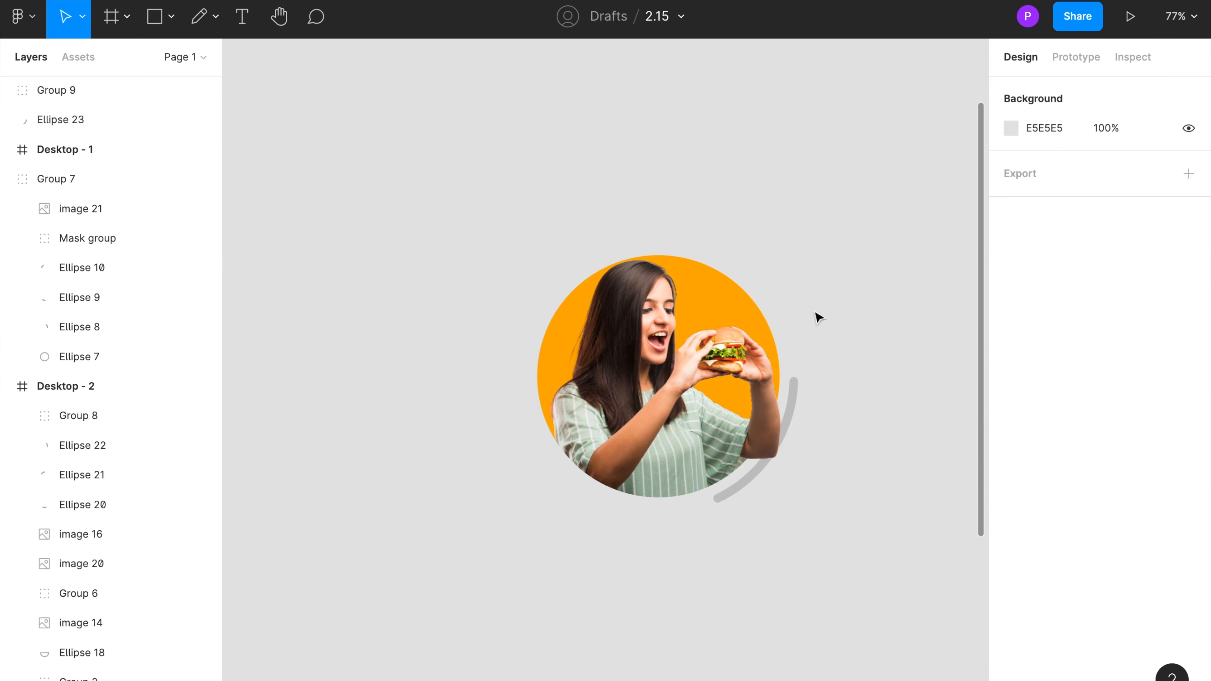
# Step: Paste a copy of the arc and rotate it to 127.76° so it sits above the circle
pyautogui.click(801, 388)
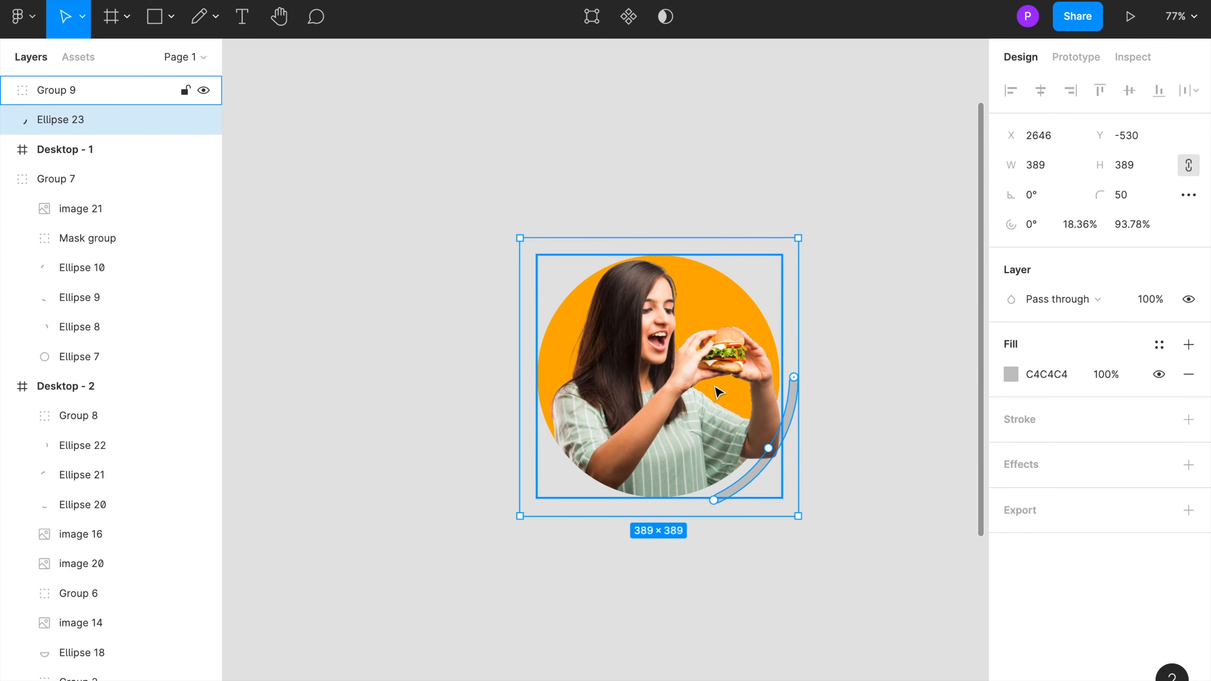
pyautogui.hotkey('ctrl', 'v')
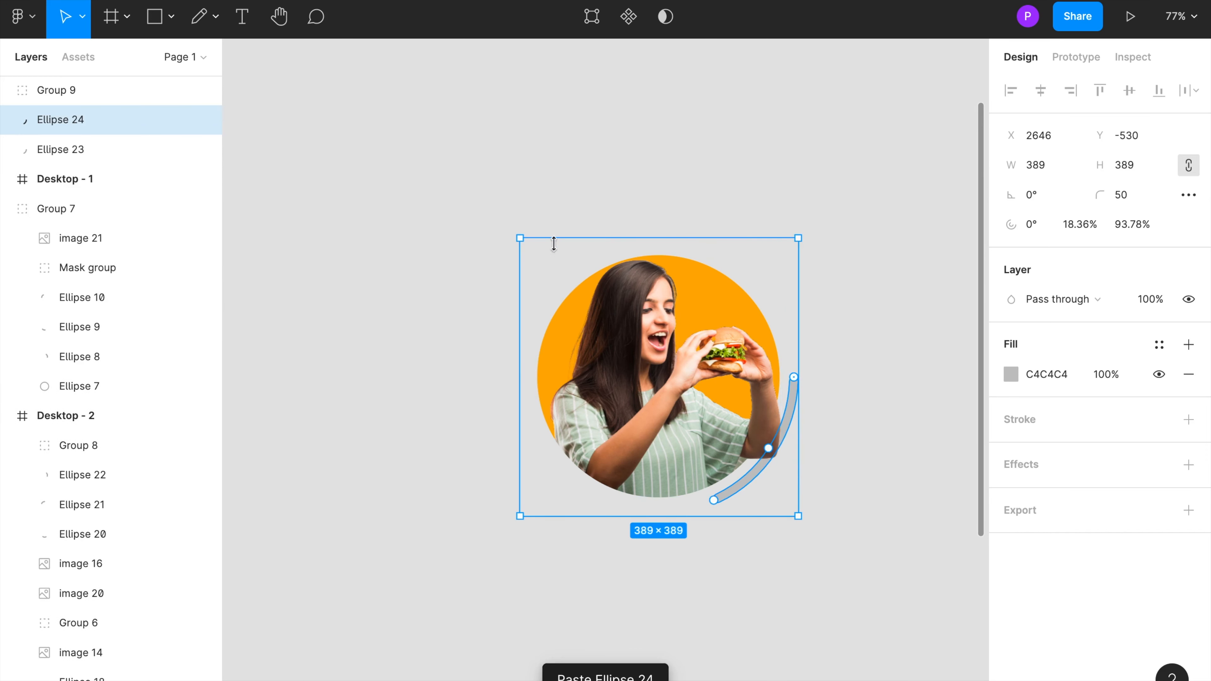
pyautogui.moveTo(510, 234); pyautogui.dragTo(649, 468)
# Step: Duplicate that arc and rotate the copy to about -116° on the circle's left side
pyautogui.hotkey('ctrl', 'c')
pyautogui.hotkey('ctrl', 'v')
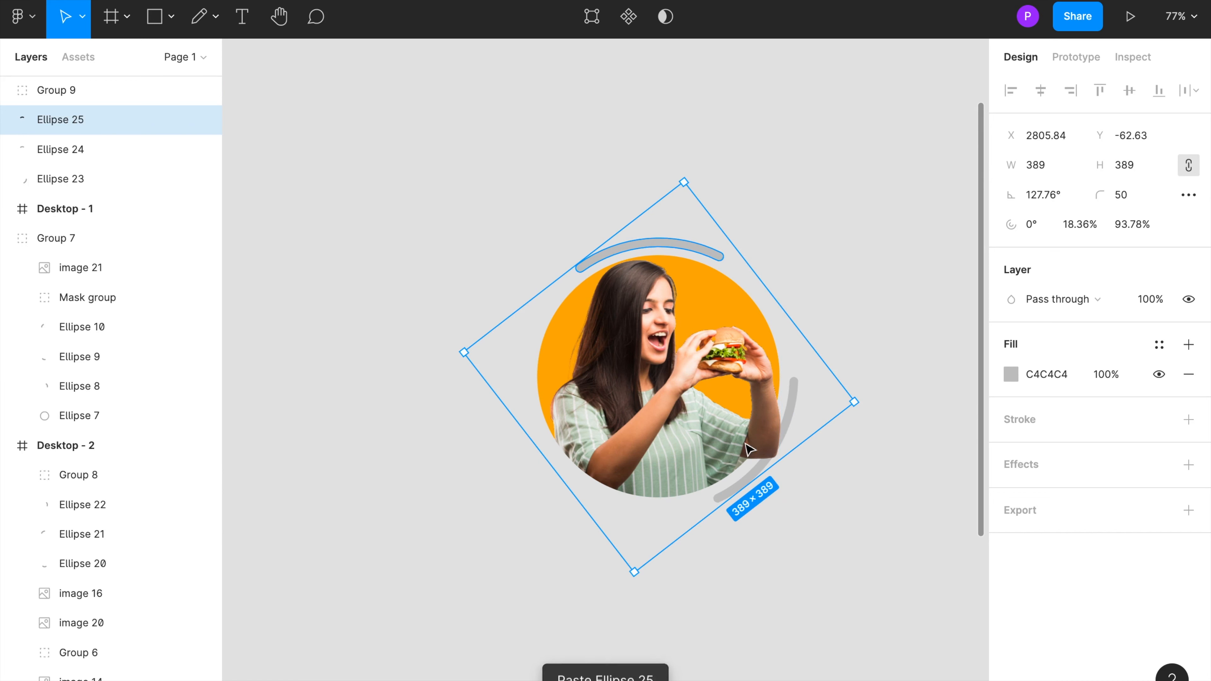
pyautogui.moveTo(454, 351); pyautogui.dragTo(713, 538)
pyautogui.click(468, 382)
pyautogui.click(530, 441)
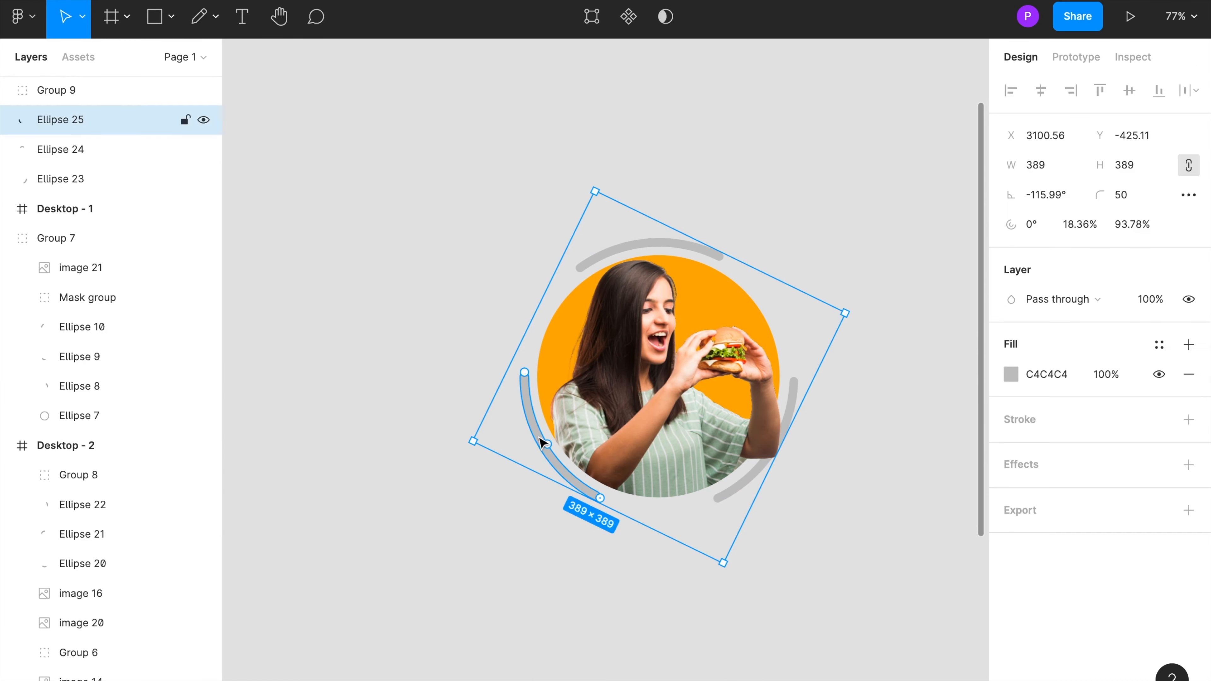
# Step: Fill the left arc with the green document colour 609471
pyautogui.click(1011, 374)
pyautogui.click(913, 565)
pyautogui.click(968, 626)
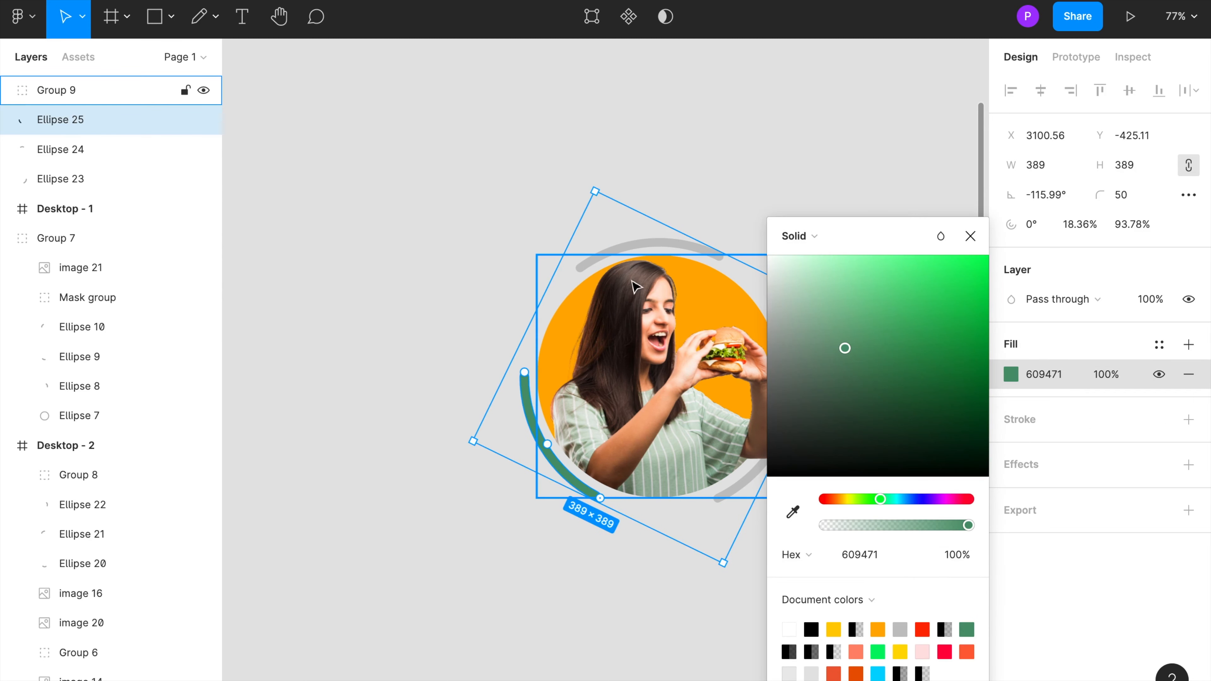
# Step: Fill the top arc with the red document colour E9401B
pyautogui.click(629, 244)
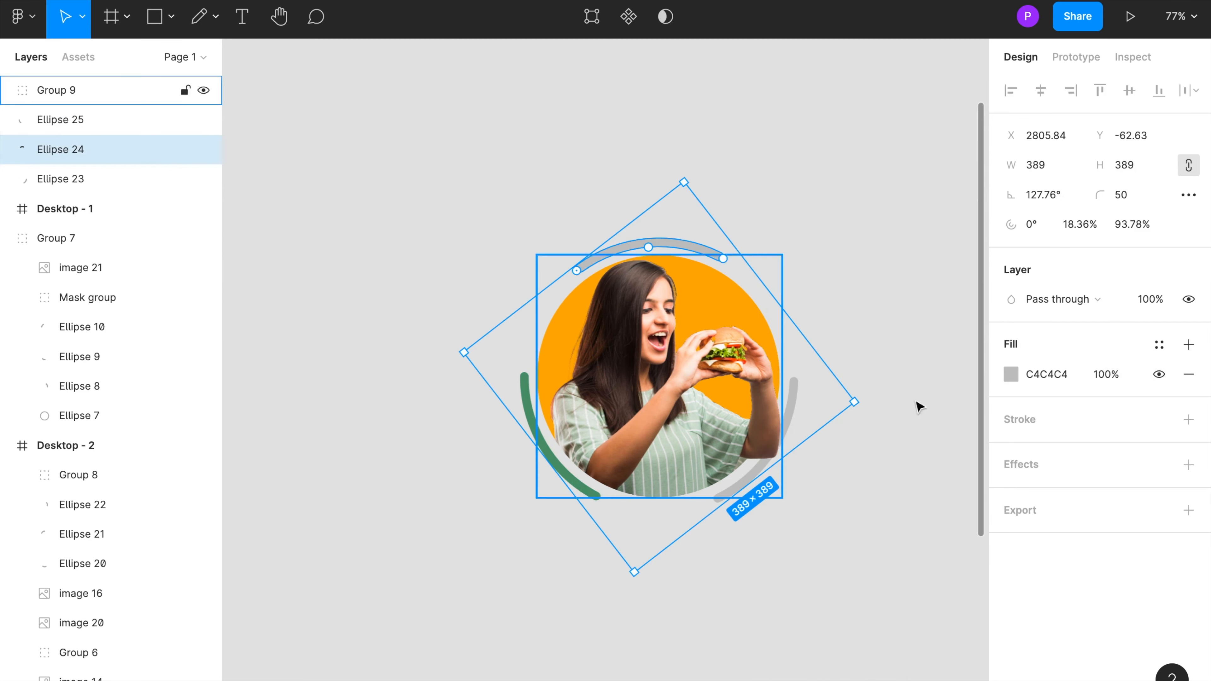
pyautogui.click(1010, 375)
pyautogui.click(911, 625)
pyautogui.press('Escape')
pyautogui.press('Escape')
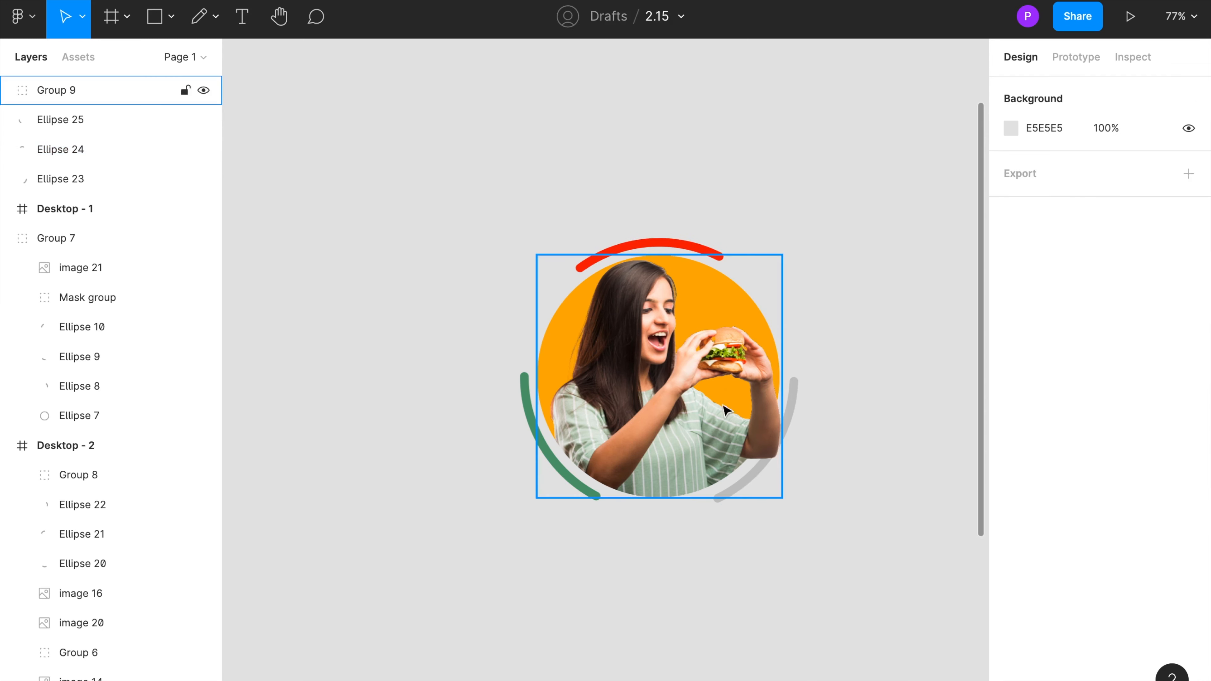
# Step: Fill the right arc with the light grey document colour EBEBEB
pyautogui.click(797, 411)
pyautogui.click(1011, 374)
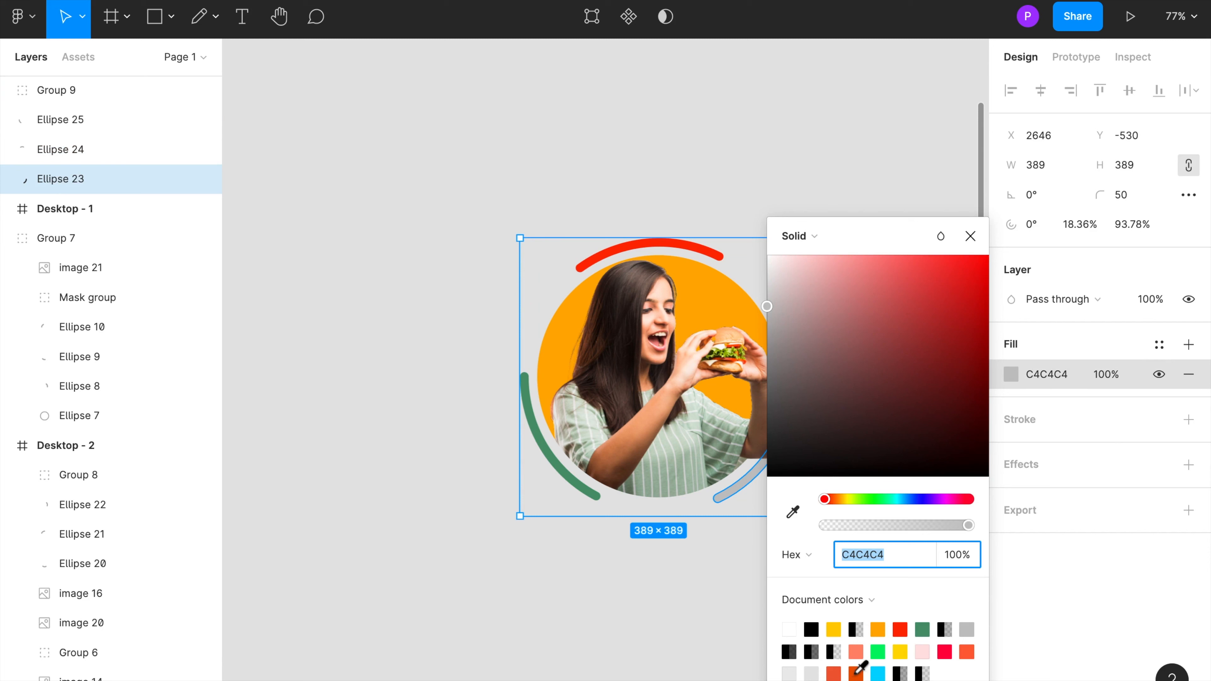
pyautogui.click(795, 673)
pyautogui.click(575, 631)
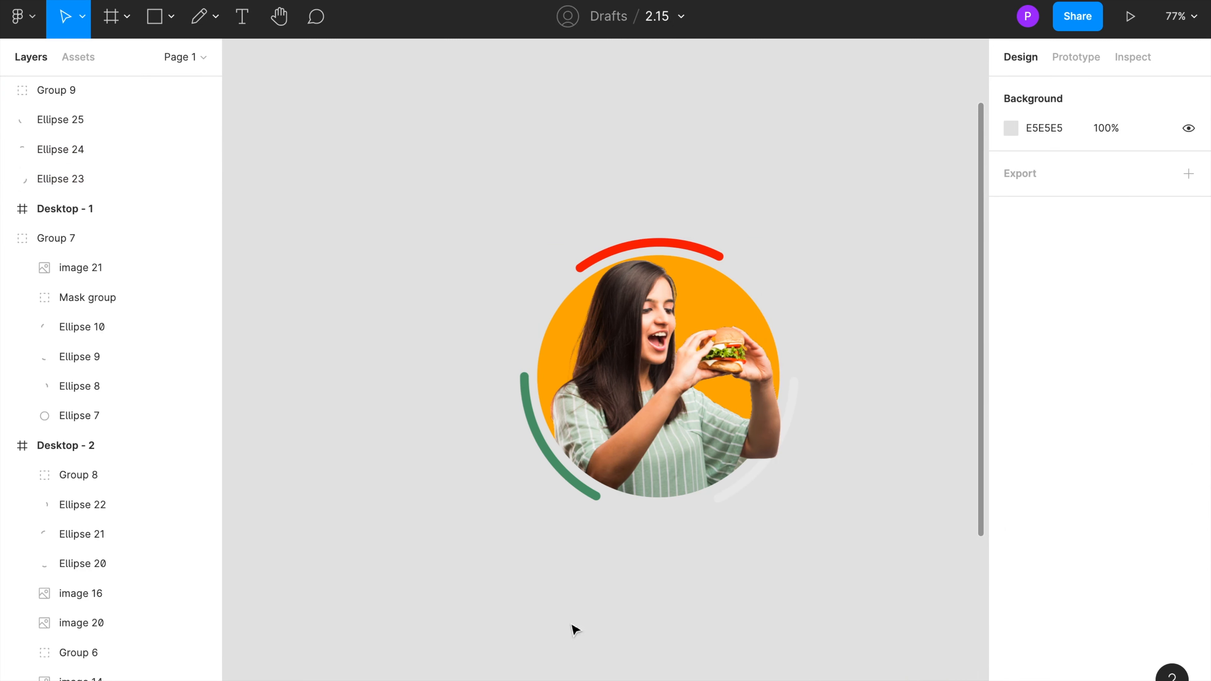
# Step: Group the image circle and its three arcs together
pyautogui.moveTo(501, 162); pyautogui.dragTo(840, 565)
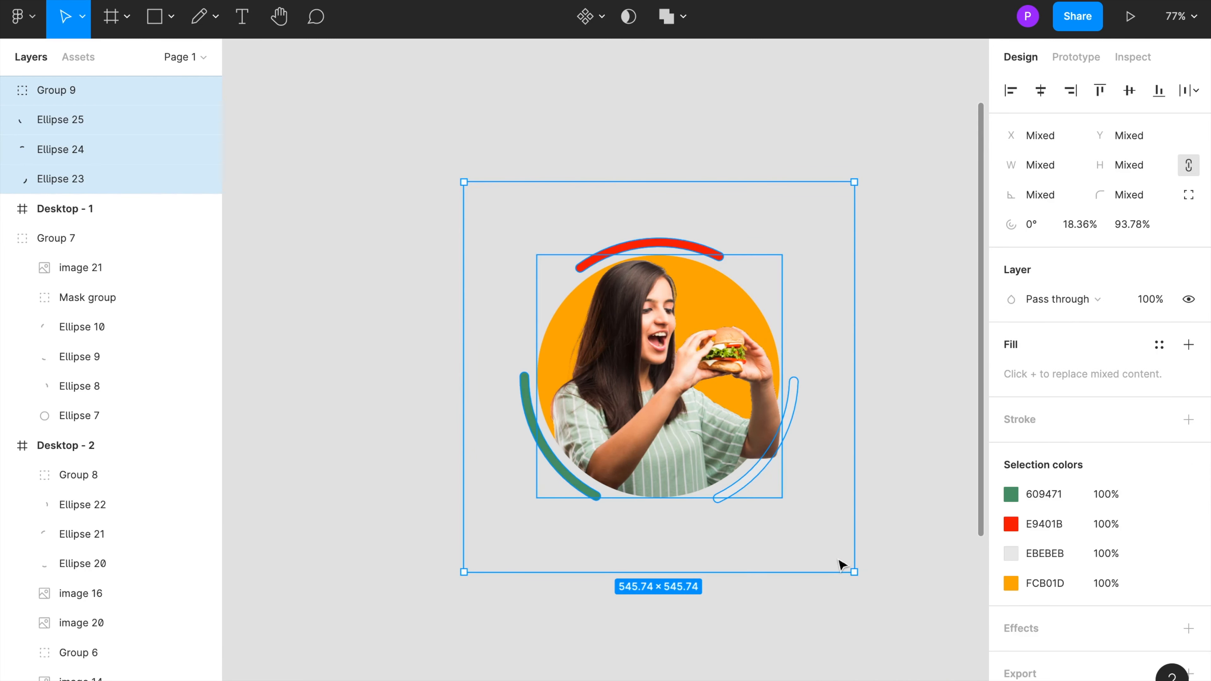
pyautogui.hotkey('ctrl', 'g')
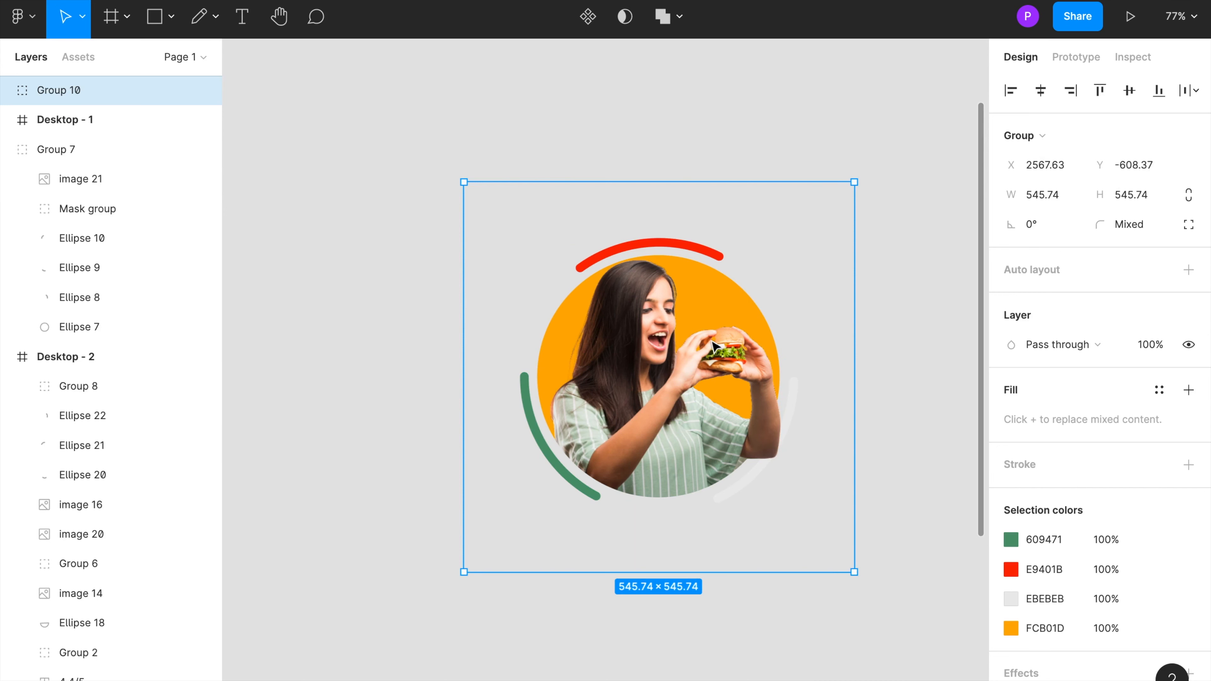
# Step: Move the old Group 8 image circle out of Desktop - 2 to above the frame
pyautogui.hotkey('ctrl', '-')
pyautogui.hotkey('ctrl', '-')
pyautogui.hscroll(-12, 714, 341)
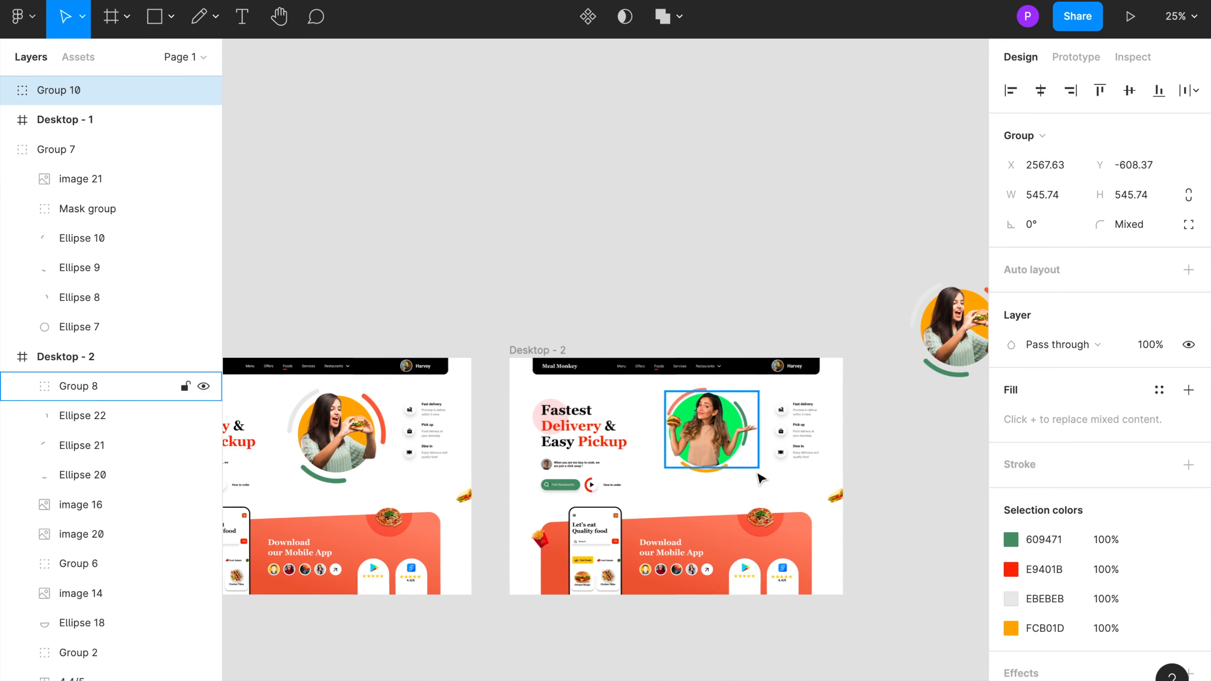
pyautogui.click(706, 461)
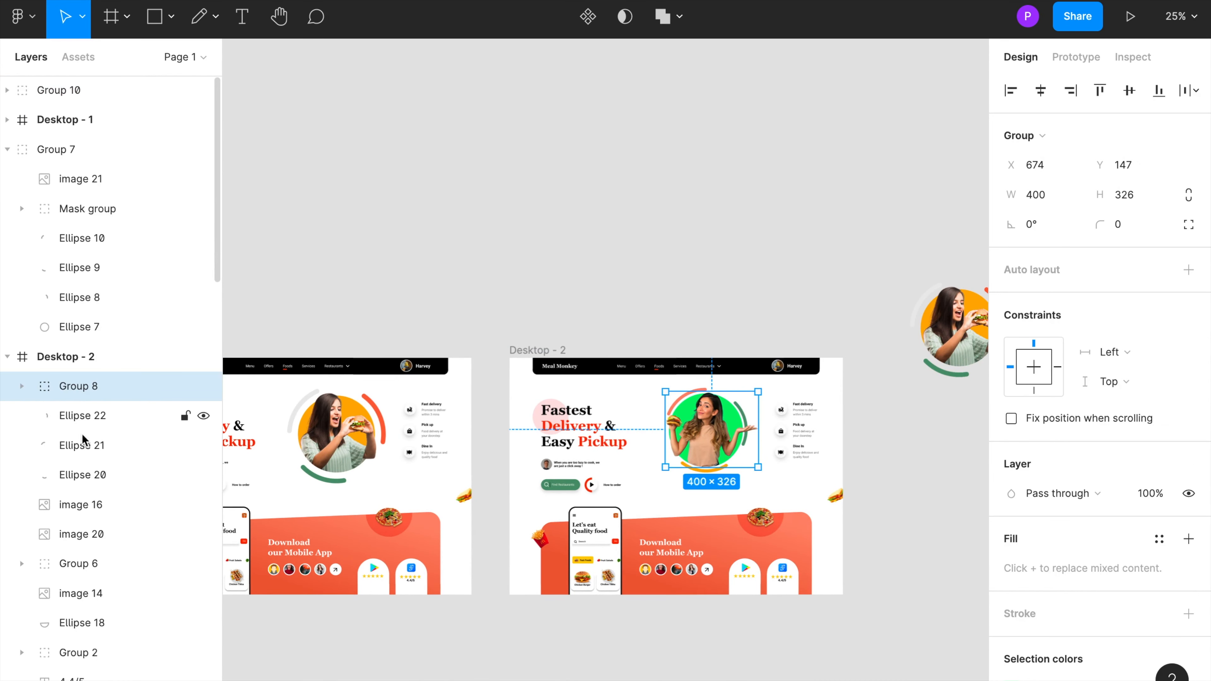
pyautogui.keyDown('shift'); pyautogui.click(76, 465); pyautogui.keyUp('shift')
pyautogui.moveTo(727, 458); pyautogui.dragTo(702, 255)
# Step: Paste the new circle group into Desktop - 2 and position it in the hero area
pyautogui.click(529, 350)
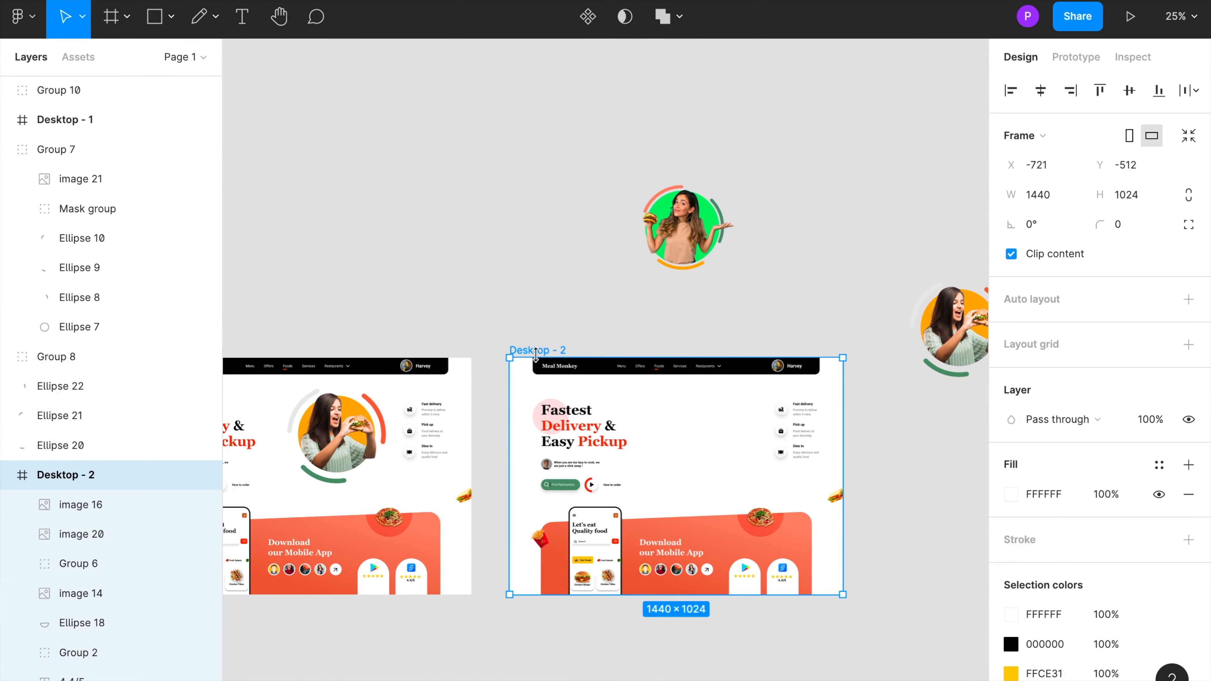
pyautogui.hotkey('ctrl', 'v')
pyautogui.moveTo(683, 412); pyautogui.dragTo(711, 442)
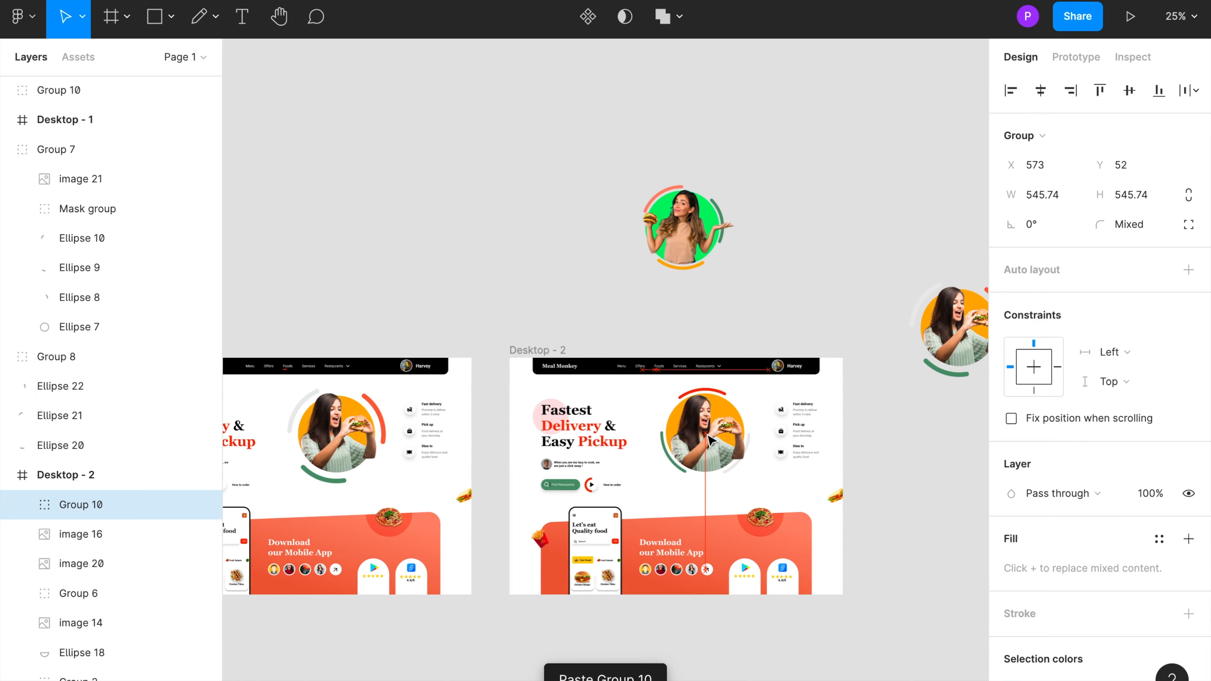
# Step: Zoom in and out to examine the new circular image within the Desktop - 2 layout
pyautogui.click(555, 337)
pyautogui.scroll(-2, 591, 346)
pyautogui.hscroll(2, 591, 346)
pyautogui.click(591, 347)
pyautogui.hotkey('shift', '2')
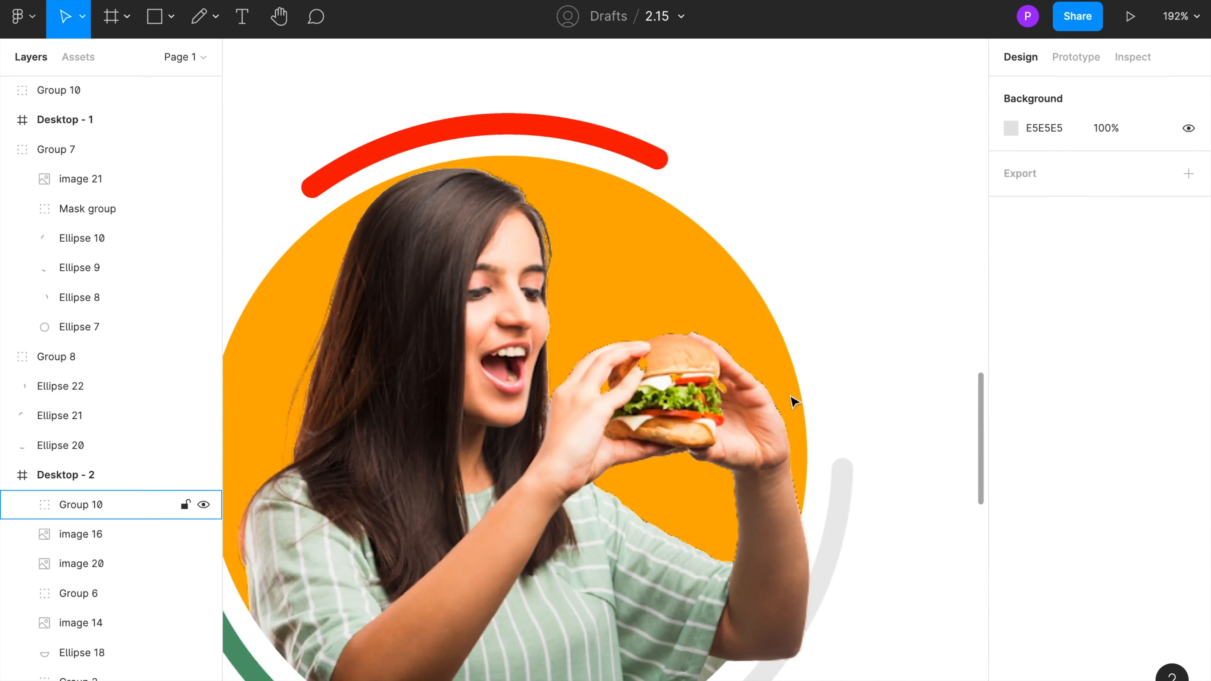
pyautogui.press('-')
pyautogui.press('-')
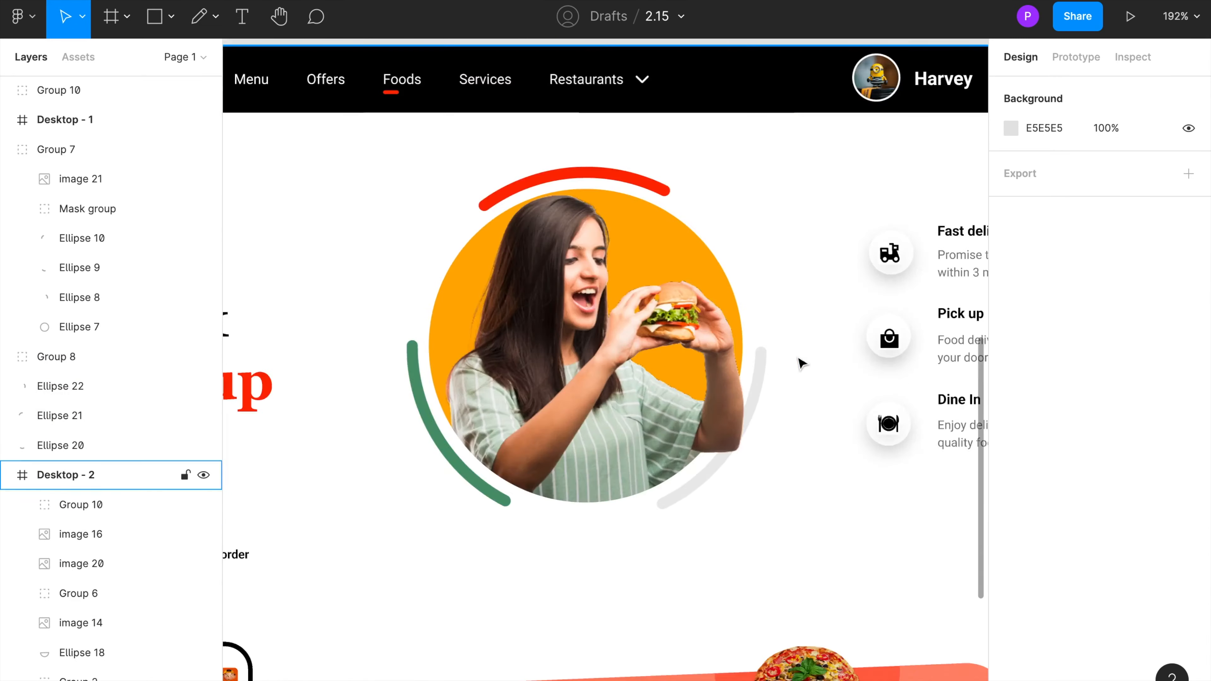
pyautogui.hscroll(-3, 908, 377)
pyautogui.scroll(-1, 907, 377)
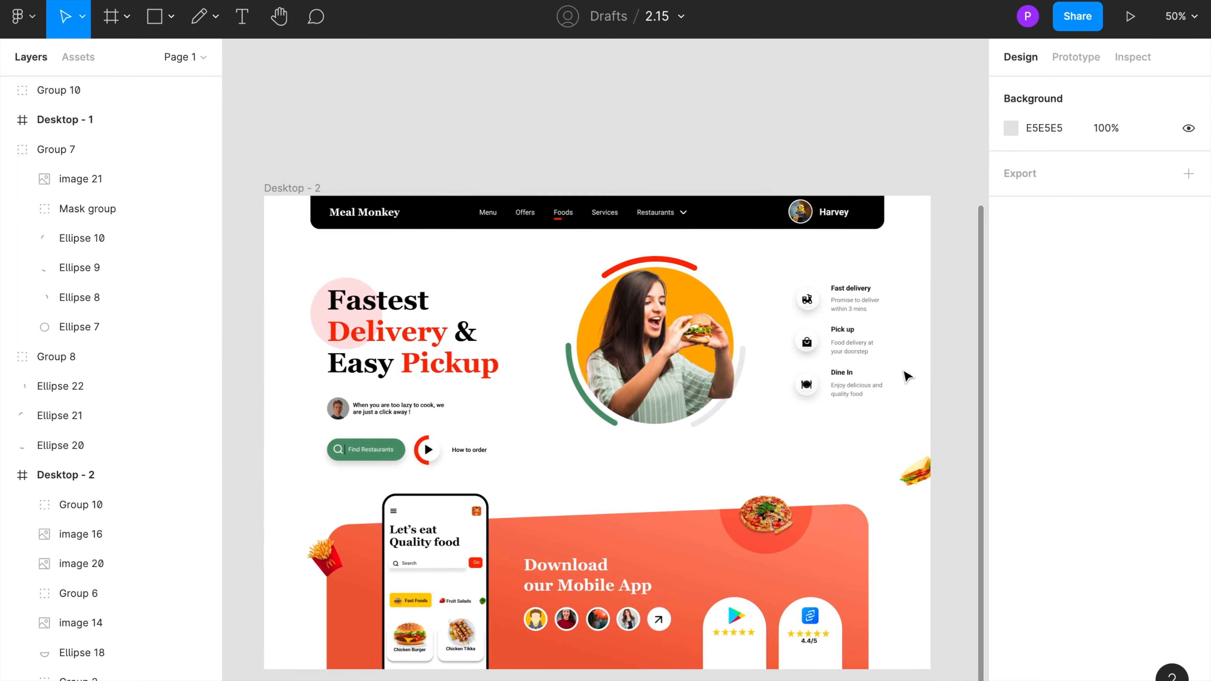